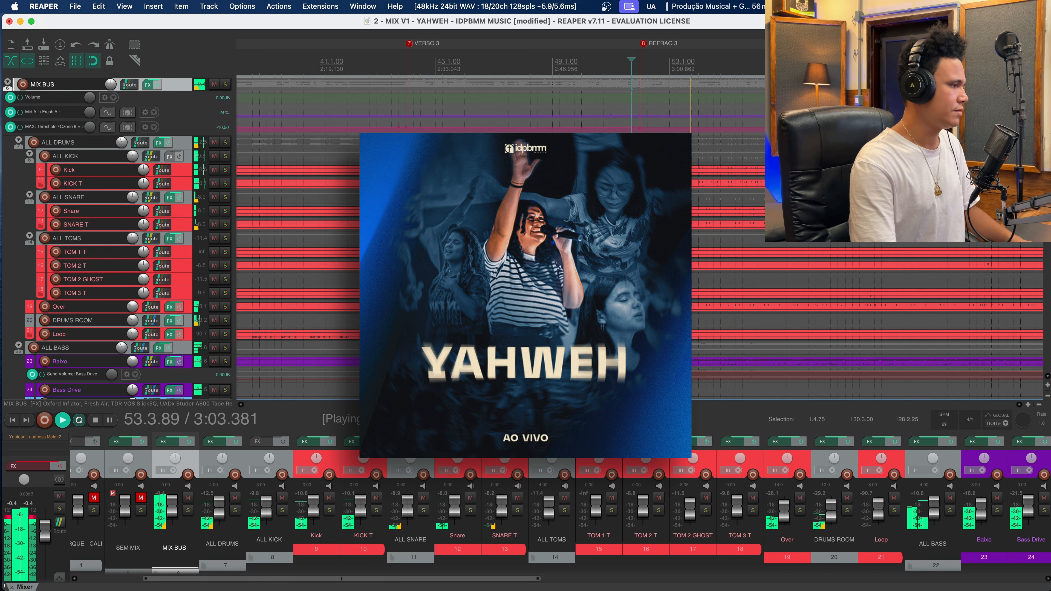
- Solo the ALL DRUMS folder track and audition the drums from bar 51.3.75, stopping playback at the end
{"action": "key", "text": "space"}
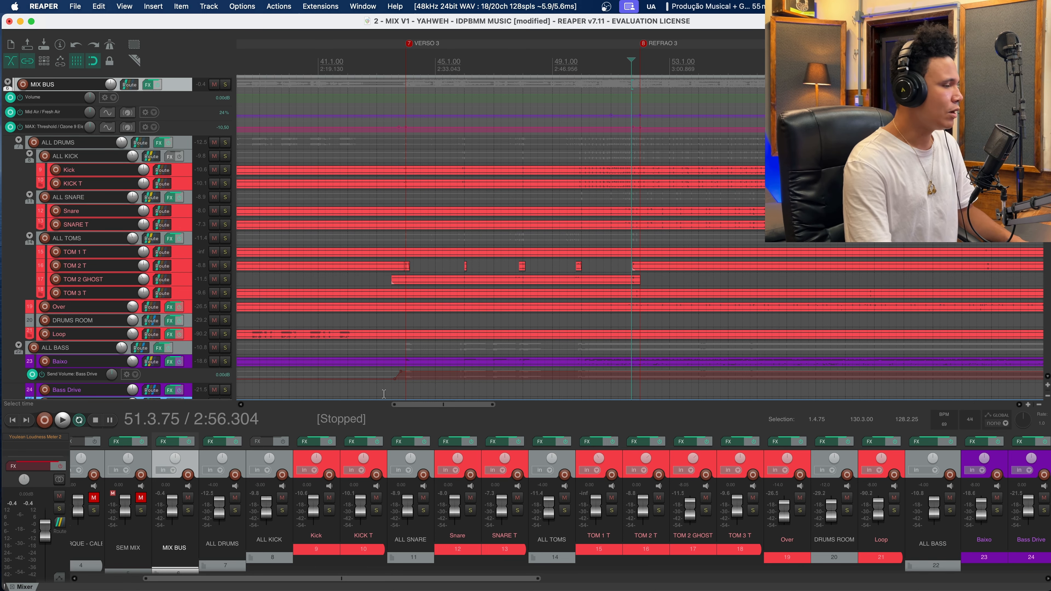
{"action": "left_click_drag", "start_coordinate": [410, 431], "coordinate": [410, 429]}
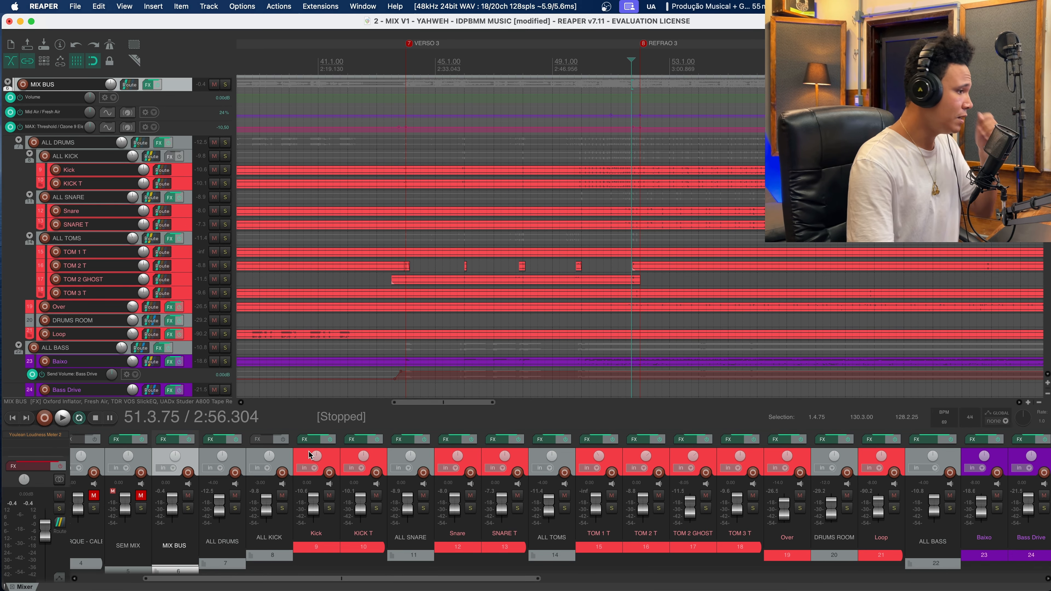
{"action": "left_click", "coordinate": [233, 481]}
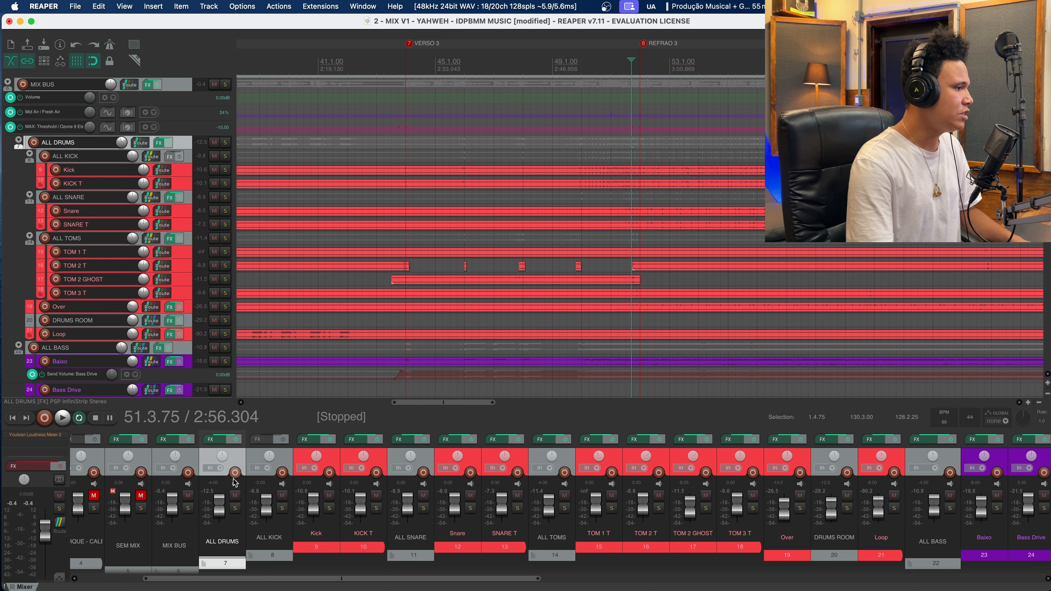
{"action": "left_click", "coordinate": [235, 509]}
{"action": "key", "text": "space"}
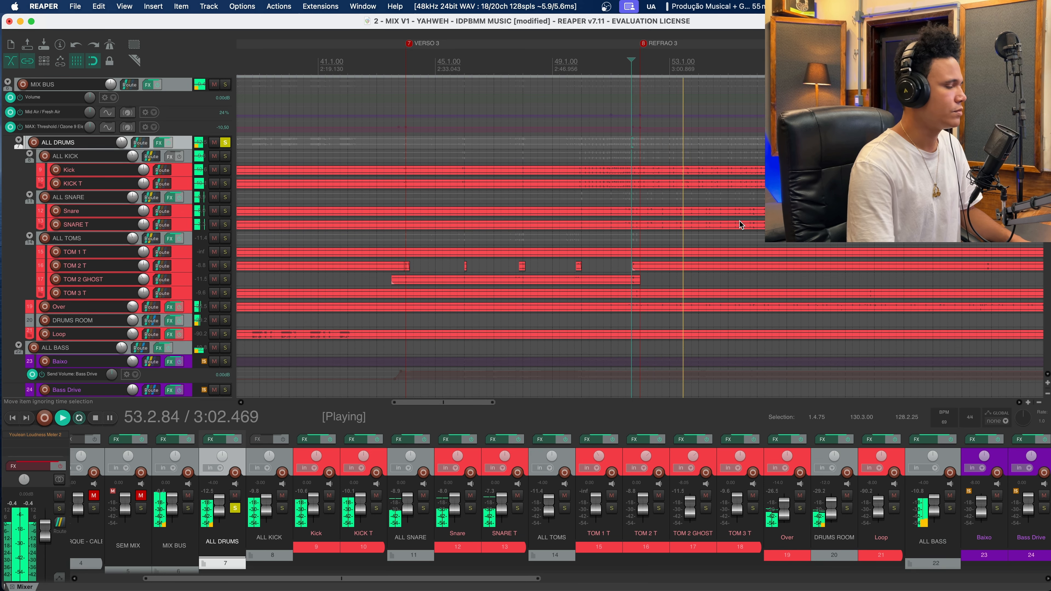
{"action": "key", "text": "space"}
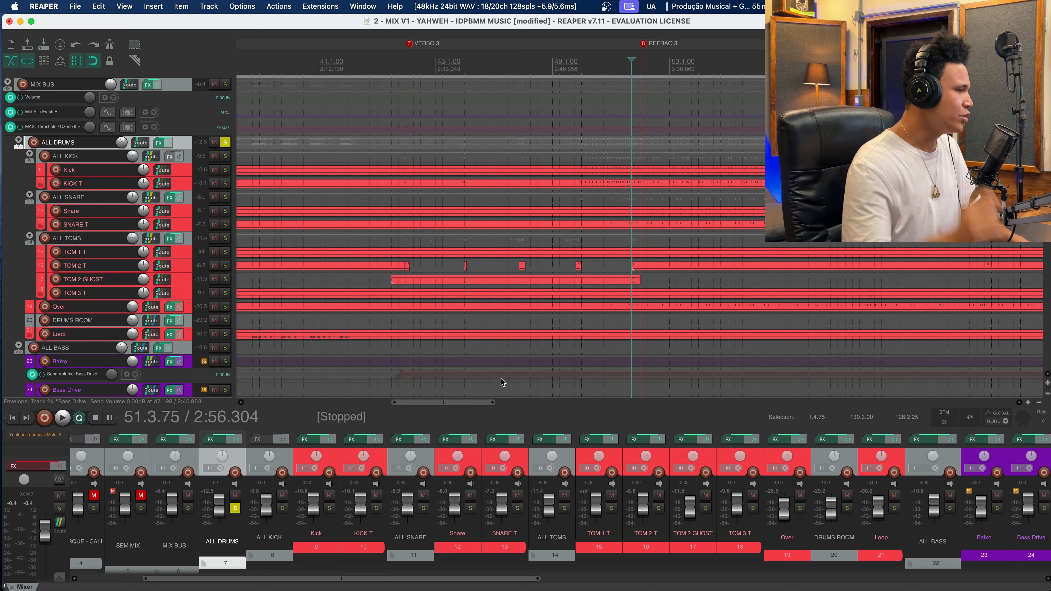
{"action": "key", "text": "space"}
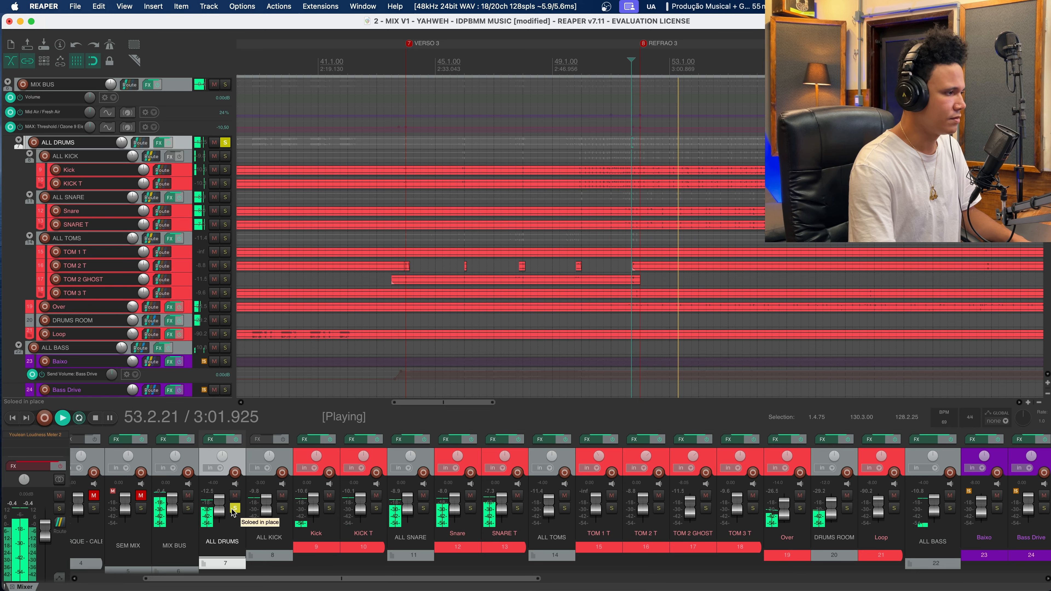
{"action": "key", "text": "space"}
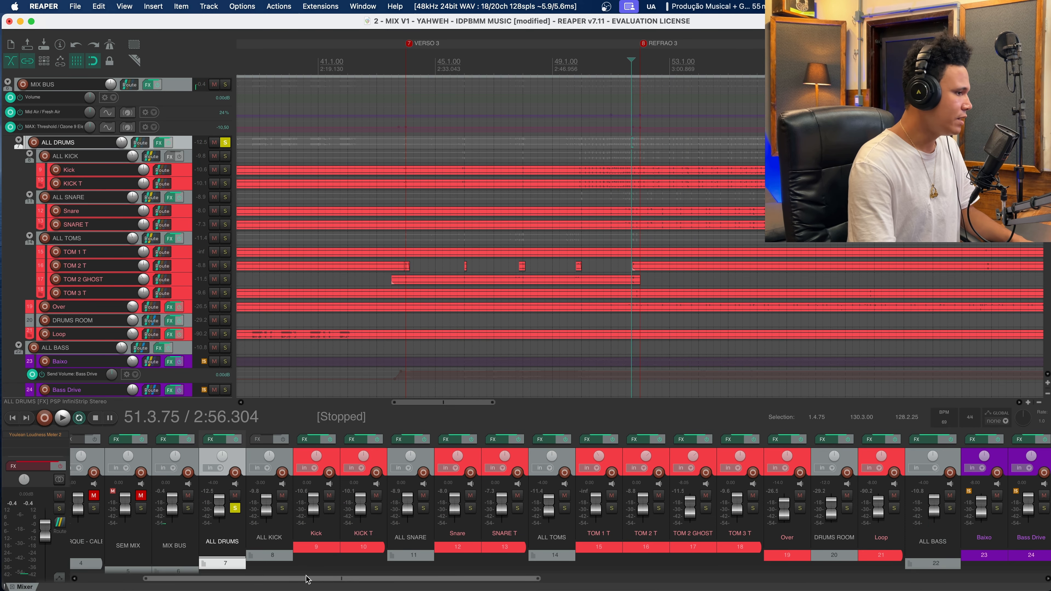
- Compare the drums without and with the DRUMS ROOM track by muting it, starting playback and unmuting it
{"action": "left_click_drag", "start_coordinate": [307, 579], "coordinate": [807, 578]}
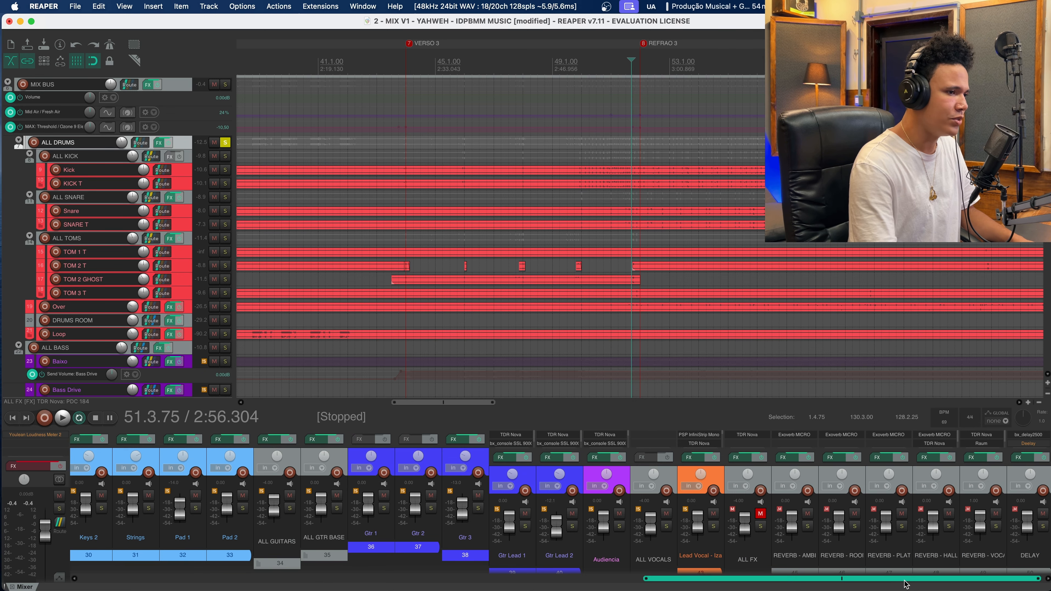
{"action": "left_click_drag", "start_coordinate": [766, 579], "coordinate": [202, 579]}
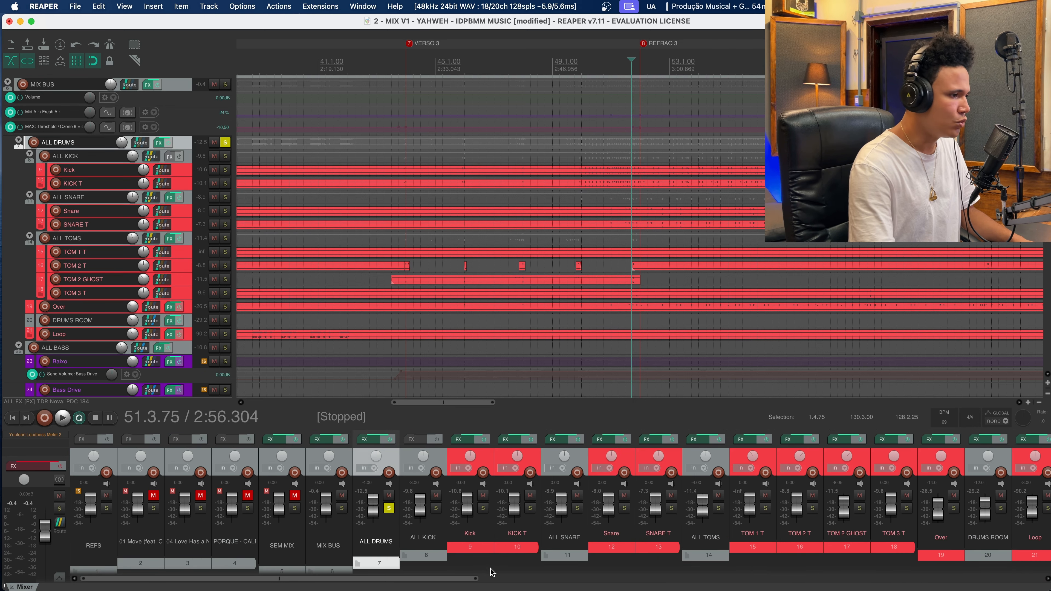
{"action": "left_click_drag", "start_coordinate": [462, 579], "coordinate": [621, 557]}
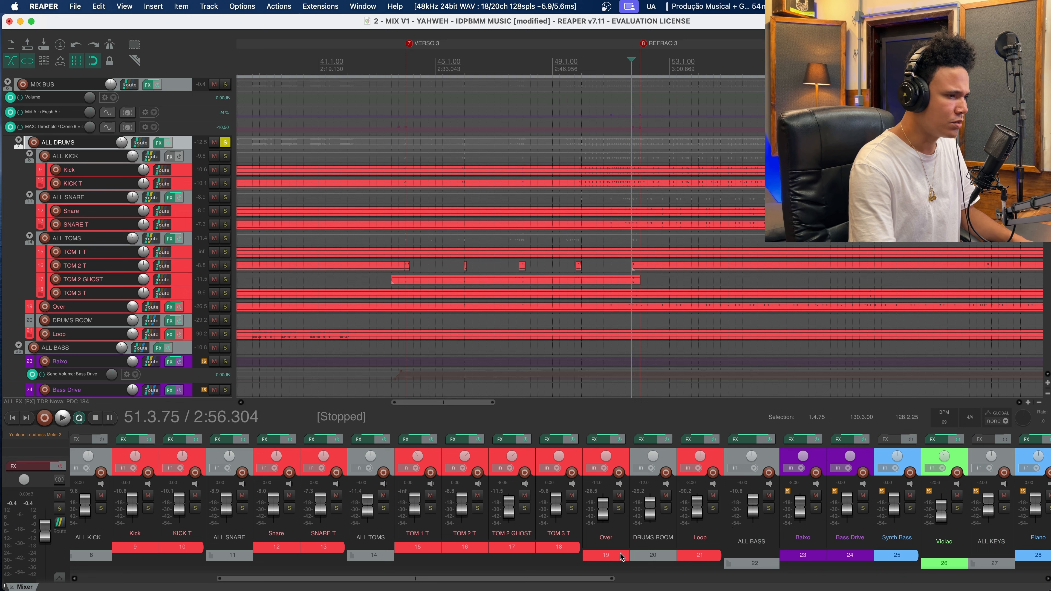
{"action": "left_click", "coordinate": [666, 497]}
{"action": "left_click", "coordinate": [670, 459]}
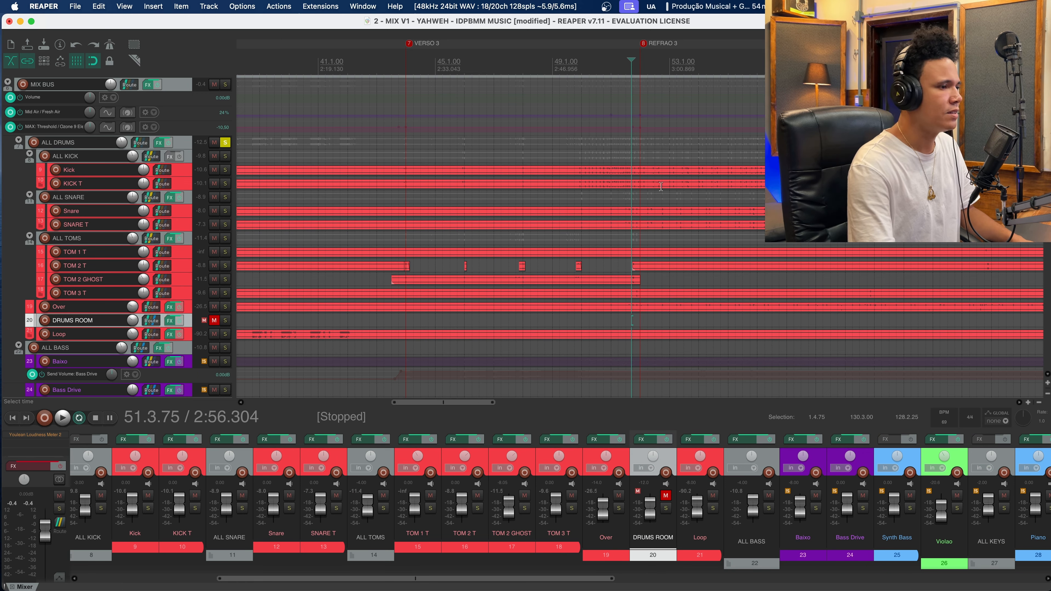
{"action": "key", "text": "space"}
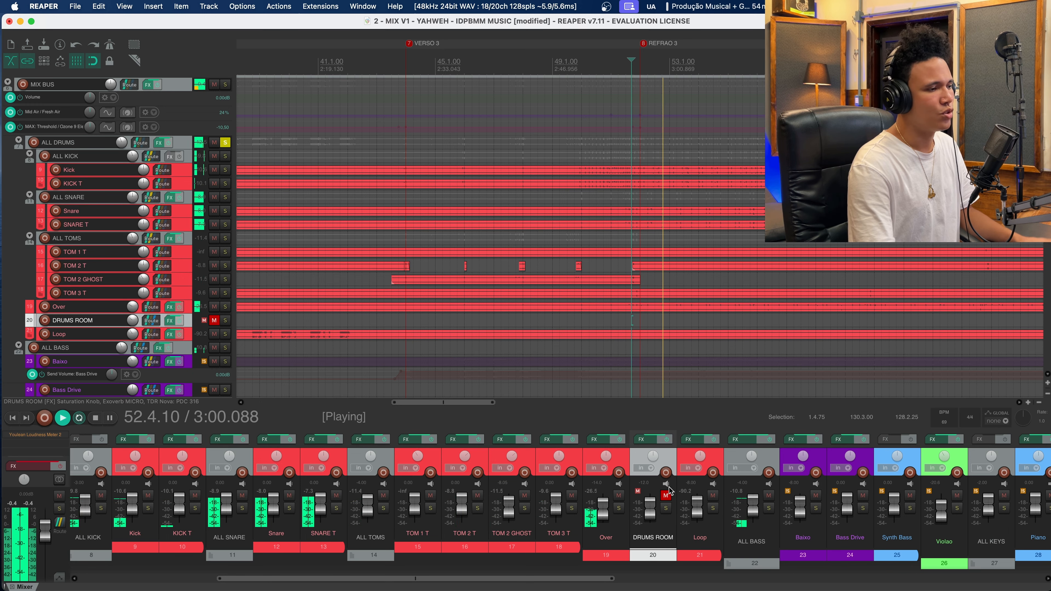
{"action": "left_click", "coordinate": [665, 495]}
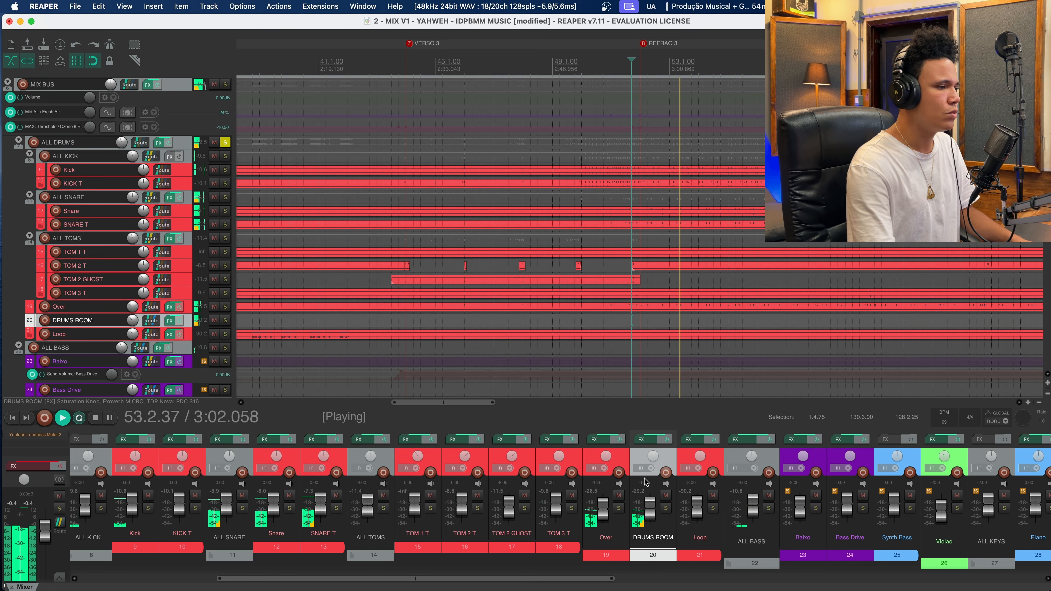
- Unmute the ALL FX folder track during playback, listen to the drums with the reverbs, and stop playback
{"action": "left_click_drag", "start_coordinate": [612, 578], "coordinate": [851, 575]}
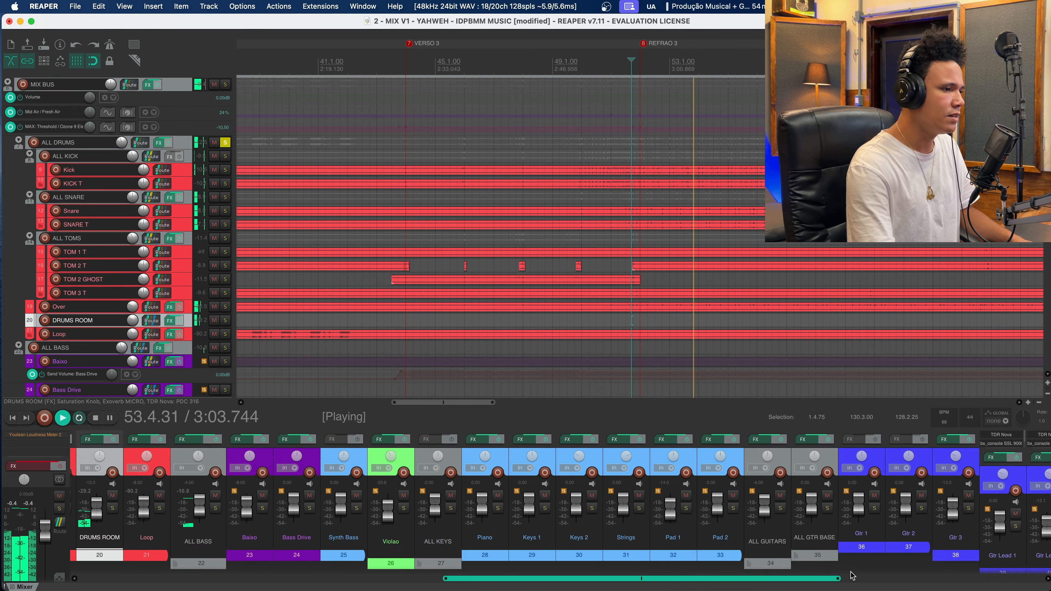
{"action": "left_click", "coordinate": [851, 575]}
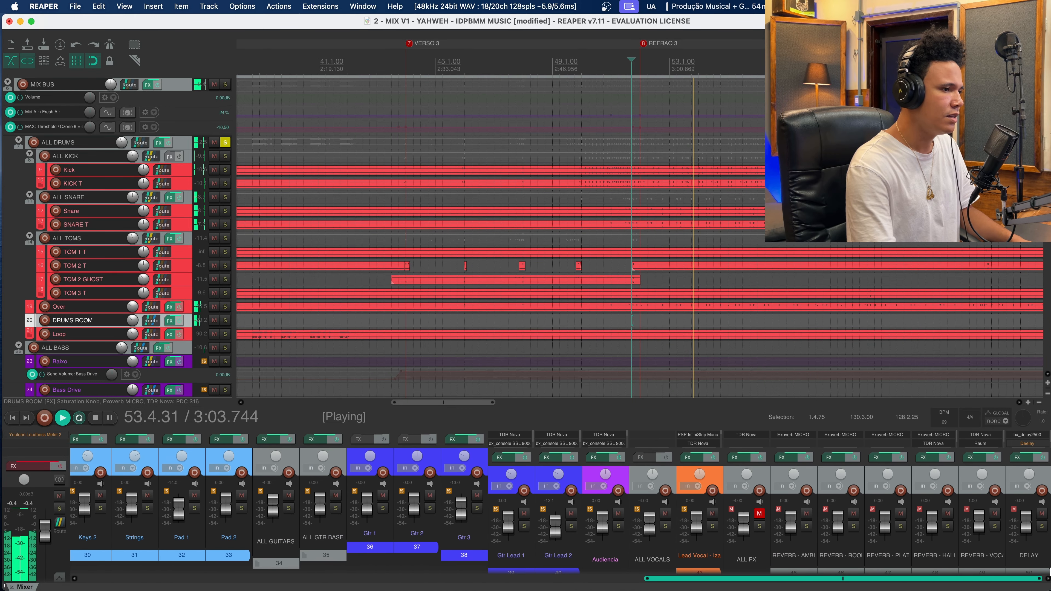
{"action": "left_click", "coordinate": [758, 514]}
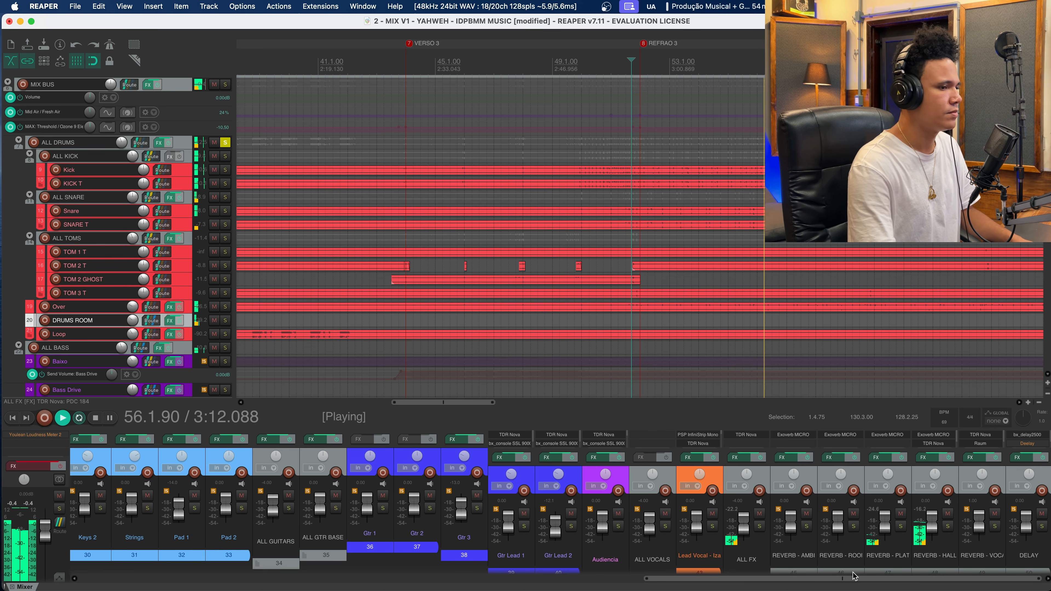
{"action": "left_click_drag", "start_coordinate": [854, 576], "coordinate": [370, 590]}
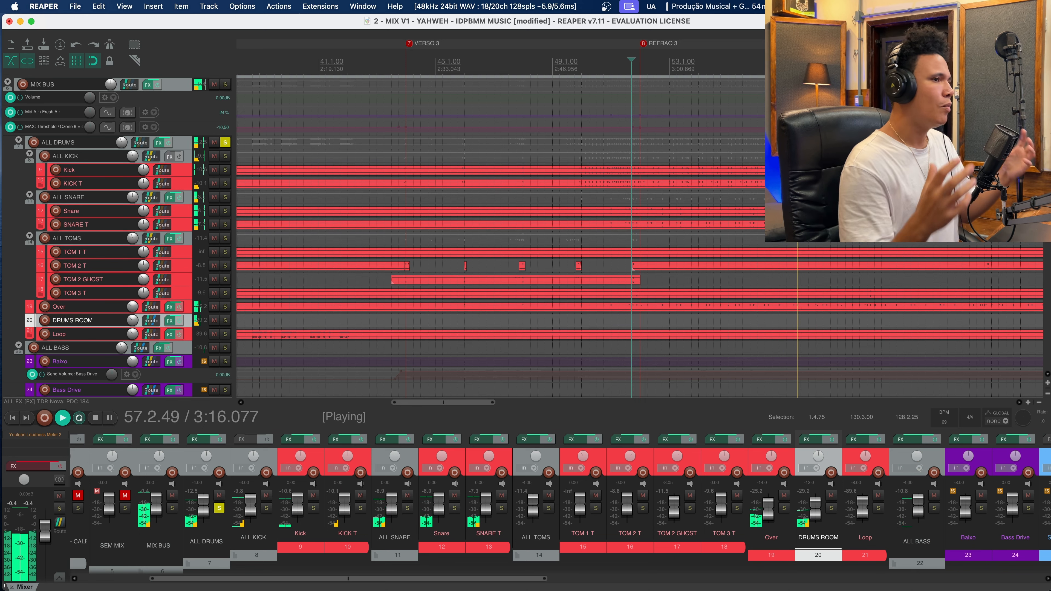
{"action": "key", "text": "space"}
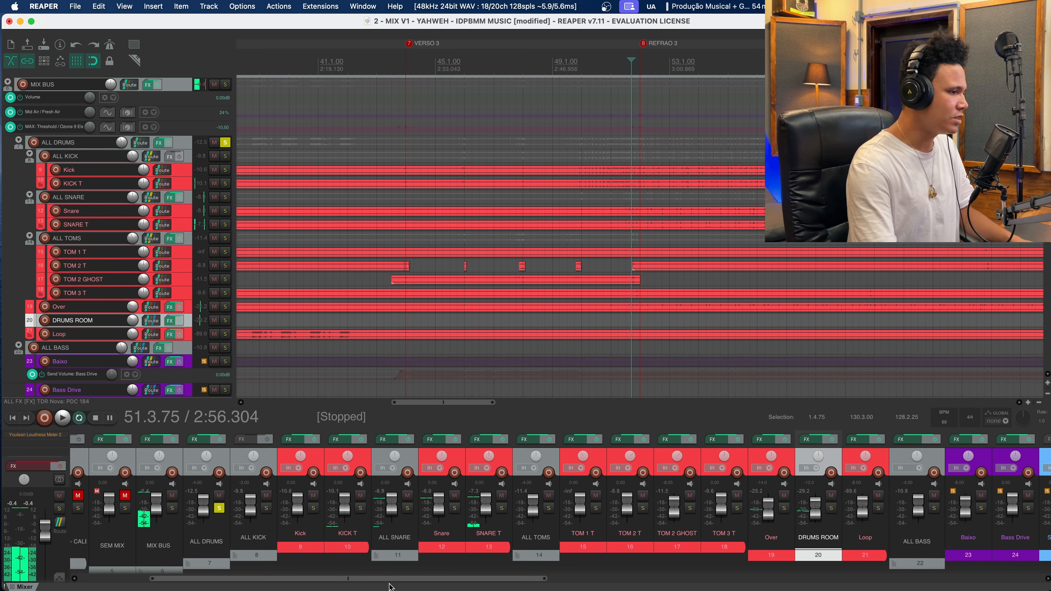
- Examine the high-pass and low-pass filters of the TDR Nova equalizer on the ALL FX track and close its window
{"action": "left_click_drag", "start_coordinate": [389, 585], "coordinate": [884, 584]}
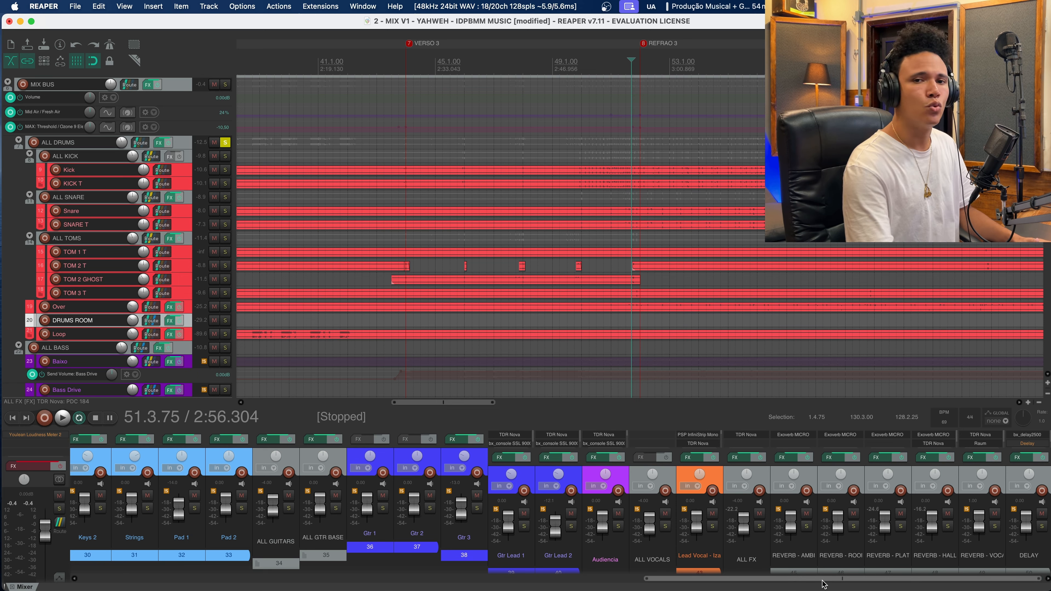
{"action": "left_click", "coordinate": [758, 472]}
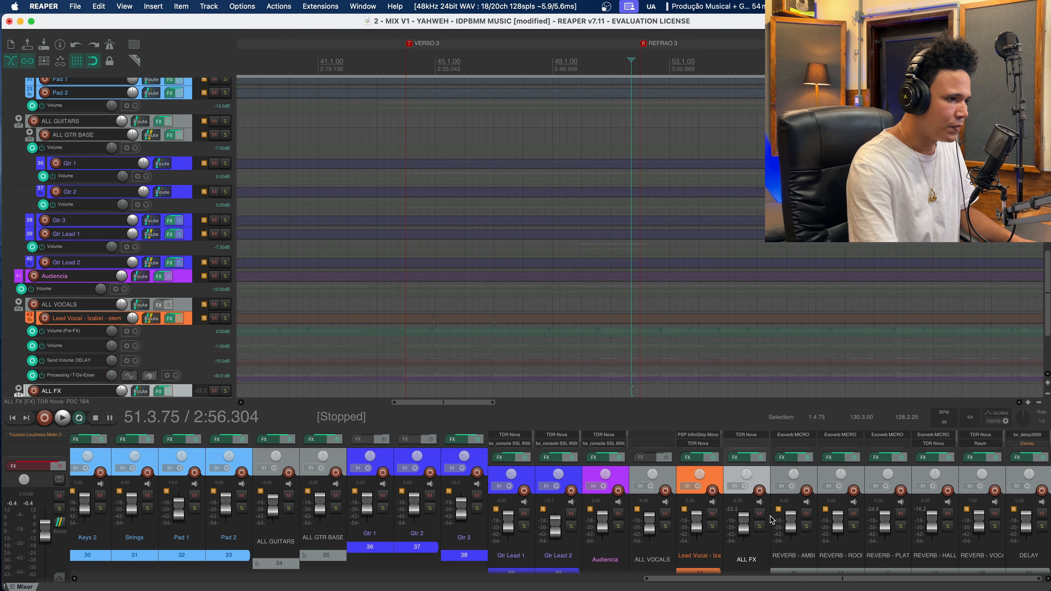
{"action": "left_click", "coordinate": [747, 434]}
{"action": "left_click_drag", "start_coordinate": [289, 44], "coordinate": [394, 57]}
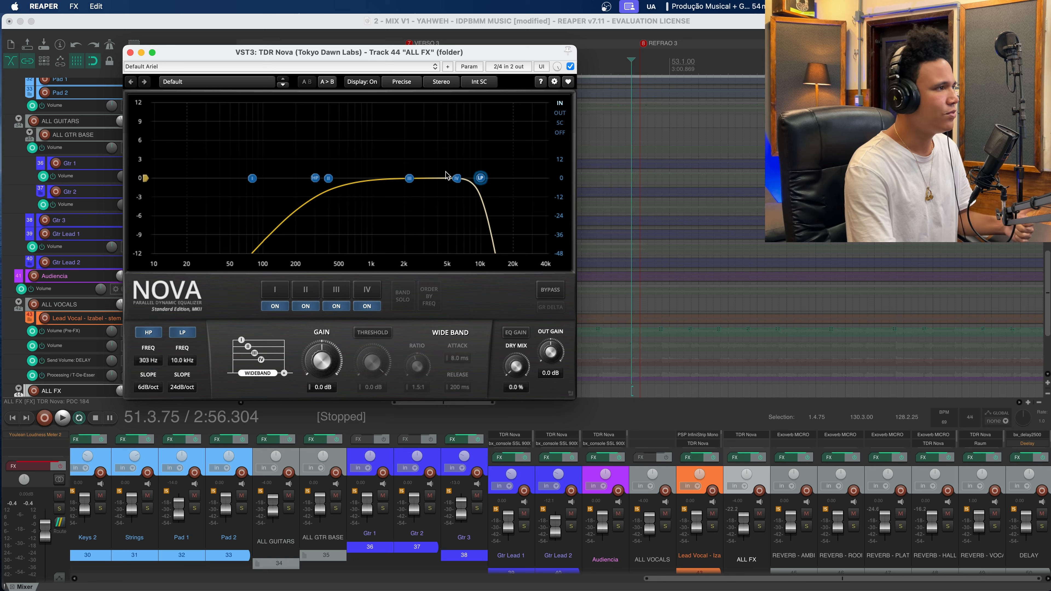
{"action": "left_click", "coordinate": [130, 53]}
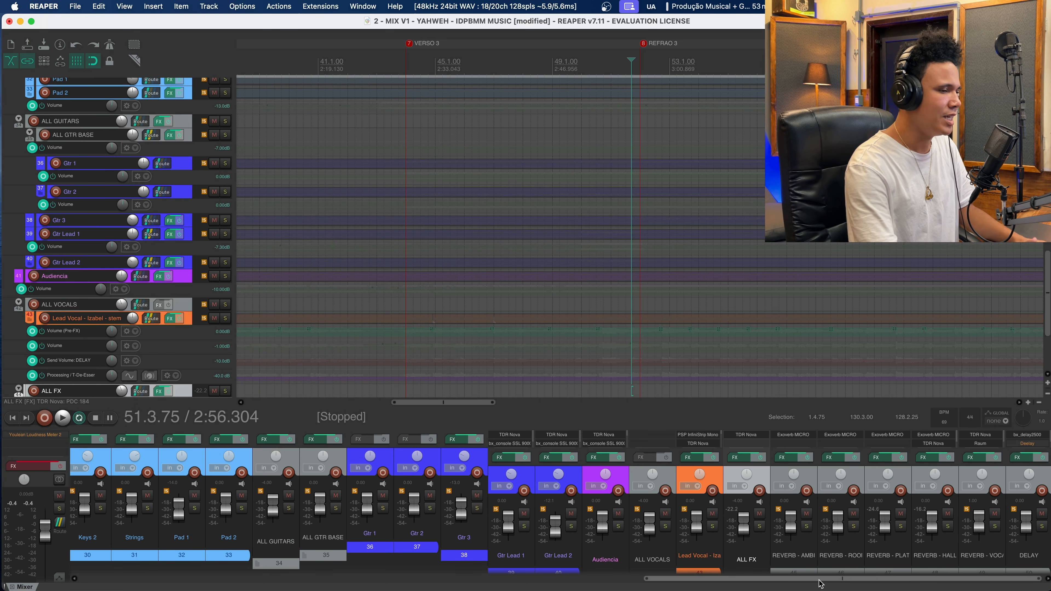
- Remove the solo from ALL DRUMS and select the ALL TOMS folder track in the mixer
{"action": "left_click_drag", "start_coordinate": [820, 585], "coordinate": [347, 578]}
{"action": "left_click", "coordinate": [380, 508]}
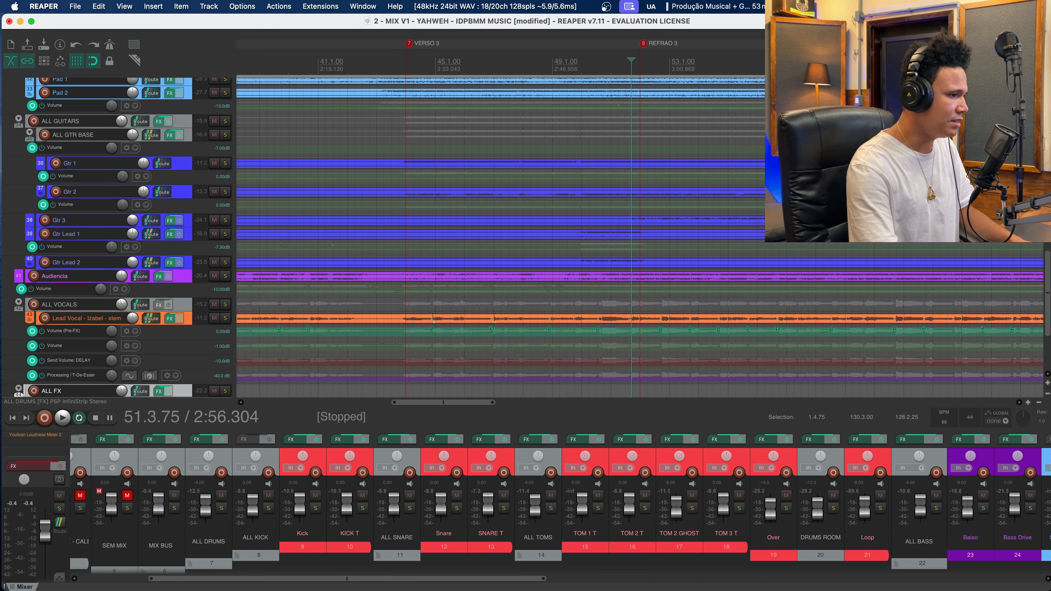
{"action": "left_click", "coordinate": [508, 454]}
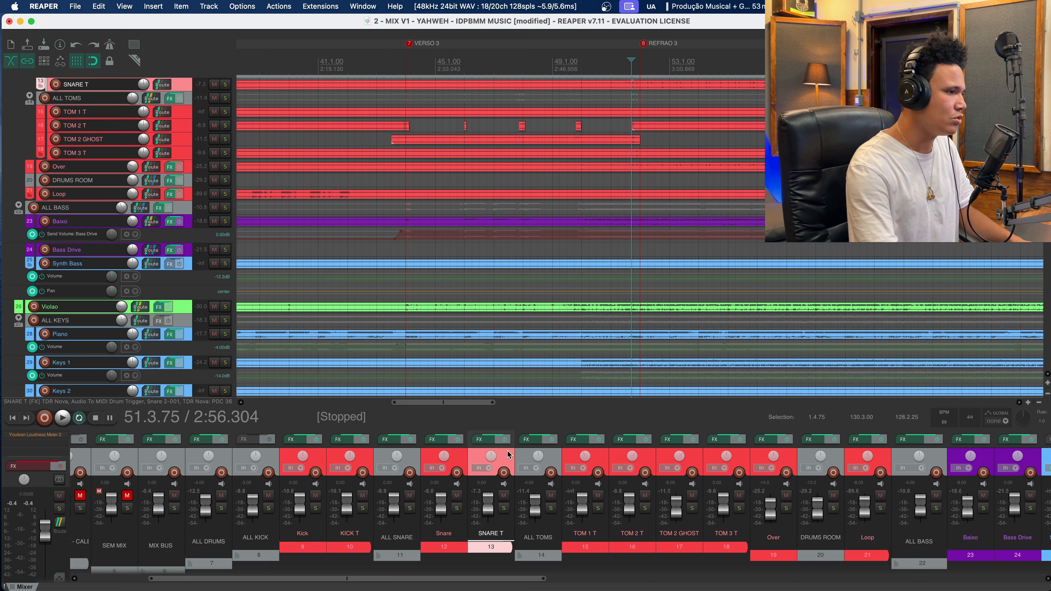
{"action": "left_click", "coordinate": [598, 460]}
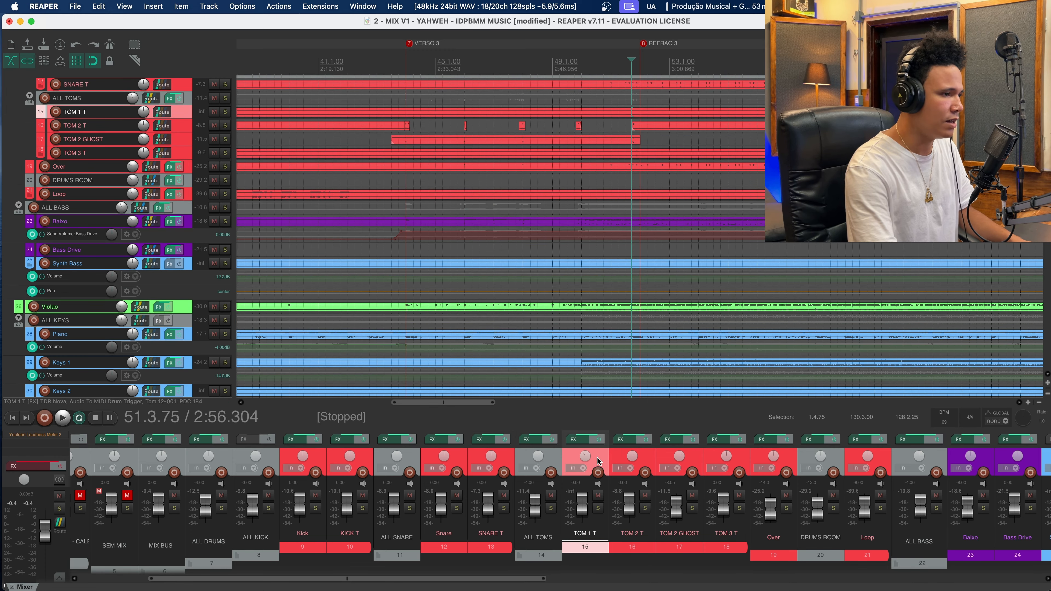
{"action": "left_click", "coordinate": [553, 458]}
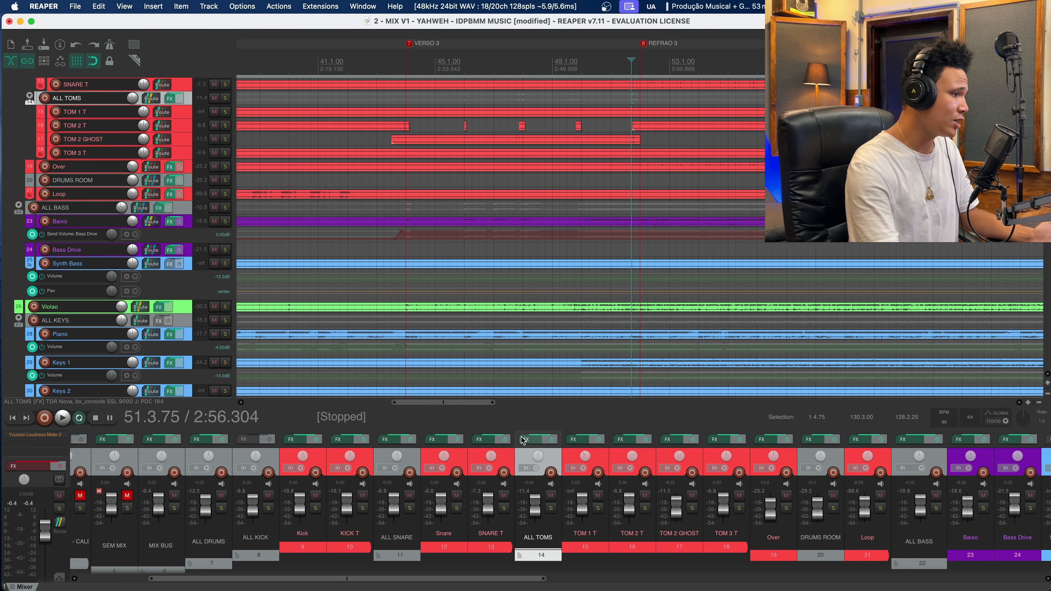
- Place the edit cursor at 51.2.75 before REFRAO 3, solo ALL DRUMS and audition the tom fill
{"action": "scroll", "coordinate": [479, 200], "scroll_direction": "down", "scroll_amount": 1}
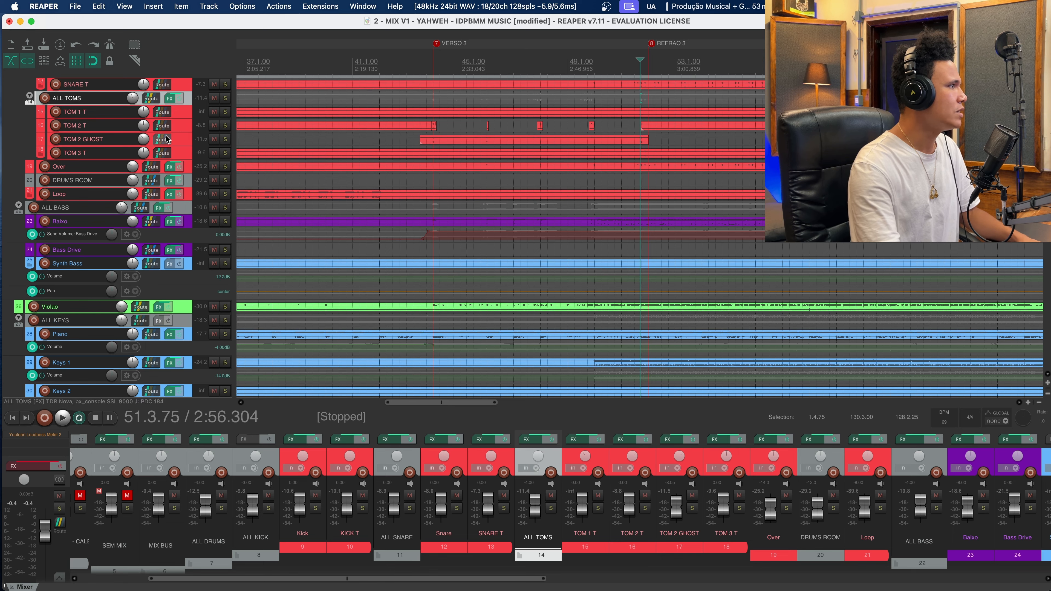
{"action": "scroll", "coordinate": [549, 132], "scroll_direction": "up", "scroll_amount": 6}
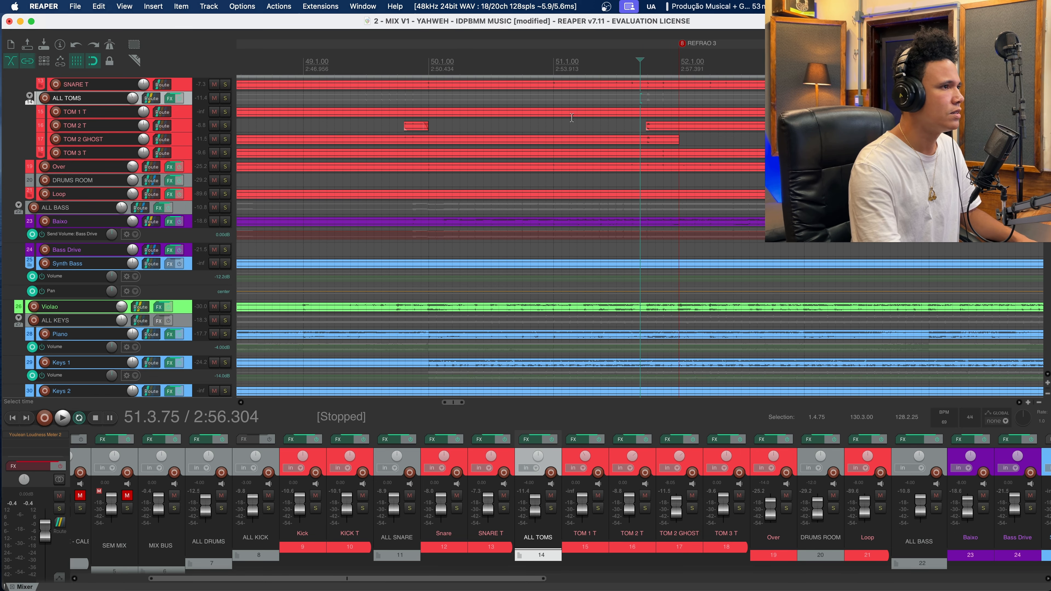
{"action": "left_click", "coordinate": [608, 63]}
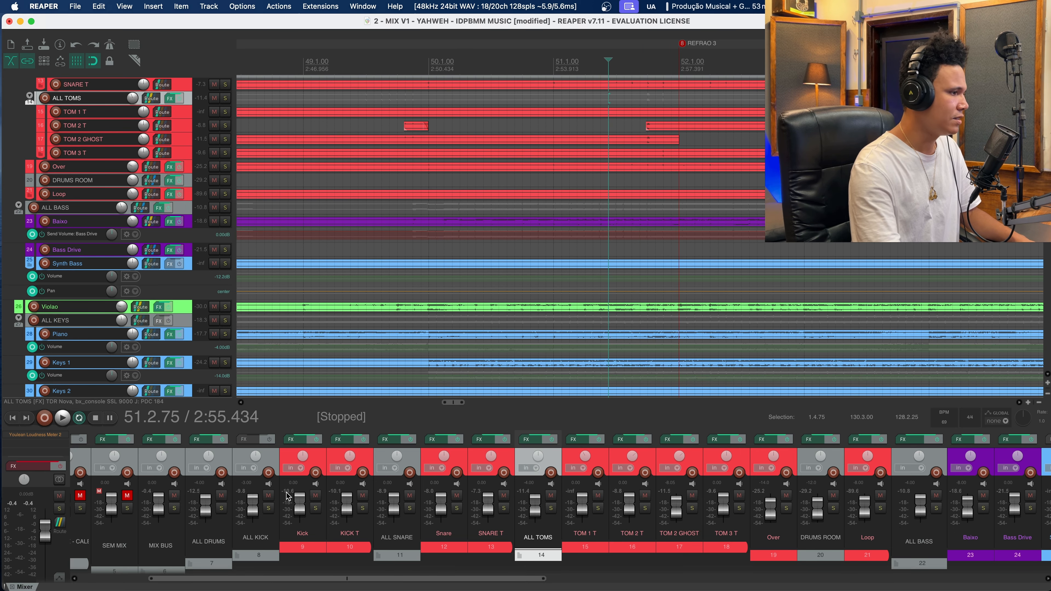
{"action": "left_click", "coordinate": [221, 508]}
{"action": "key", "text": "space"}
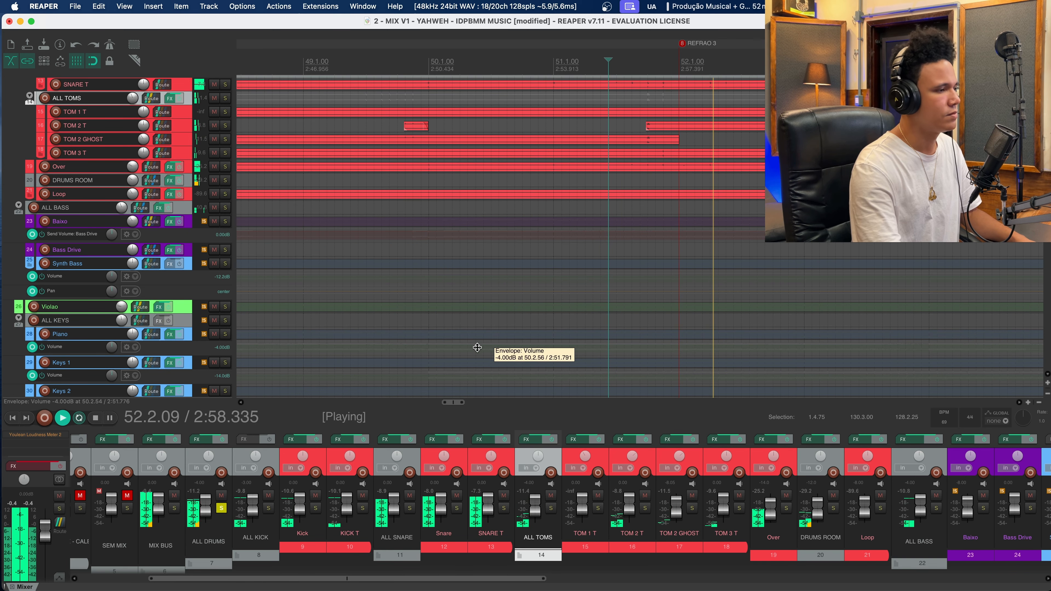
{"action": "key", "text": "space"}
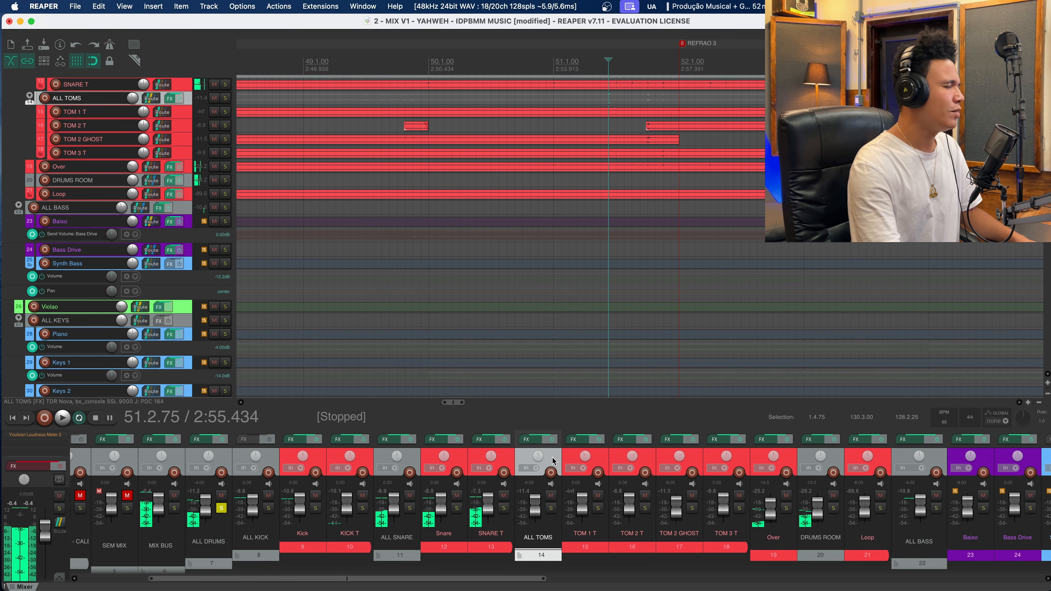
- Open the ALL TOMS effects chain and float its TDR Nova equalizer window to examine the EQ curve
{"action": "left_click", "coordinate": [527, 439]}
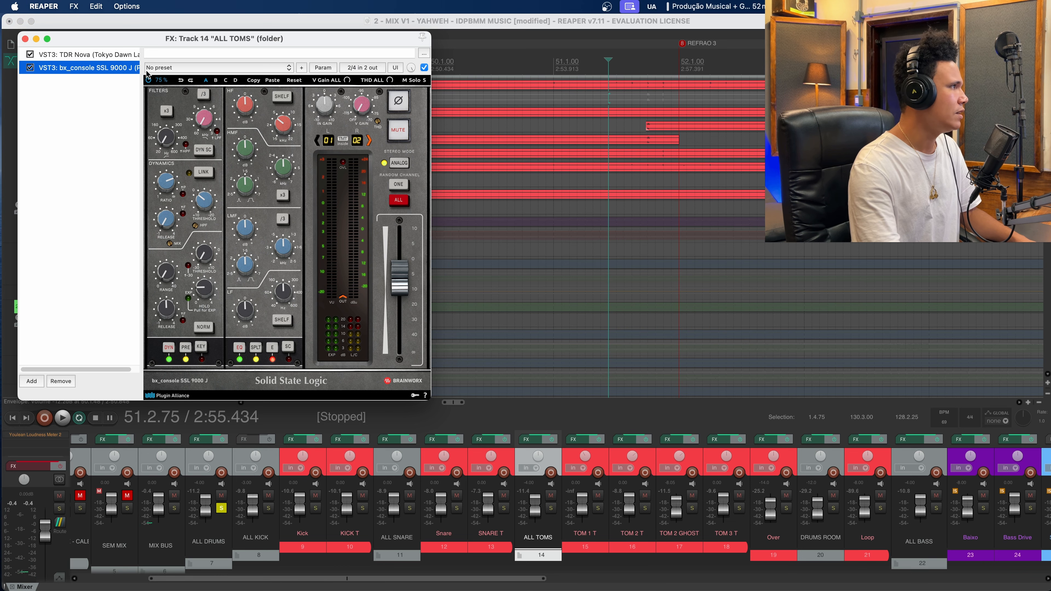
{"action": "left_click_drag", "start_coordinate": [123, 31], "coordinate": [249, 48]}
{"action": "double_click", "coordinate": [203, 71]}
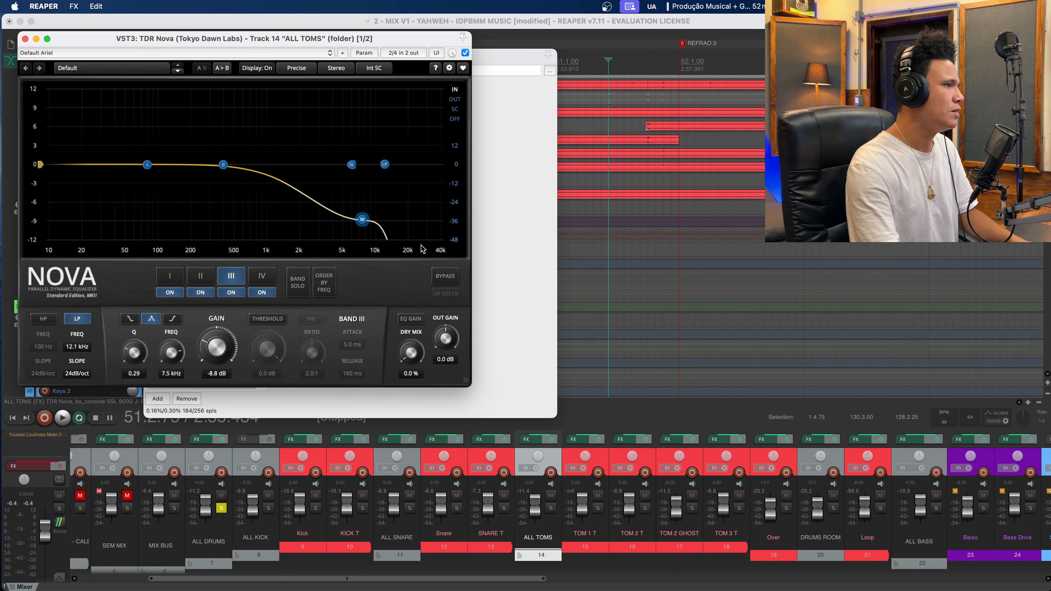
{"action": "left_click_drag", "start_coordinate": [305, 42], "coordinate": [311, 42]}
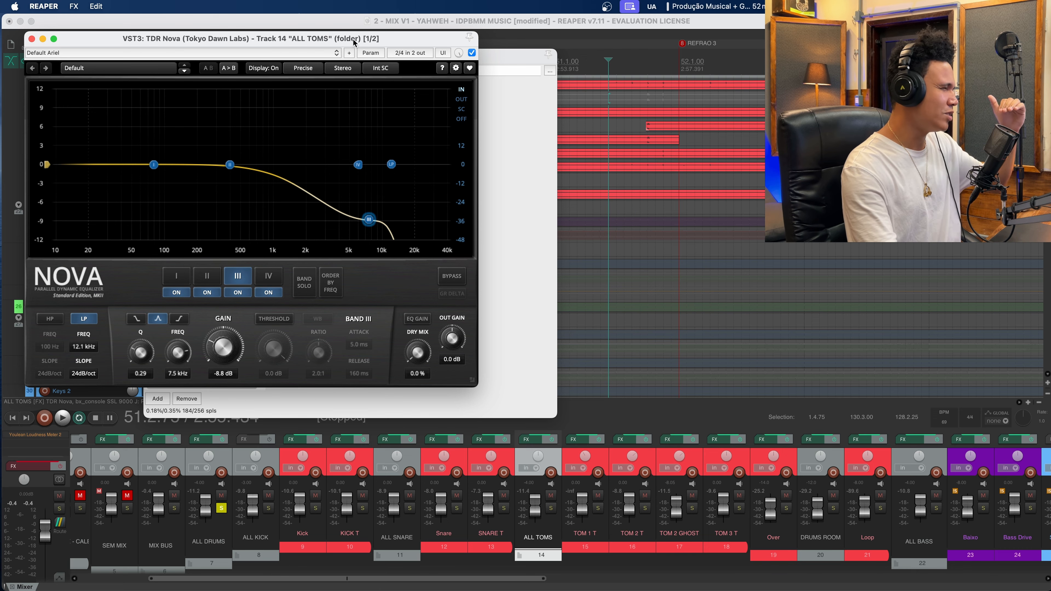
{"action": "left_click_drag", "start_coordinate": [354, 41], "coordinate": [452, 48]}
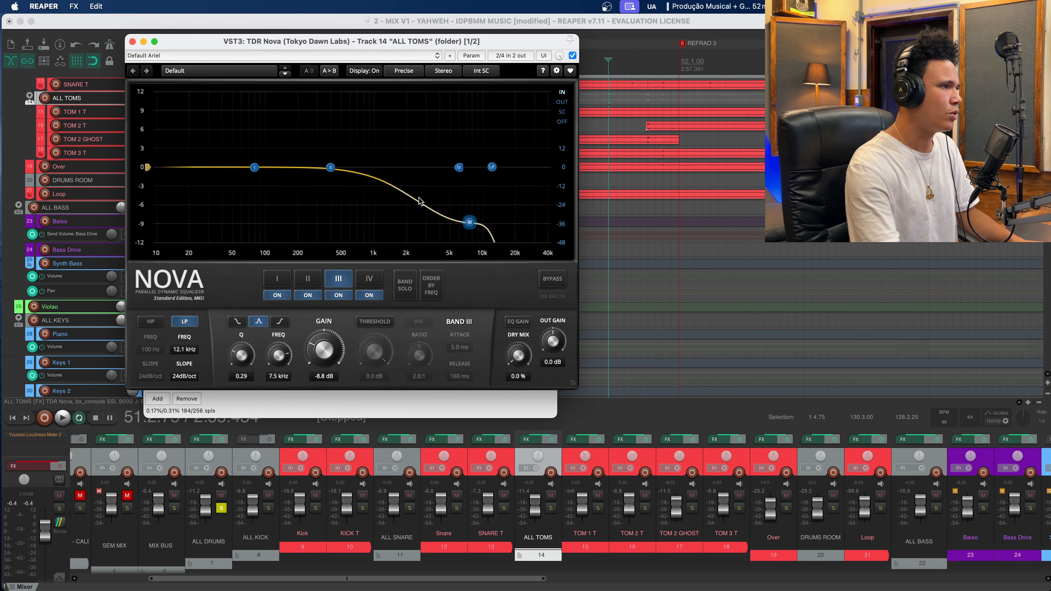
- Close the TDR Nova and ALL TOMS effects windows and remove the solo from ALL DRUMS
{"action": "left_click", "coordinate": [132, 41]}
{"action": "left_click", "coordinate": [151, 56]}
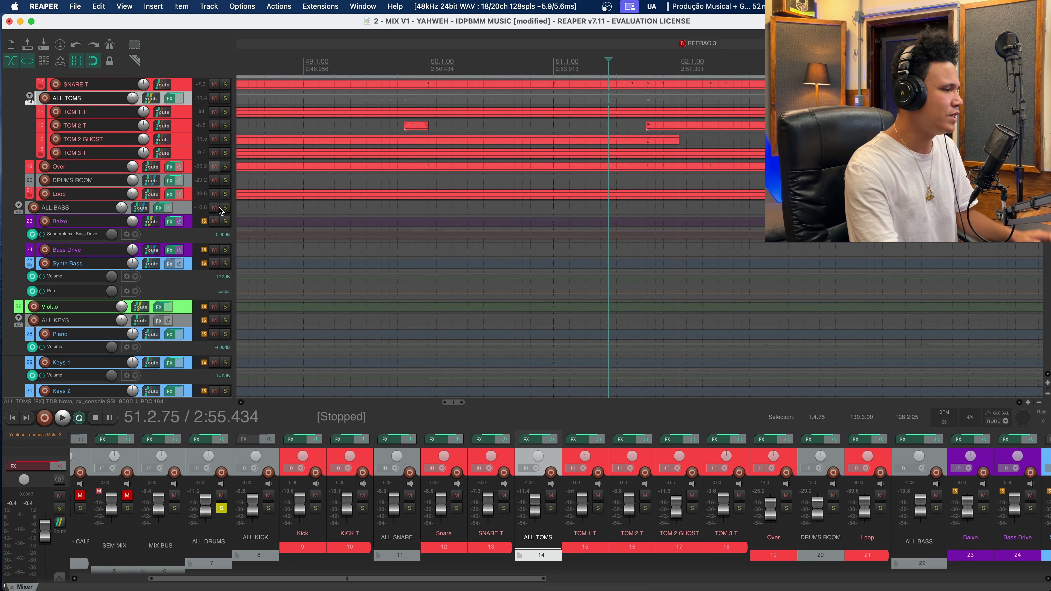
{"action": "left_click", "coordinate": [221, 508]}
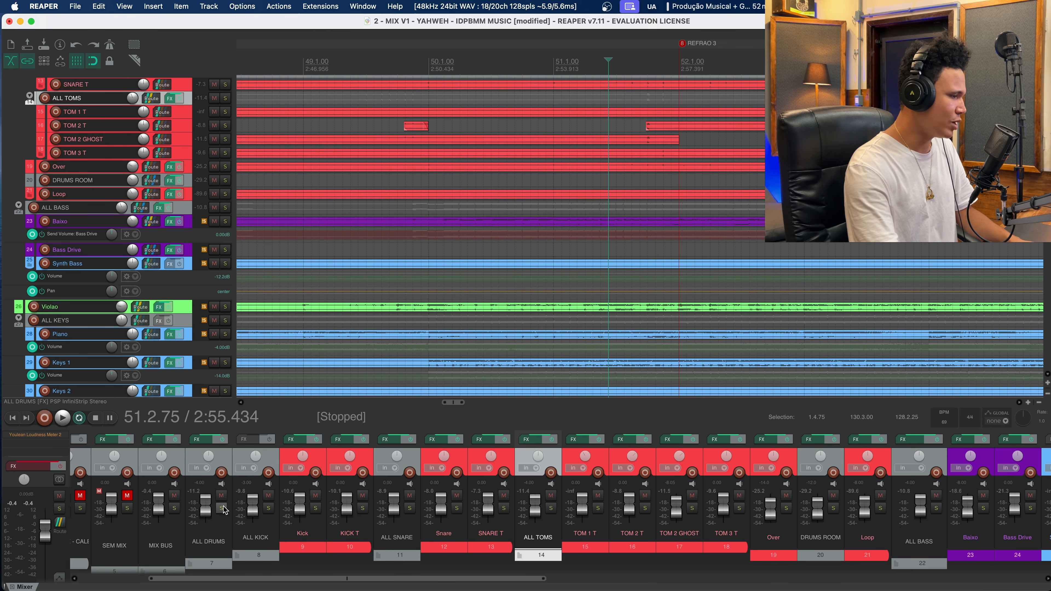
- Solo the Over track, place the edit cursor at 51.1.00 and audition the overheads from there
{"action": "left_click_drag", "start_coordinate": [358, 577], "coordinate": [478, 578]}
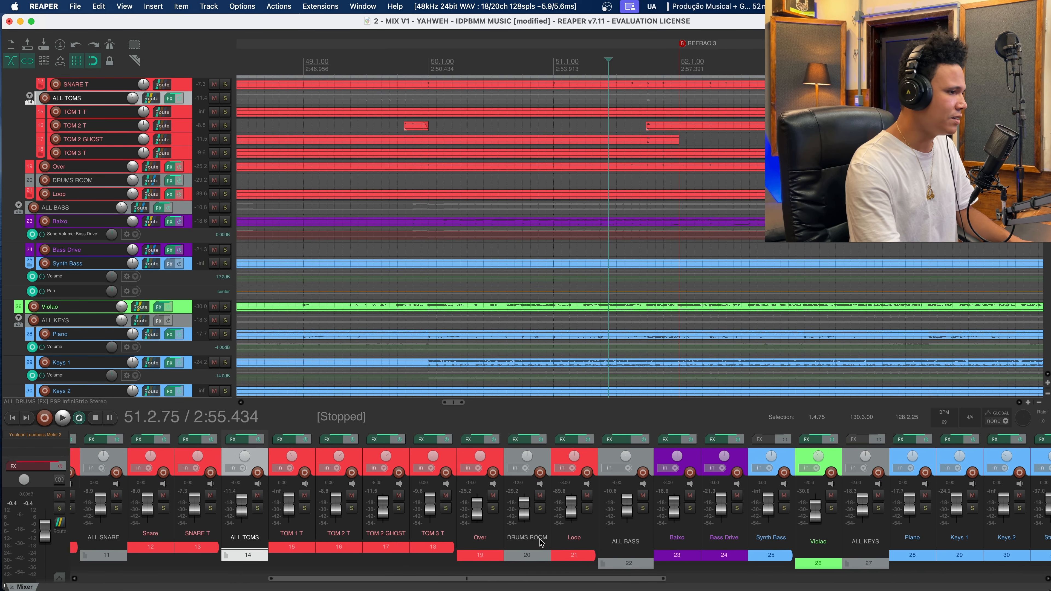
{"action": "left_click", "coordinate": [492, 508]}
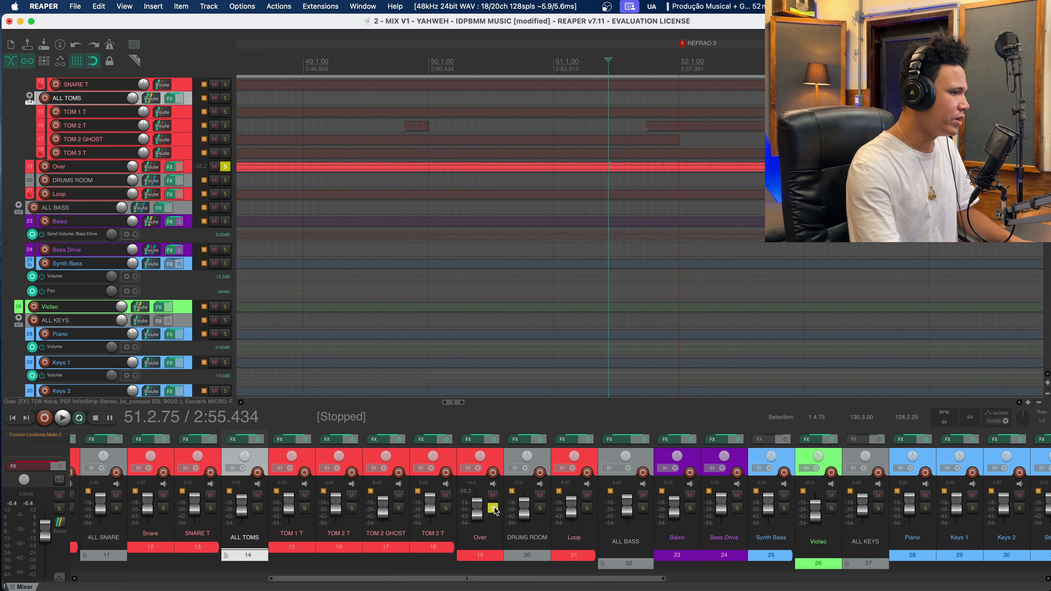
{"action": "left_click", "coordinate": [495, 457]}
{"action": "scroll", "coordinate": [545, 206], "scroll_direction": "up", "scroll_amount": 5}
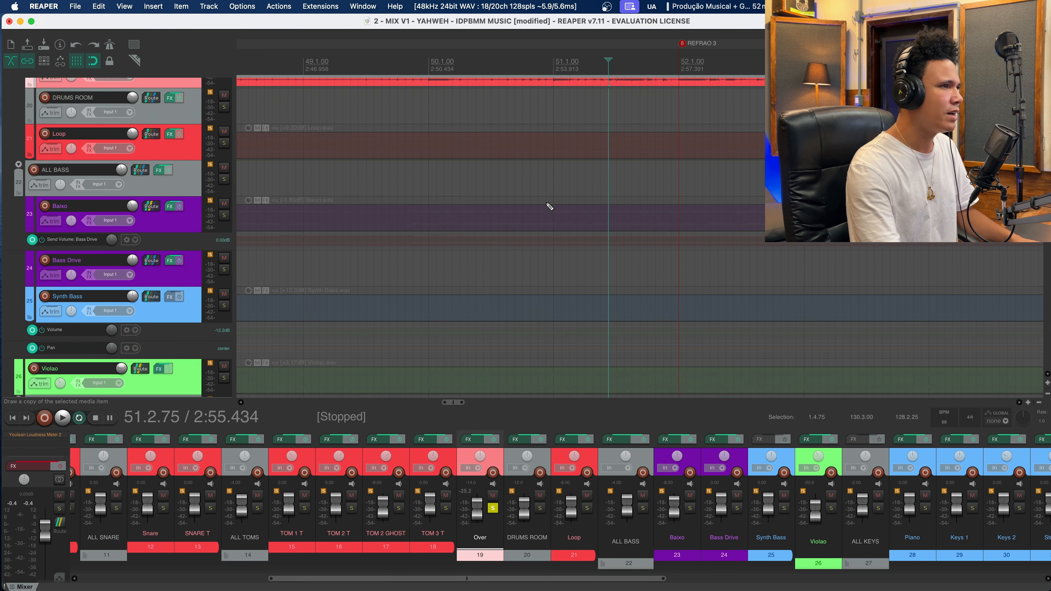
{"action": "scroll", "coordinate": [497, 236], "scroll_direction": "up", "scroll_amount": 5}
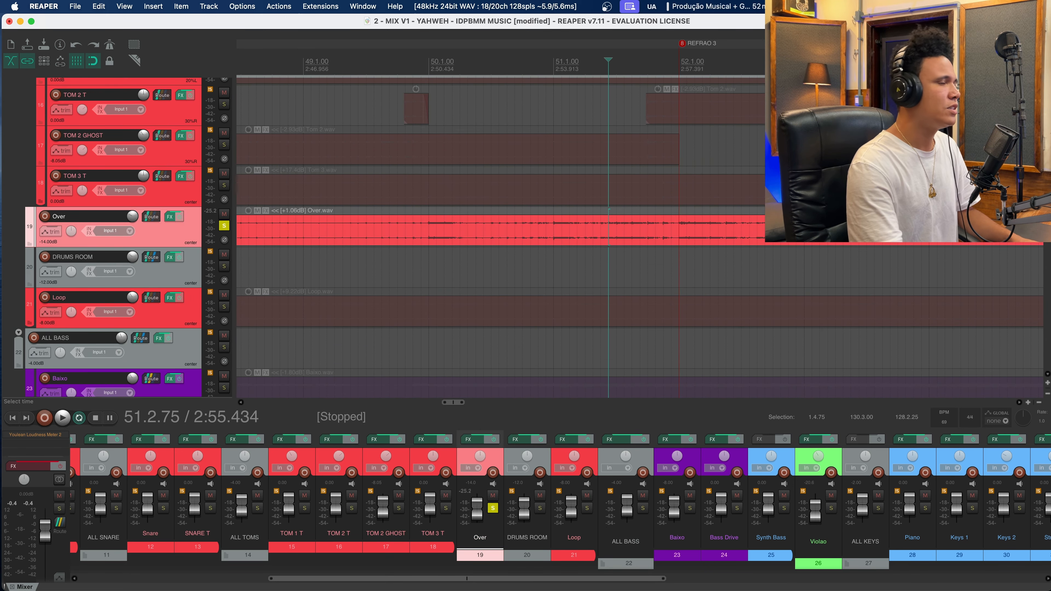
{"action": "left_click", "coordinate": [553, 230]}
{"action": "key", "text": "space"}
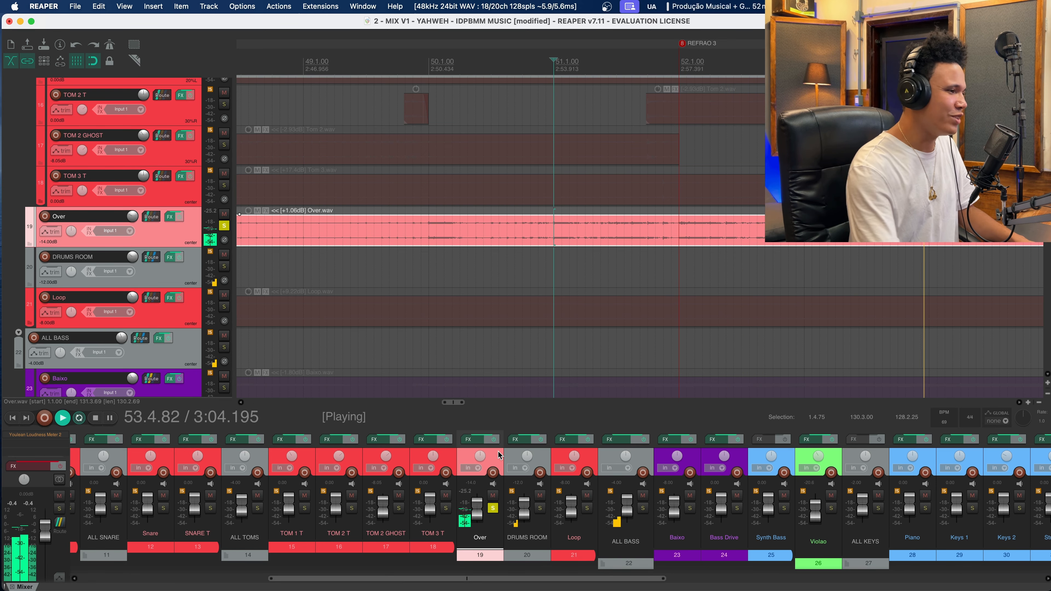
- Stop playback and remove the solo from the Over track
{"action": "left_click_drag", "start_coordinate": [508, 579], "coordinate": [592, 579]}
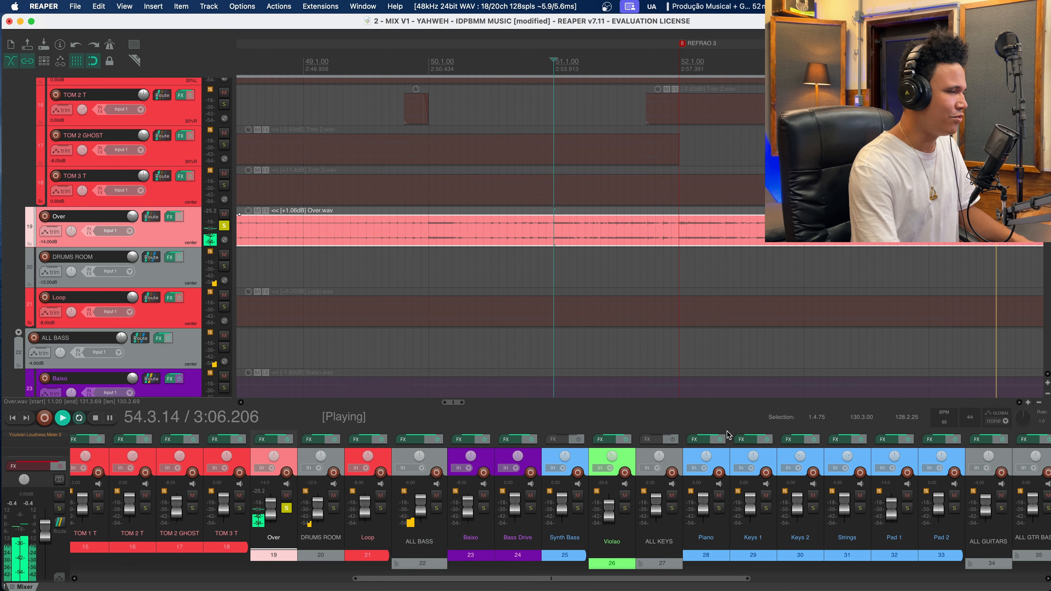
{"action": "scroll", "coordinate": [789, 276], "scroll_direction": "down", "scroll_amount": 1}
{"action": "scroll", "coordinate": [789, 276], "scroll_direction": "down", "scroll_amount": 1}
{"action": "scroll", "coordinate": [516, 340], "scroll_direction": "down", "scroll_amount": 1}
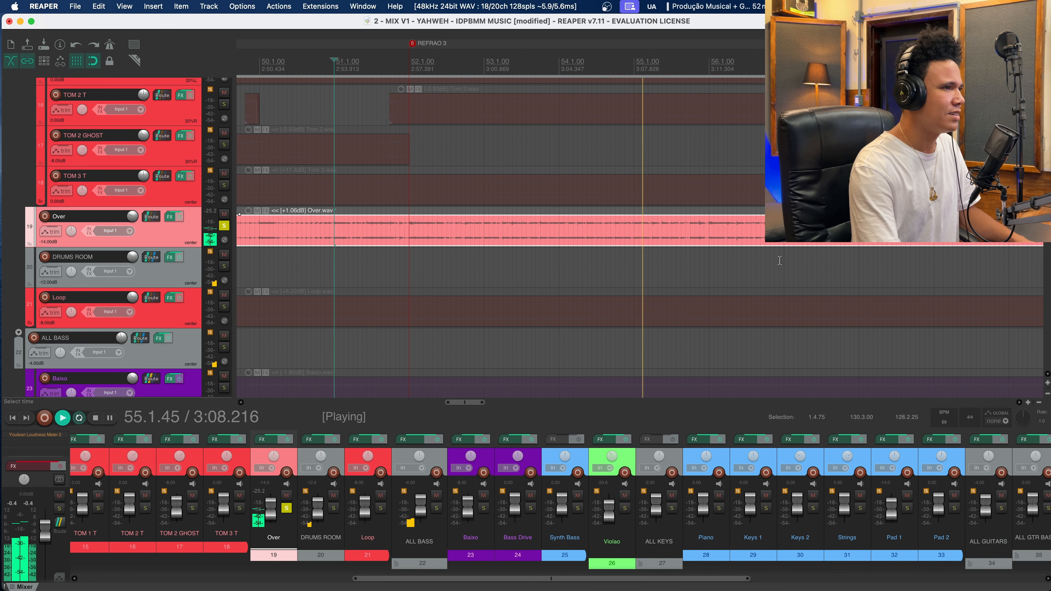
{"action": "key", "text": "space"}
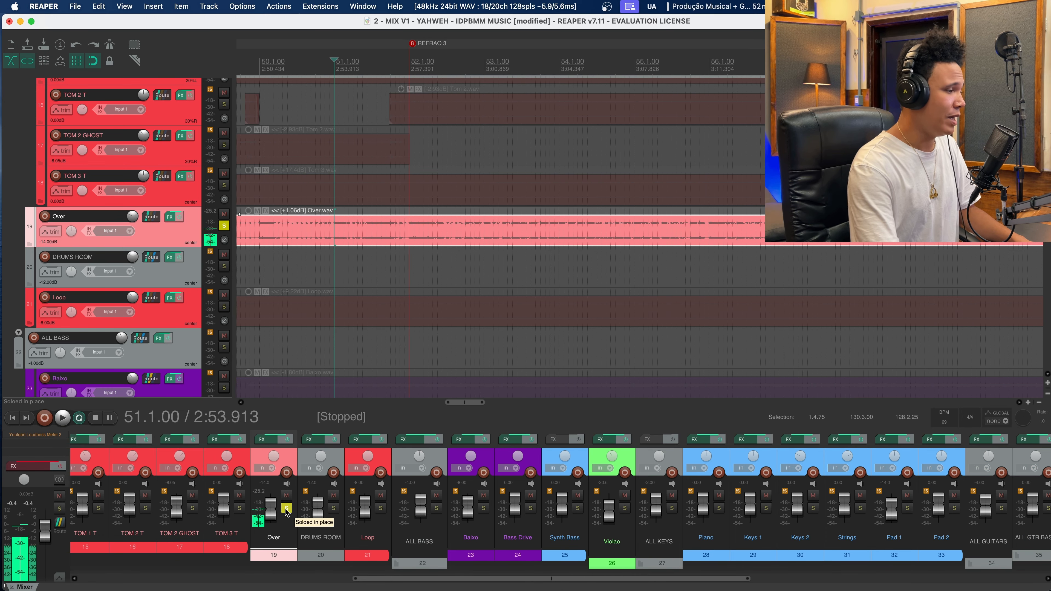
{"action": "left_click", "coordinate": [286, 508]}
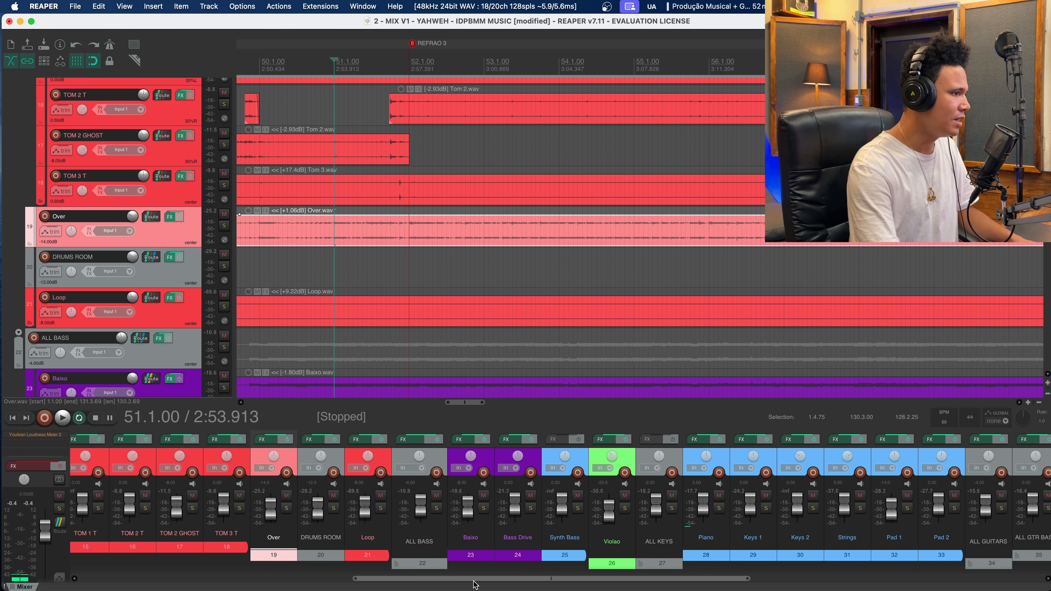
- Solo ALL DRUMS, compare the kit with the Over track muted and unmuted, and clear the solo
{"action": "left_click_drag", "start_coordinate": [474, 580], "coordinate": [372, 579]}
{"action": "left_click", "coordinate": [207, 508]}
{"action": "key", "text": "space"}
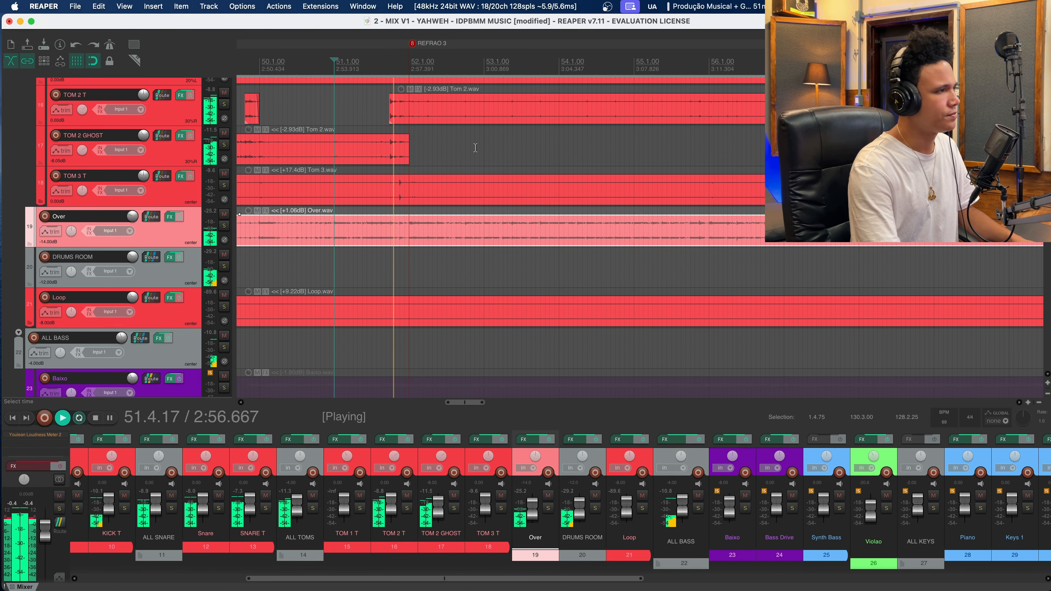
{"action": "left_click", "coordinate": [548, 496]}
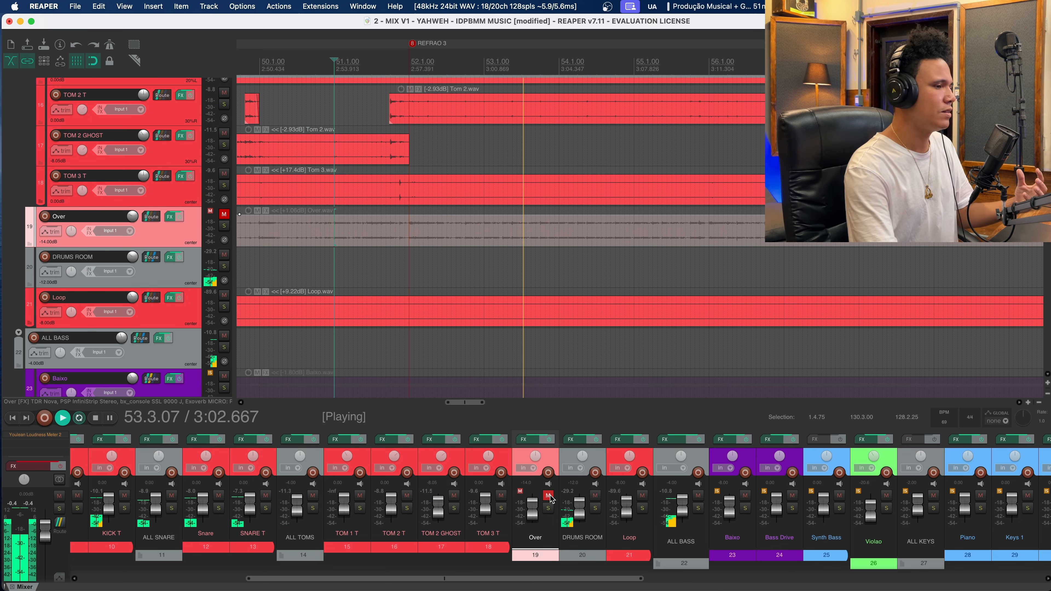
{"action": "left_click", "coordinate": [548, 495]}
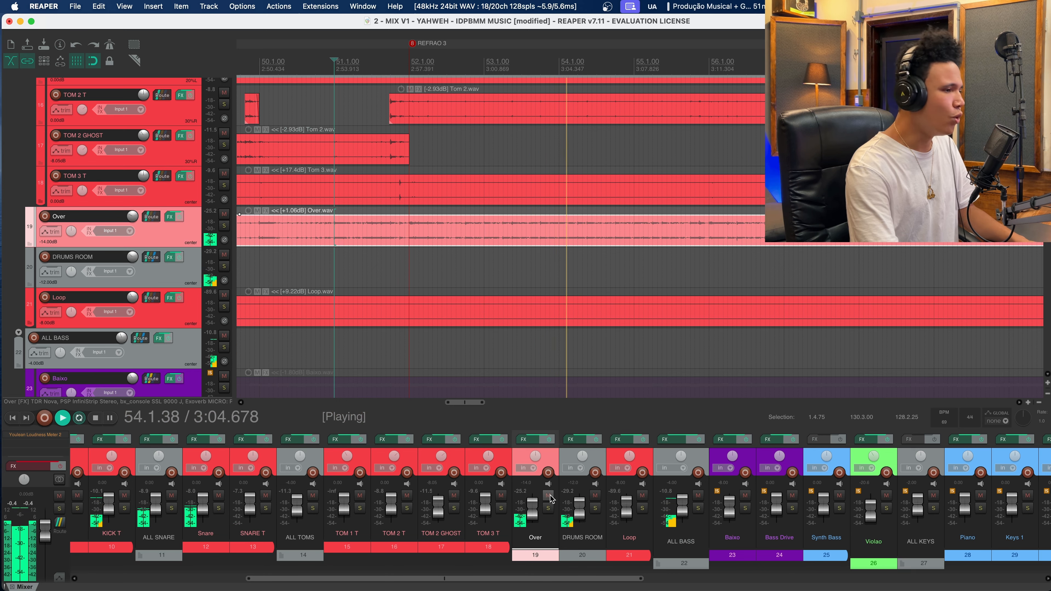
{"action": "key", "text": "space"}
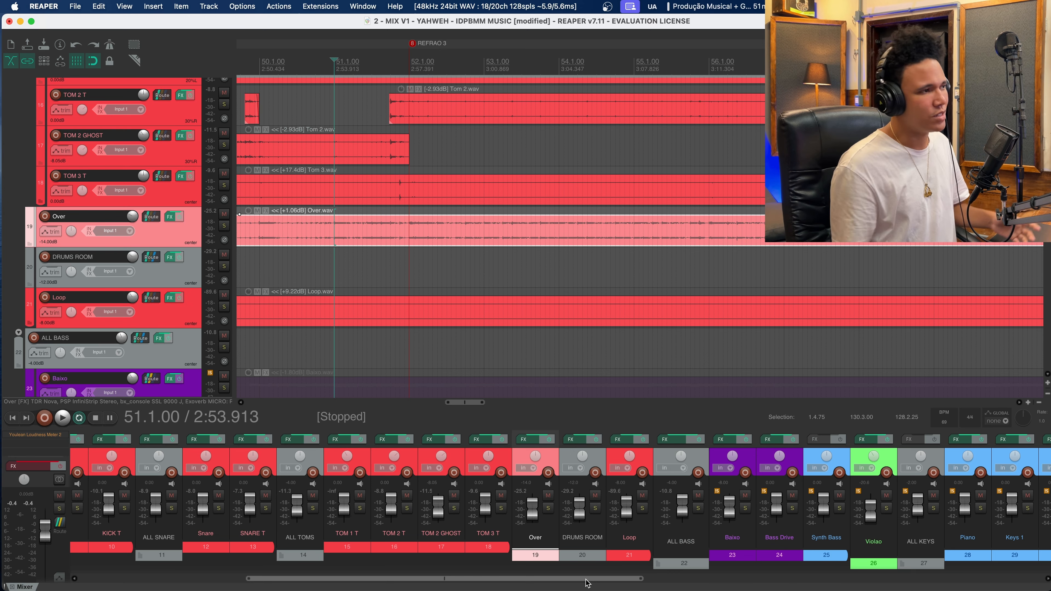
{"action": "left_click_drag", "start_coordinate": [595, 580], "coordinate": [510, 581]}
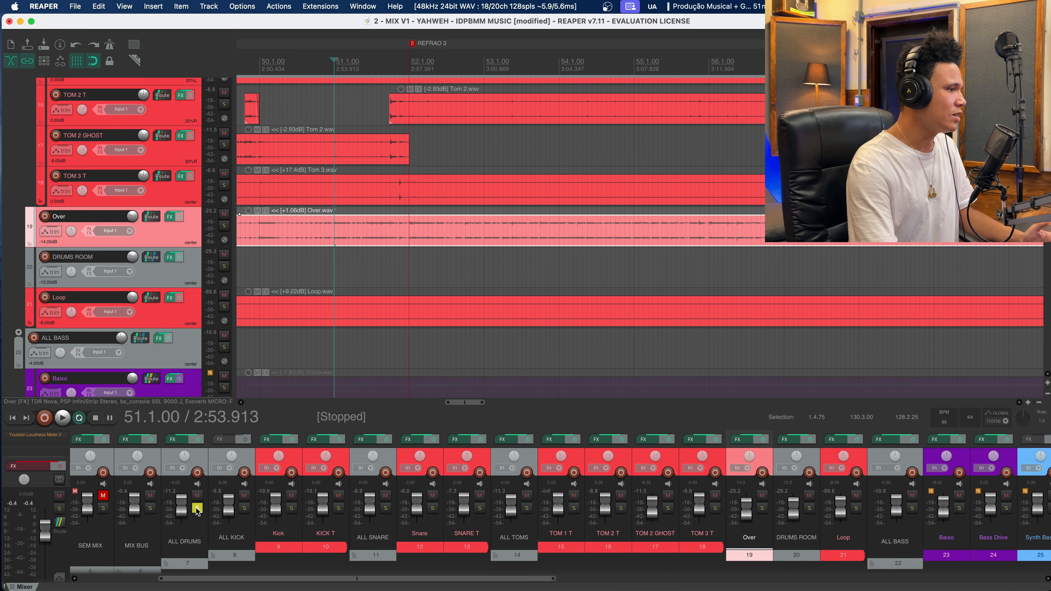
{"action": "left_click", "coordinate": [197, 508]}
- Select the Baixo track in the mixer
{"action": "left_click_drag", "start_coordinate": [399, 585], "coordinate": [570, 582]}
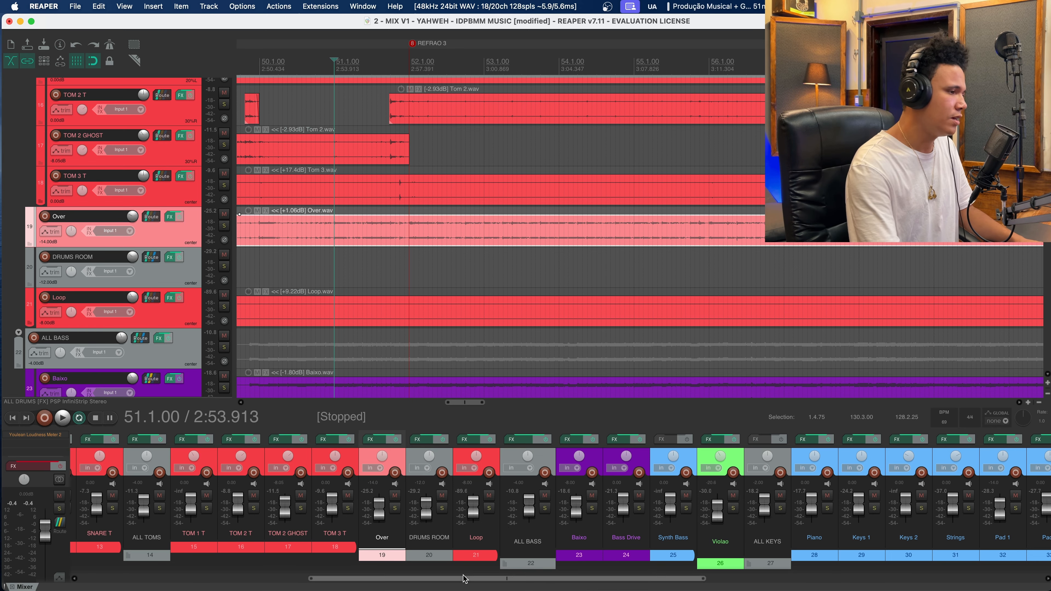
{"action": "left_click_drag", "start_coordinate": [462, 577], "coordinate": [462, 581]}
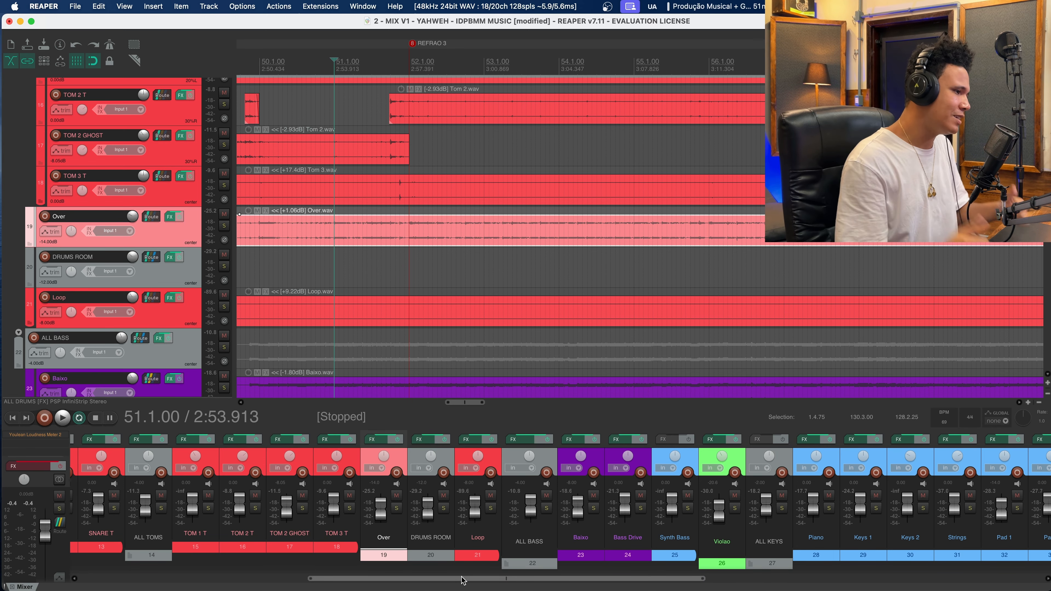
{"action": "left_click_drag", "start_coordinate": [462, 581], "coordinate": [508, 579]}
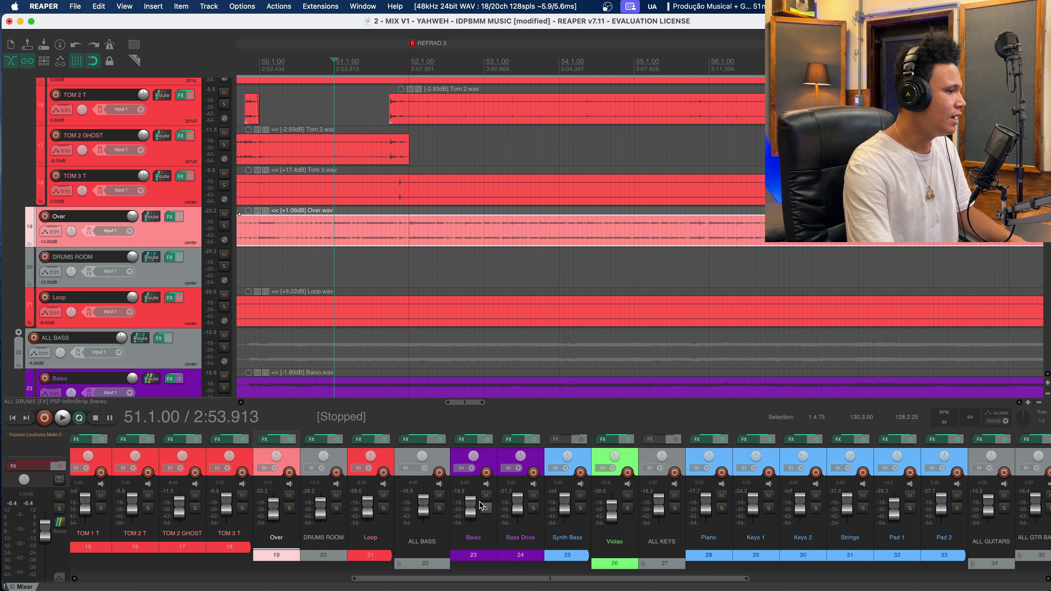
{"action": "left_click", "coordinate": [441, 452]}
{"action": "left_click", "coordinate": [507, 571]}
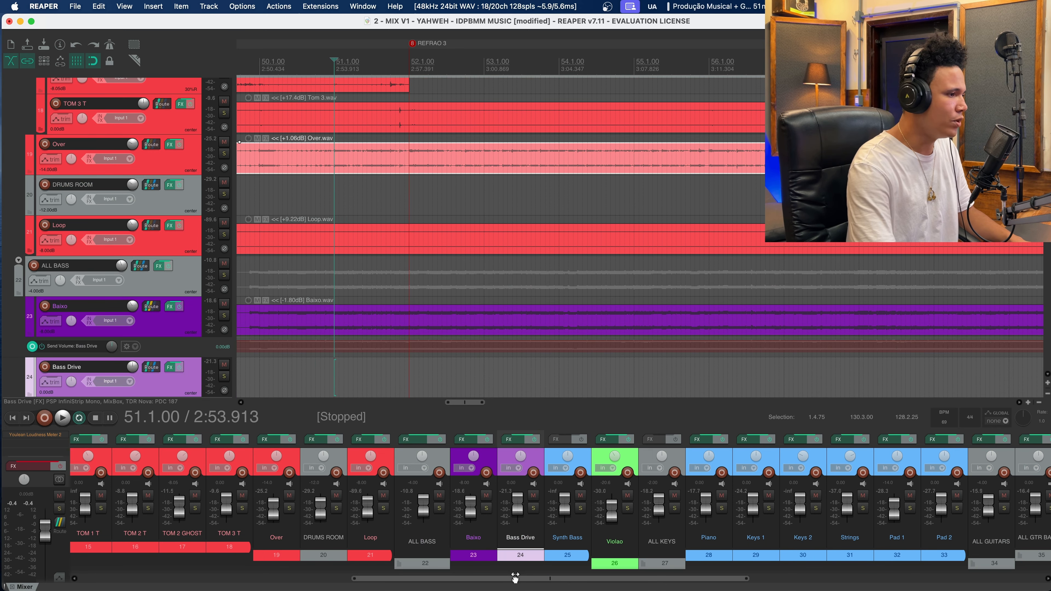
{"action": "left_click", "coordinate": [487, 460]}
- Audition the Baixo track in solo with Bass Drive muted, and clear both the solo and the mute
{"action": "key", "text": "space"}
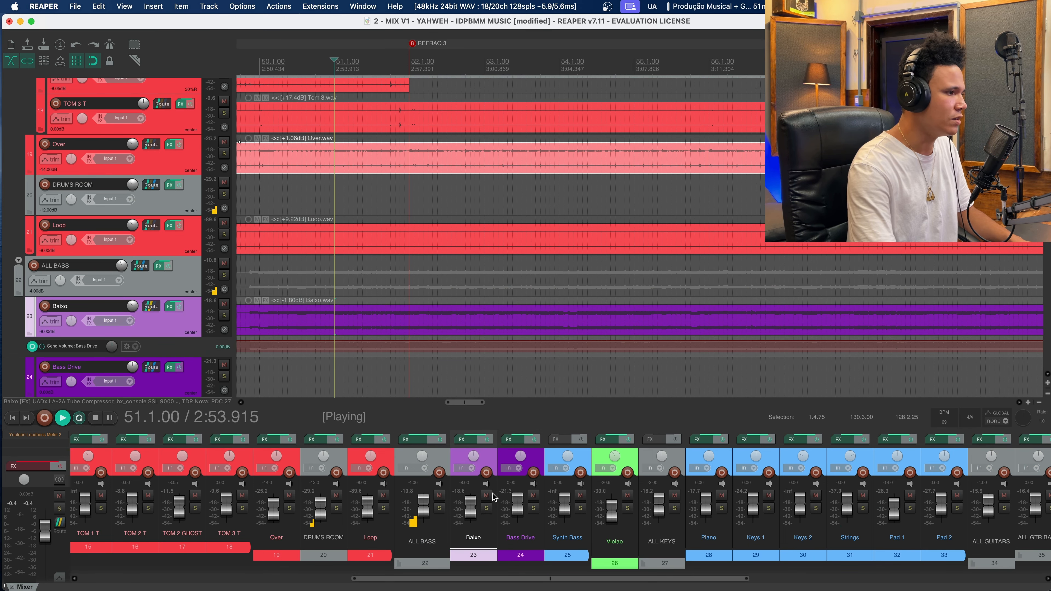
{"action": "left_click", "coordinate": [486, 508]}
{"action": "key", "text": "space"}
{"action": "left_click", "coordinate": [534, 496]}
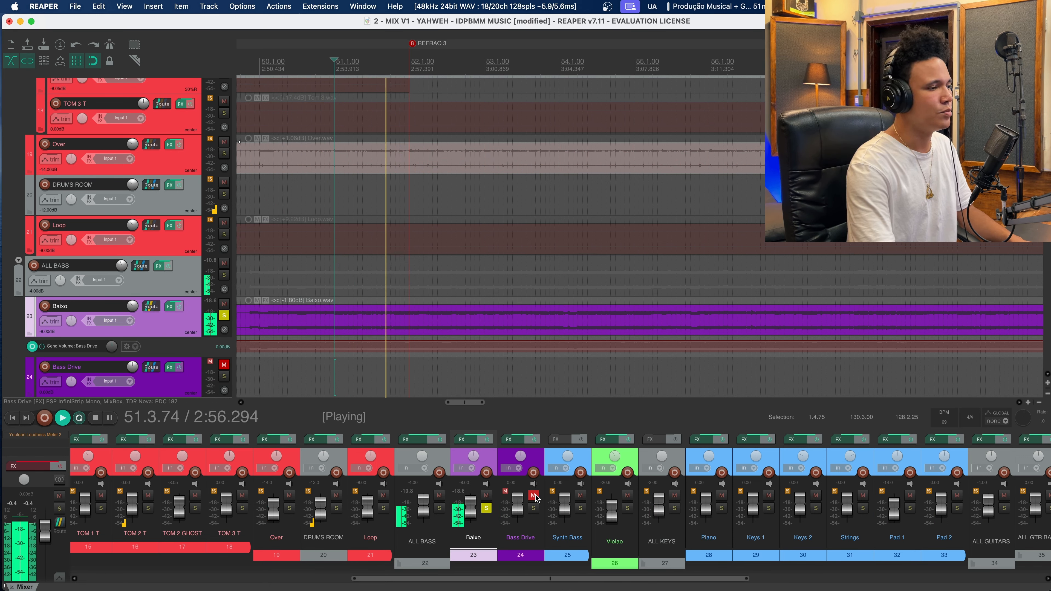
{"action": "key", "text": "space"}
{"action": "left_click", "coordinate": [486, 508]}
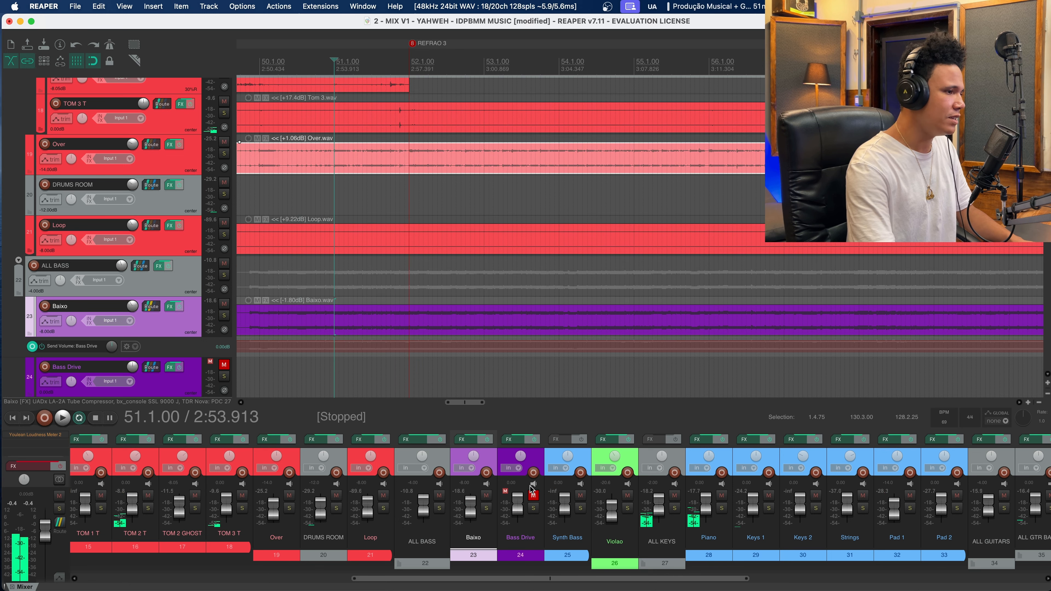
{"action": "left_click", "coordinate": [533, 496]}
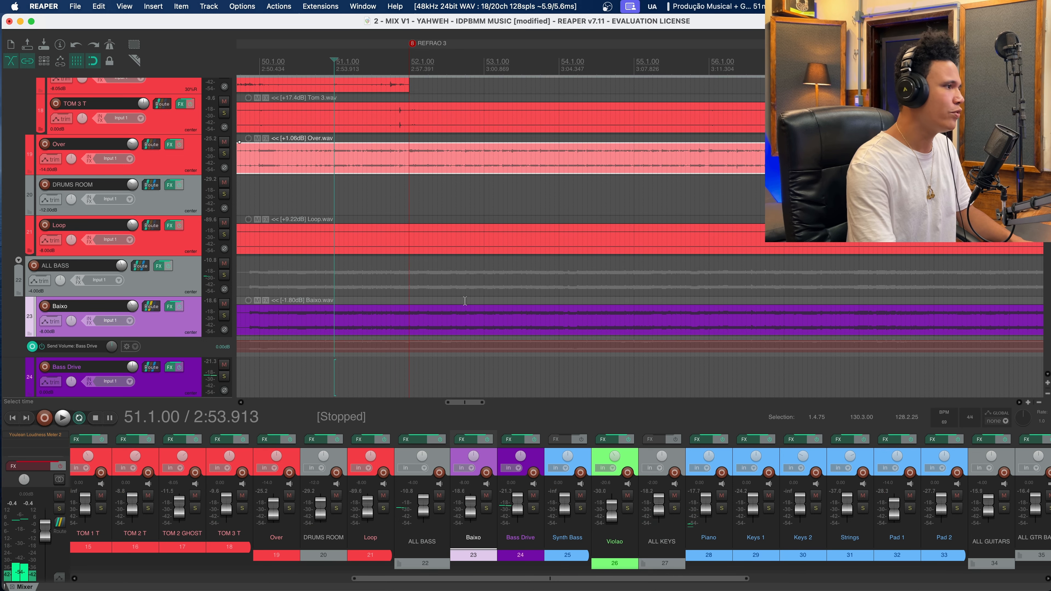
- Solo Baixo again and play from 51.1.00, comparing the bass with Bass Drive muted and unmuted
{"action": "scroll", "coordinate": [465, 301], "scroll_direction": "down", "scroll_amount": 4}
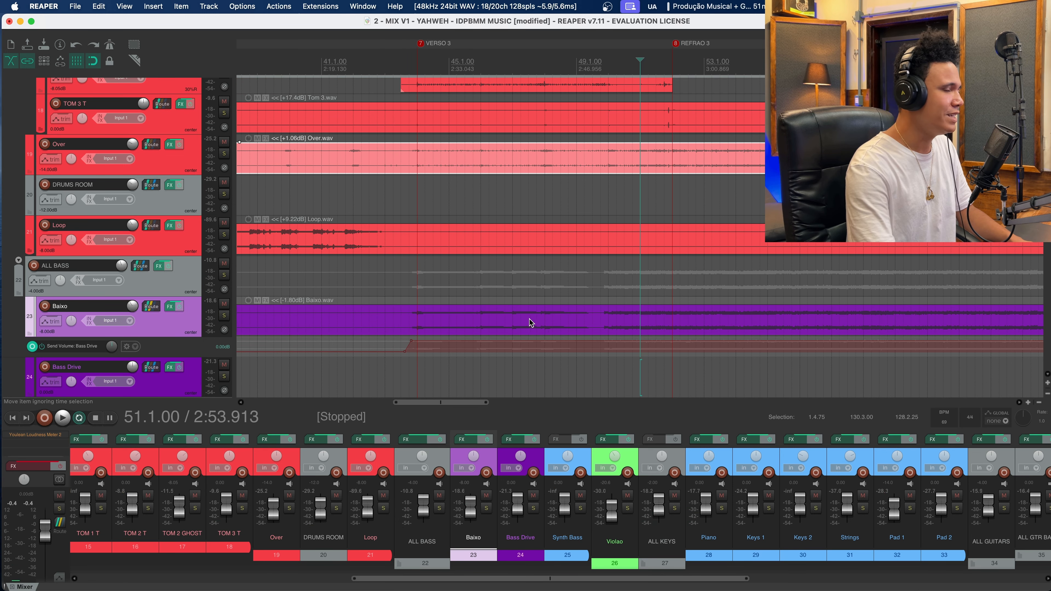
{"action": "scroll", "coordinate": [675, 322], "scroll_direction": "up", "scroll_amount": 2}
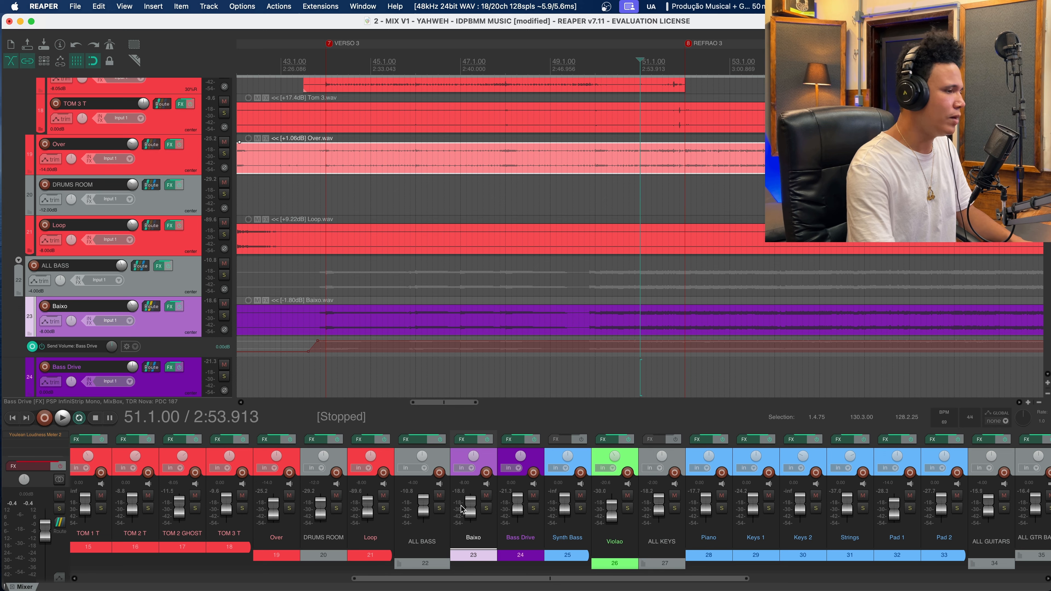
{"action": "left_click", "coordinate": [486, 508]}
{"action": "key", "text": "space"}
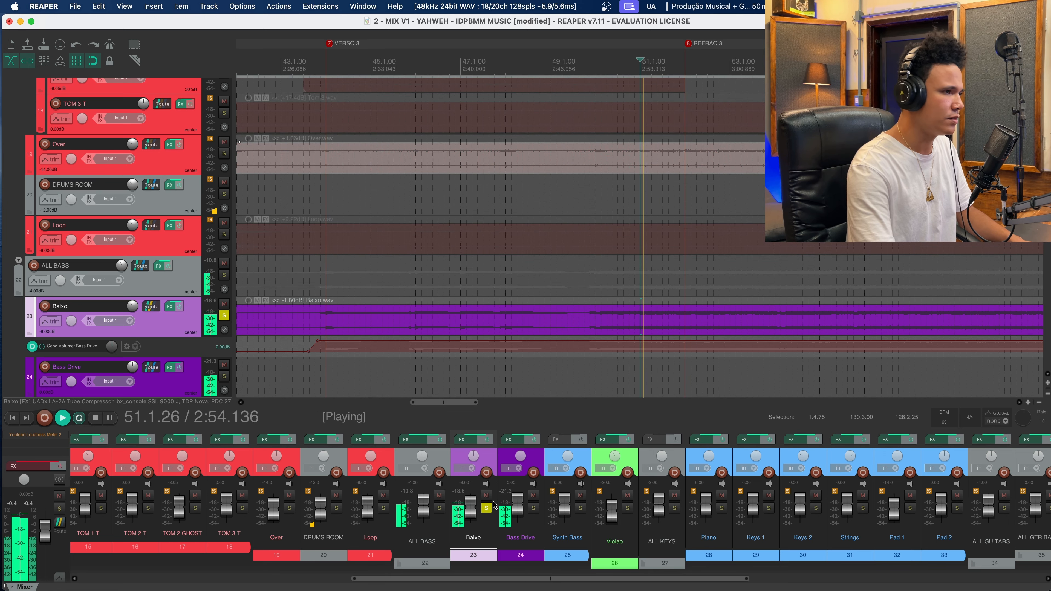
{"action": "left_click", "coordinate": [533, 496]}
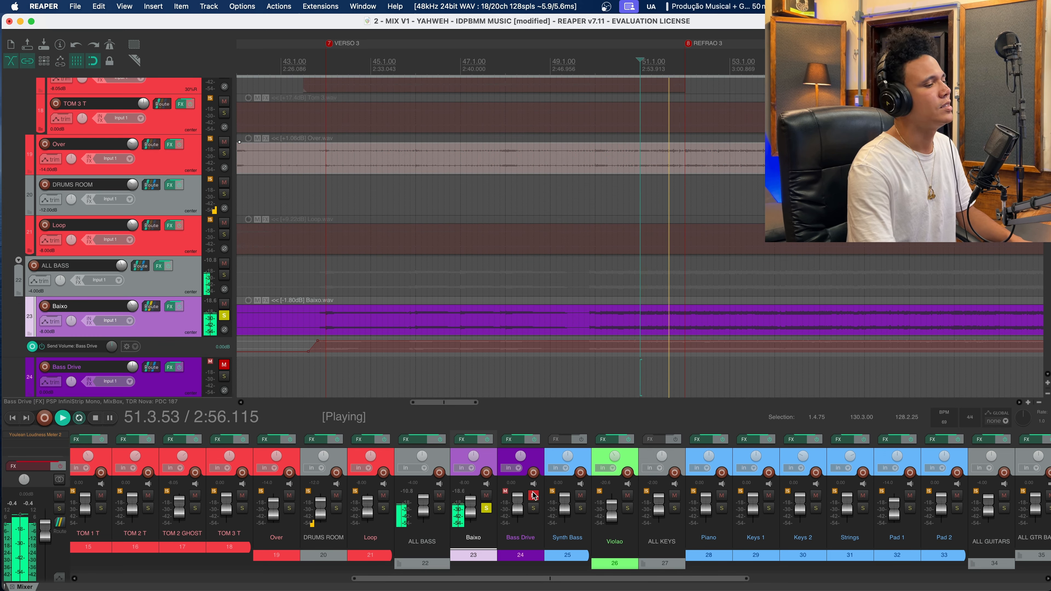
{"action": "left_click", "coordinate": [533, 496]}
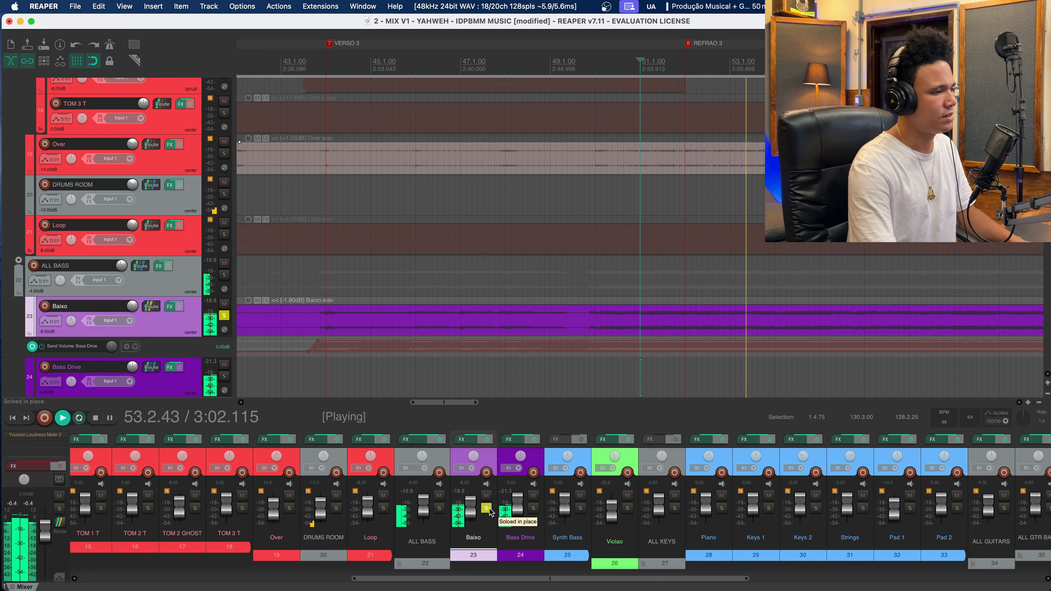
{"action": "key", "text": "space"}
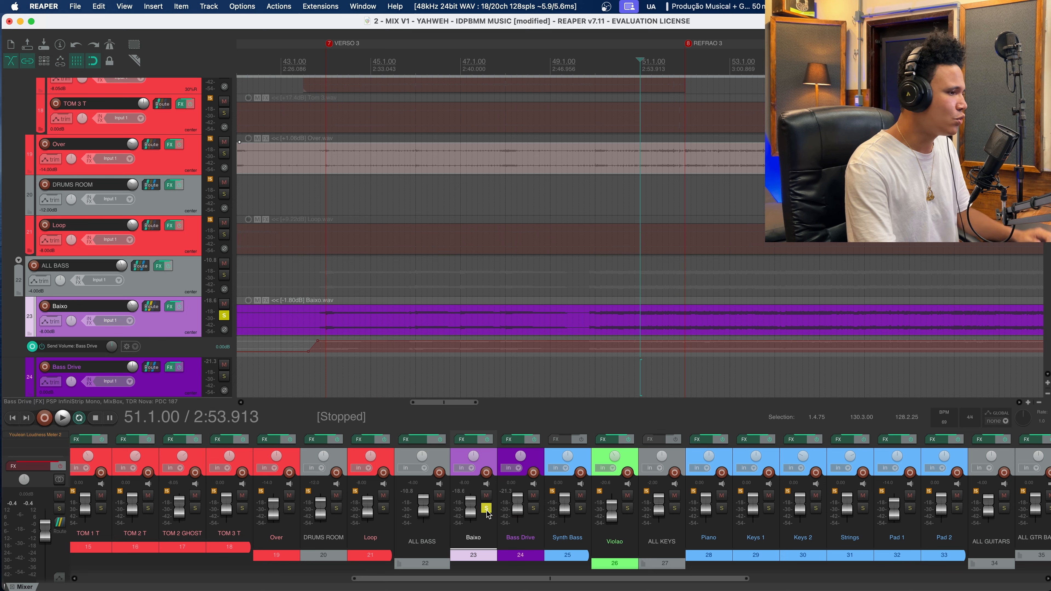
- Remove the solo from Baixo and audition the bass within the full mix from 51.1.00
{"action": "left_click", "coordinate": [487, 508]}
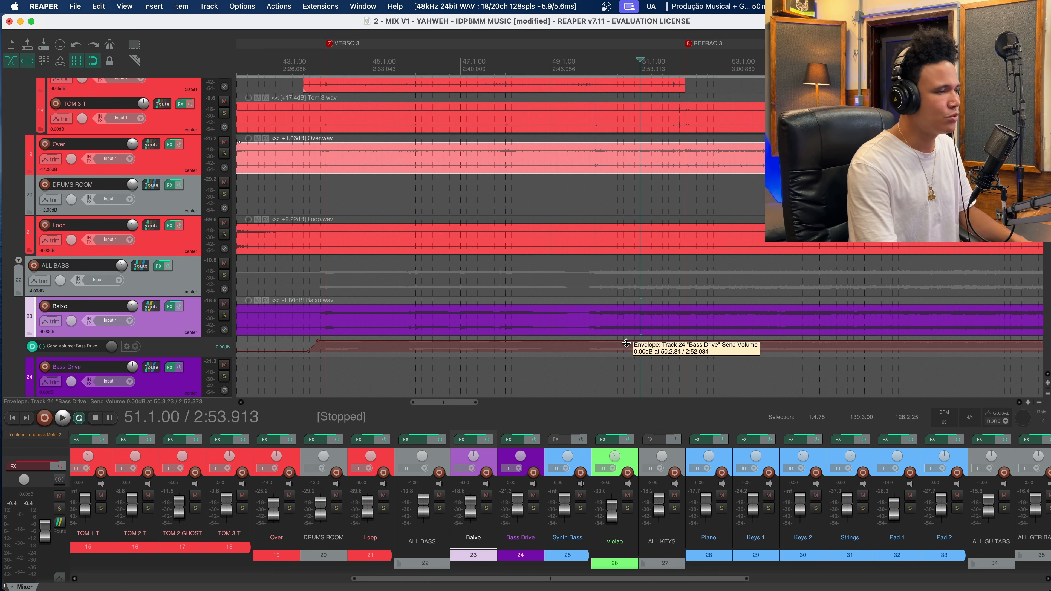
{"action": "key", "text": "space"}
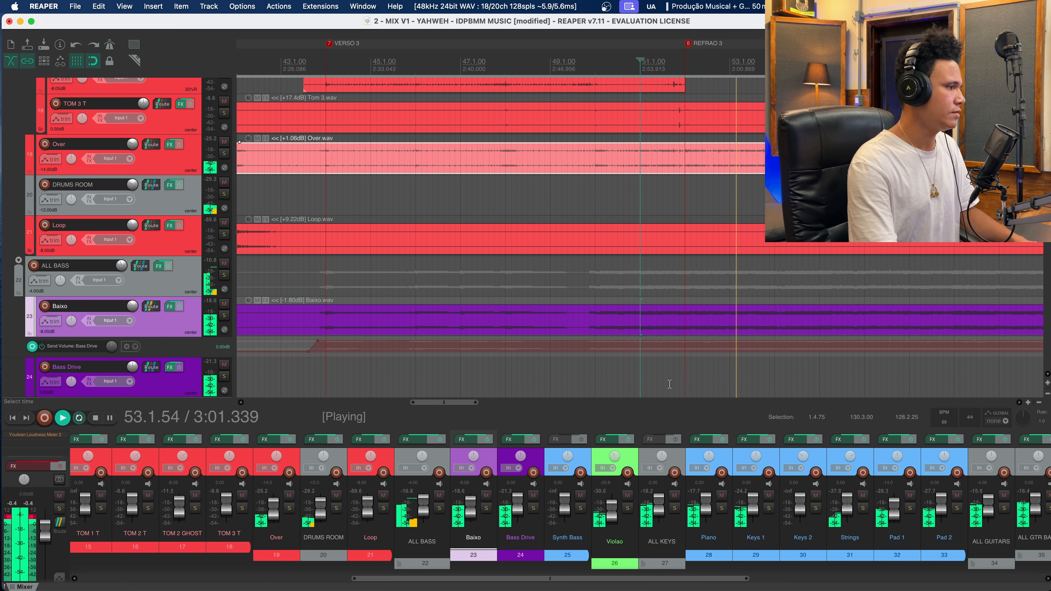
{"action": "key", "text": "space"}
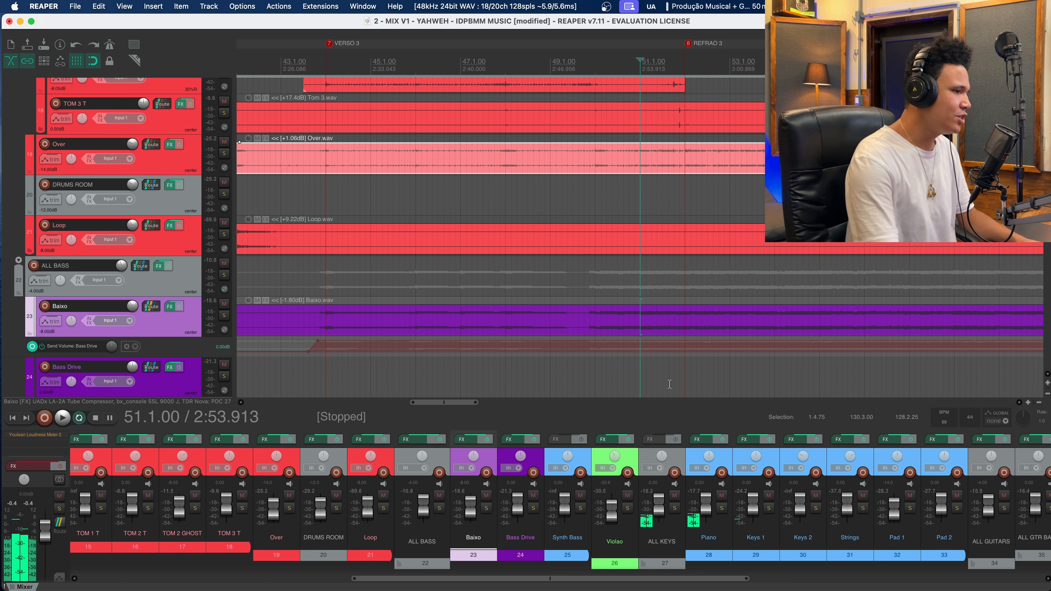
- Audition ALL BASS and ALL DRUMS together in solo from 51.1.00, and clear both solos
{"action": "left_click", "coordinate": [439, 508]}
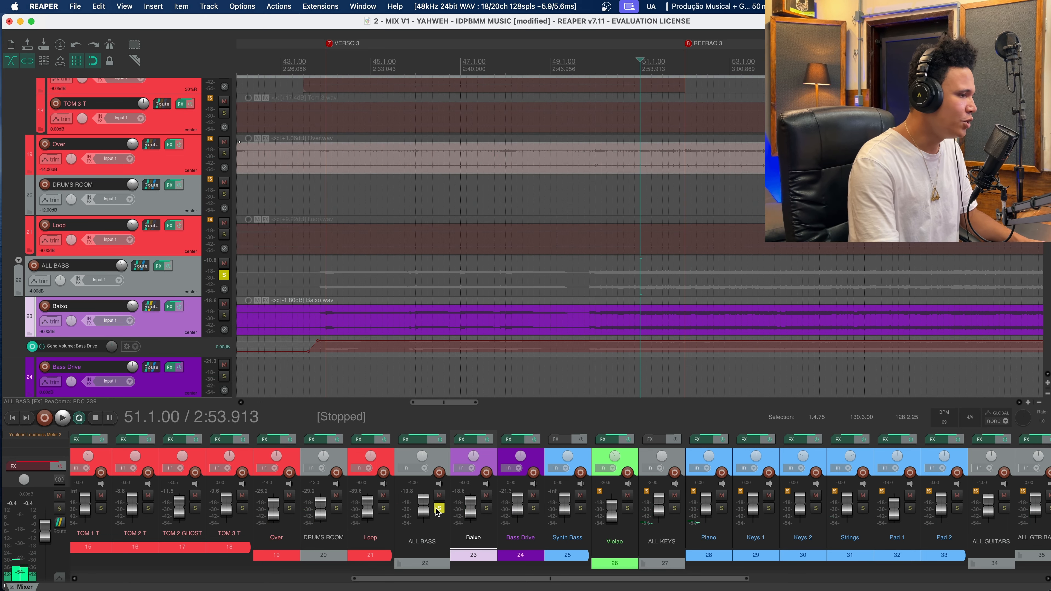
{"action": "left_click_drag", "start_coordinate": [584, 579], "coordinate": [378, 578]}
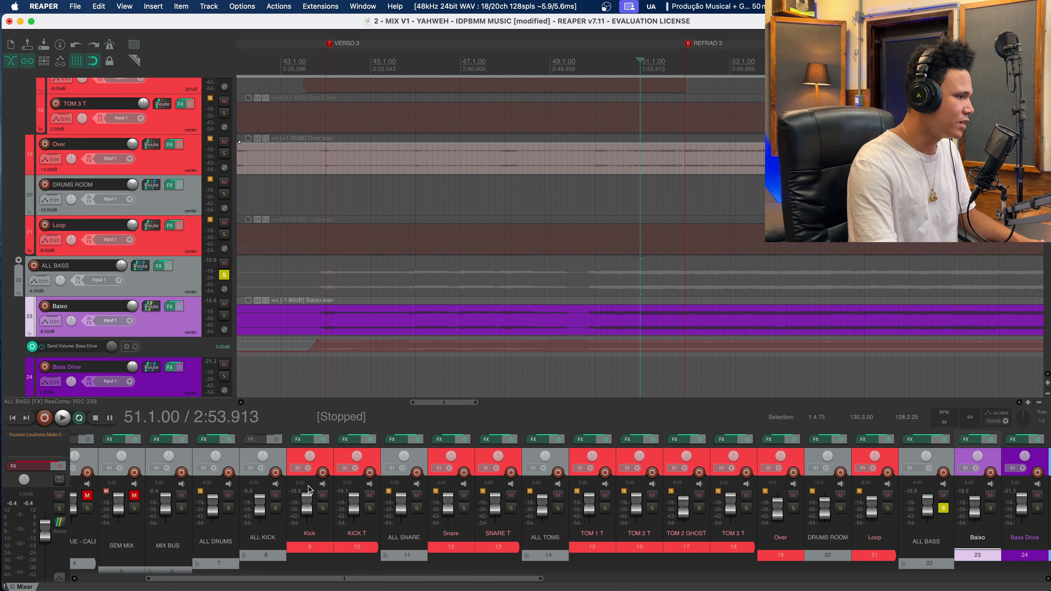
{"action": "left_click", "coordinate": [228, 508]}
{"action": "key", "text": "space"}
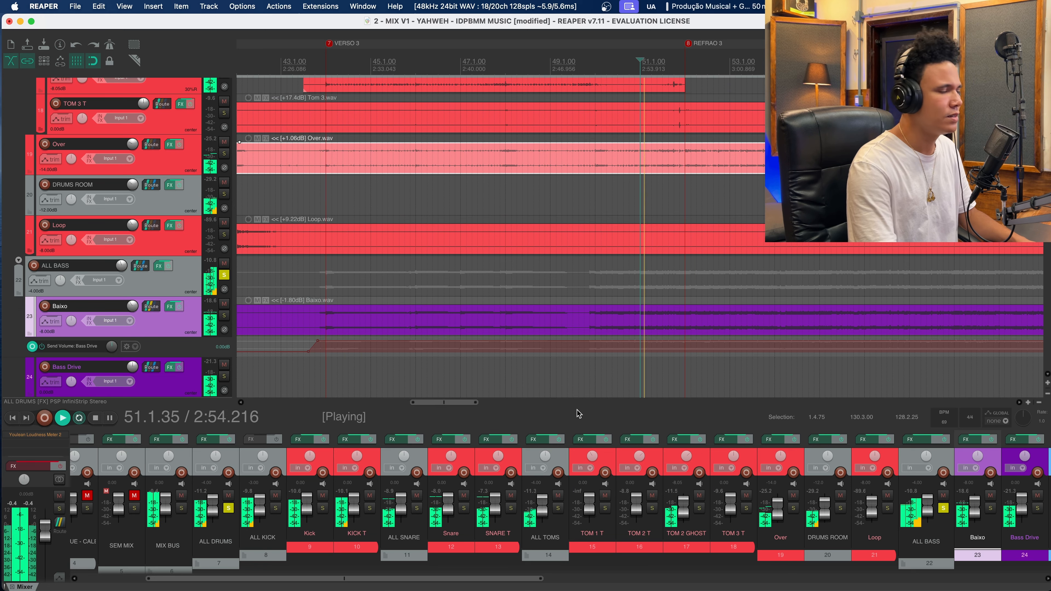
{"action": "key", "text": "space"}
{"action": "left_click", "coordinate": [228, 508]}
{"action": "left_click_drag", "start_coordinate": [299, 578], "coordinate": [465, 579]}
{"action": "left_click", "coordinate": [535, 508]}
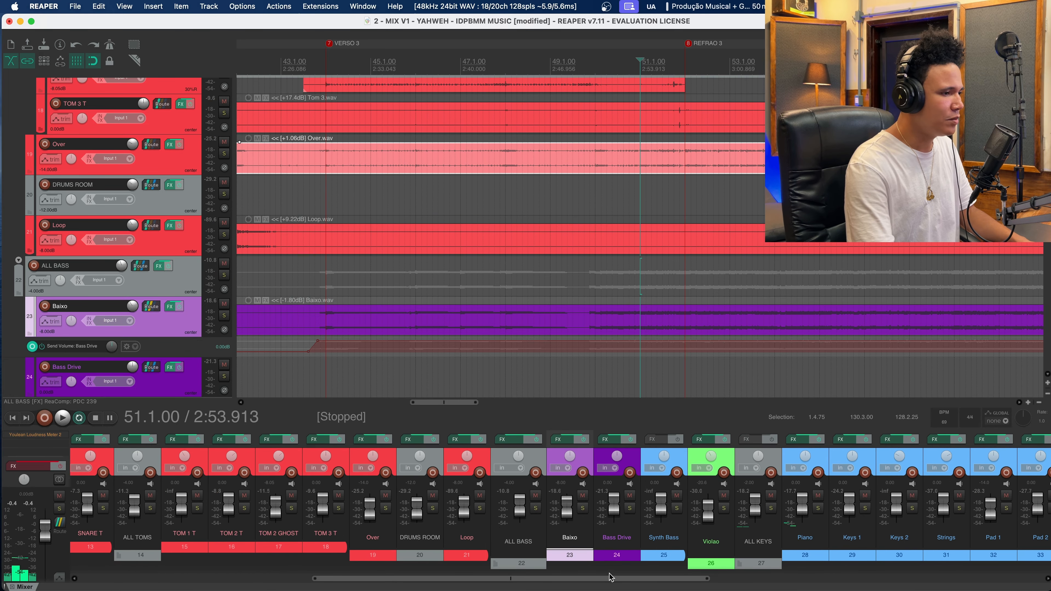
- Select the Synth Bass track and place the edit cursor at 73.4.50, just before its interlude part begins
{"action": "left_click_drag", "start_coordinate": [611, 578], "coordinate": [653, 578]}
{"action": "left_click", "coordinate": [577, 462]}
{"action": "scroll", "coordinate": [720, 321], "scroll_direction": "down", "scroll_amount": 5}
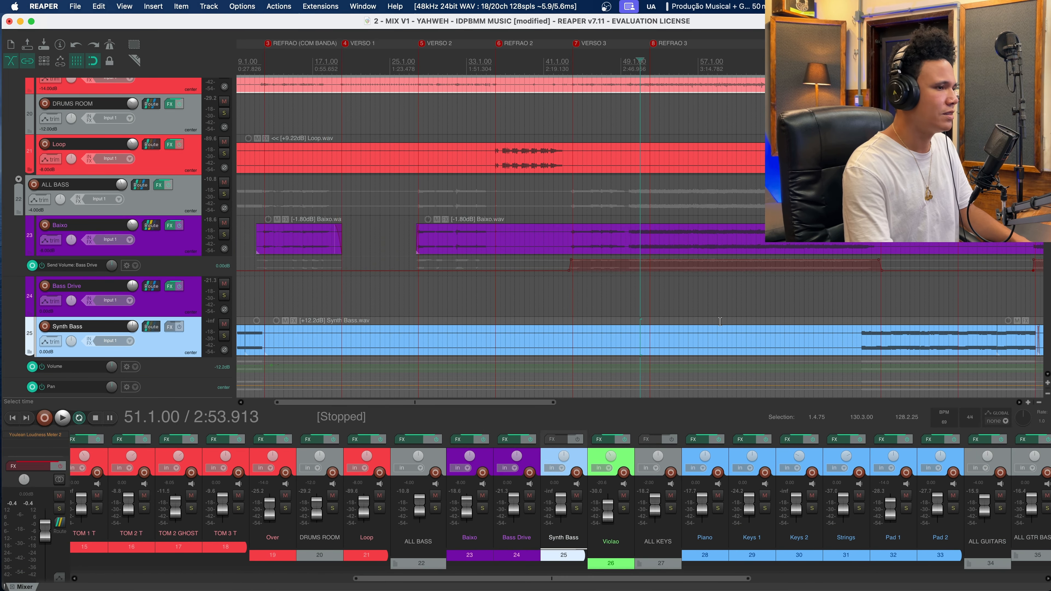
{"action": "scroll", "coordinate": [720, 321], "scroll_direction": "down", "scroll_amount": 3}
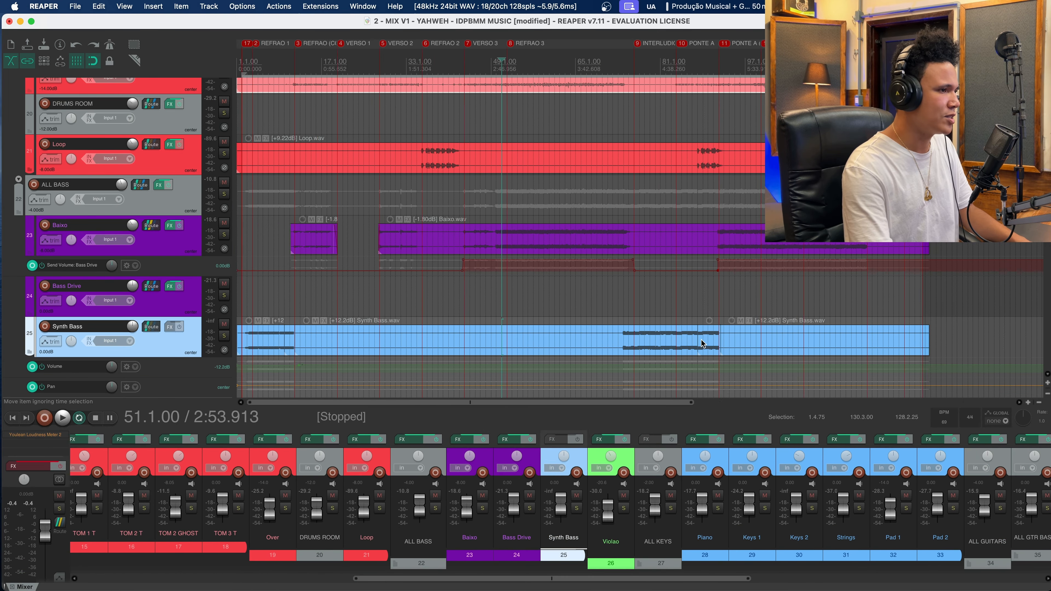
{"action": "left_click", "coordinate": [596, 340]}
{"action": "scroll", "coordinate": [596, 340], "scroll_direction": "up", "scroll_amount": 8}
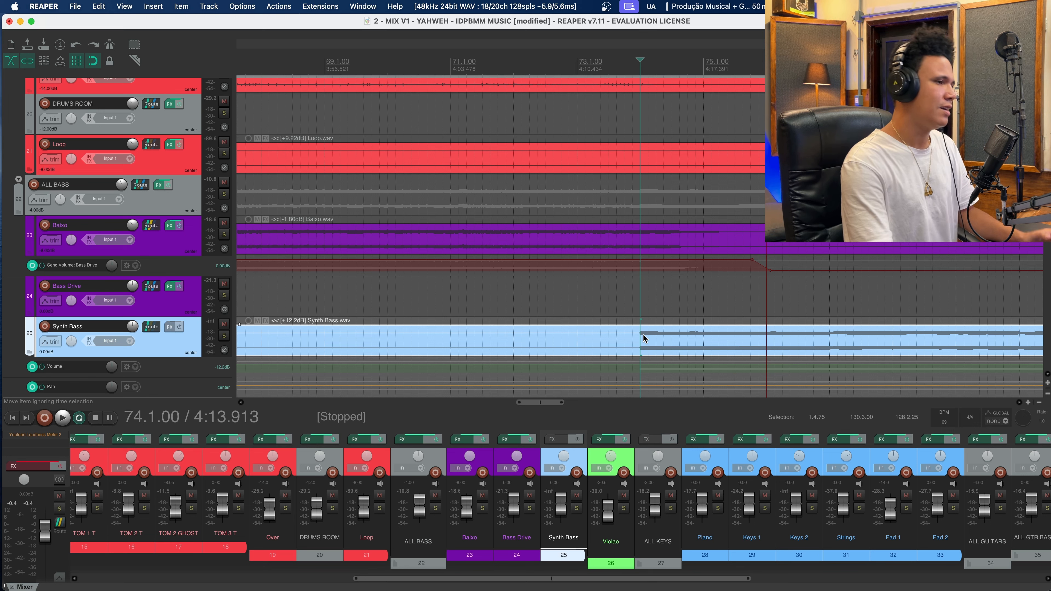
{"action": "left_click", "coordinate": [634, 341]}
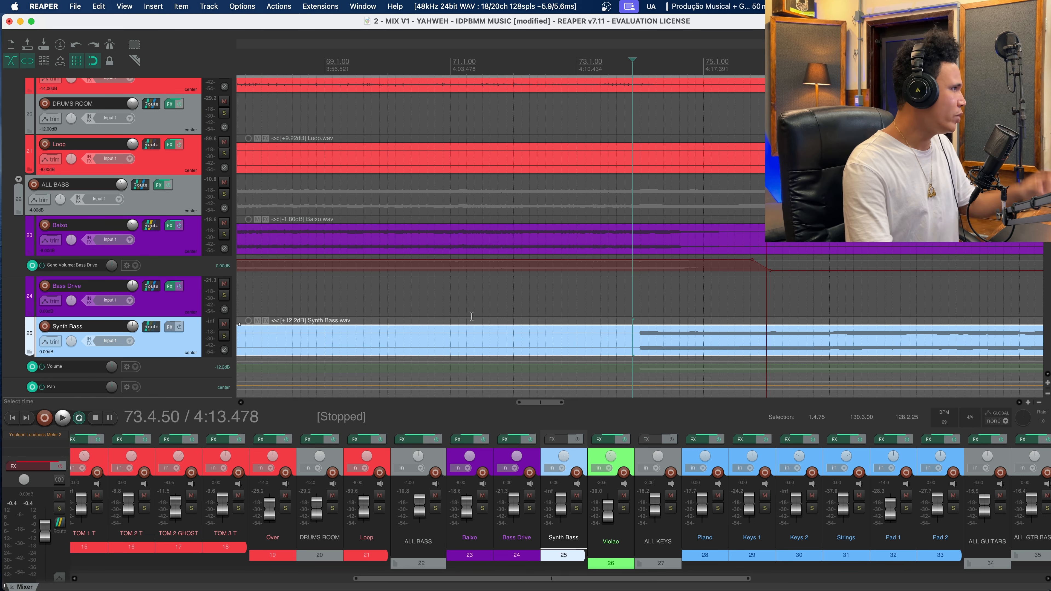
- Play the mix from 73.4.50, briefly solo Synth Bass, and clear its solo to compare it in context
{"action": "left_click", "coordinate": [185, 195]}
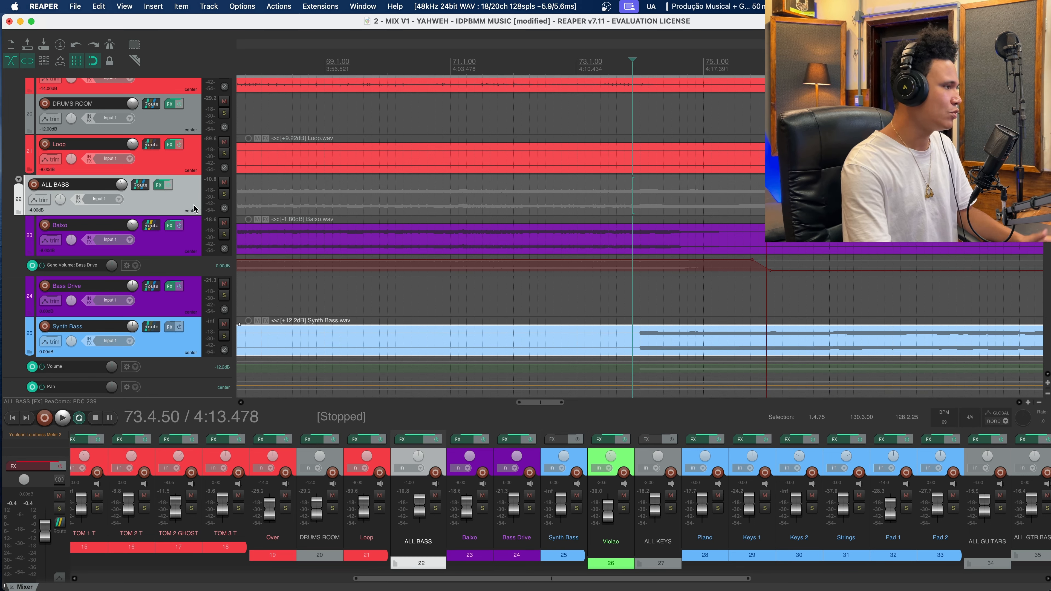
{"action": "key", "text": "space"}
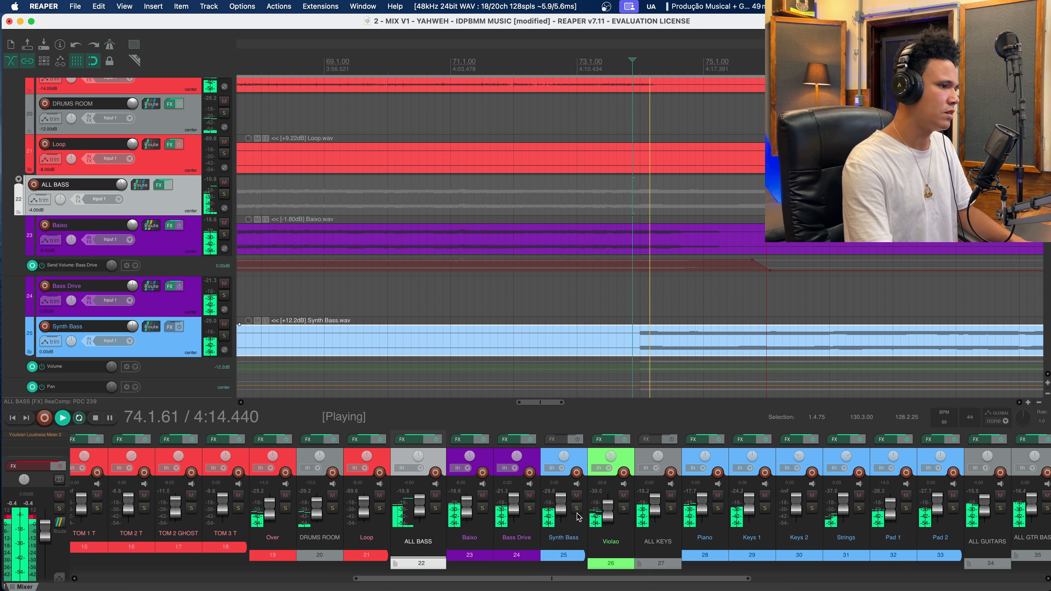
{"action": "left_click", "coordinate": [576, 508]}
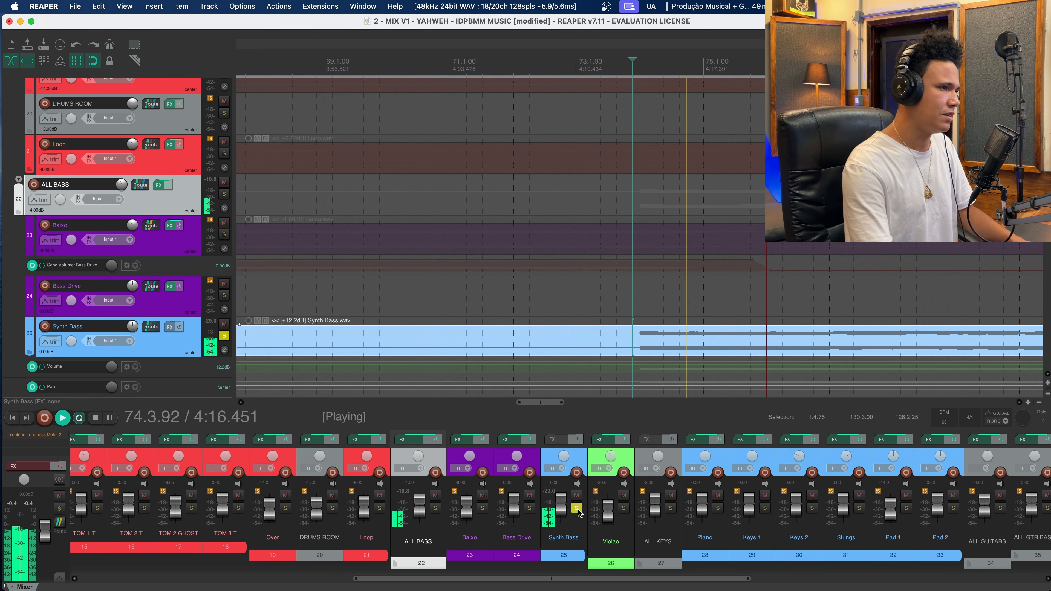
{"action": "left_click", "coordinate": [577, 509]}
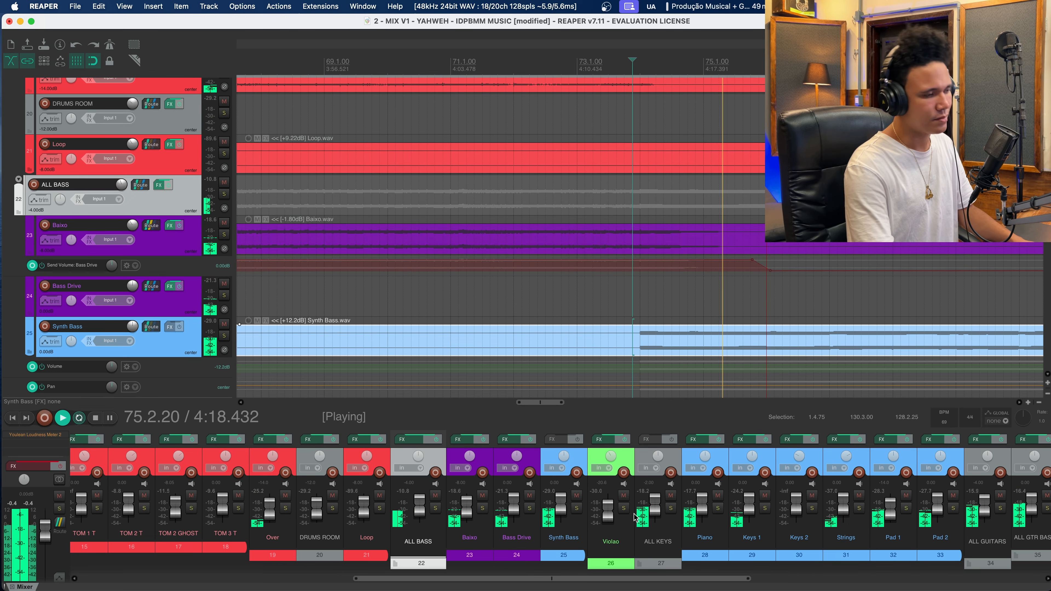
- Select the Violao track, bring the whole song into view, and place the edit cursor at 49.1.00
{"action": "left_click", "coordinate": [630, 464]}
{"action": "scroll", "coordinate": [683, 343], "scroll_direction": "down", "scroll_amount": 5}
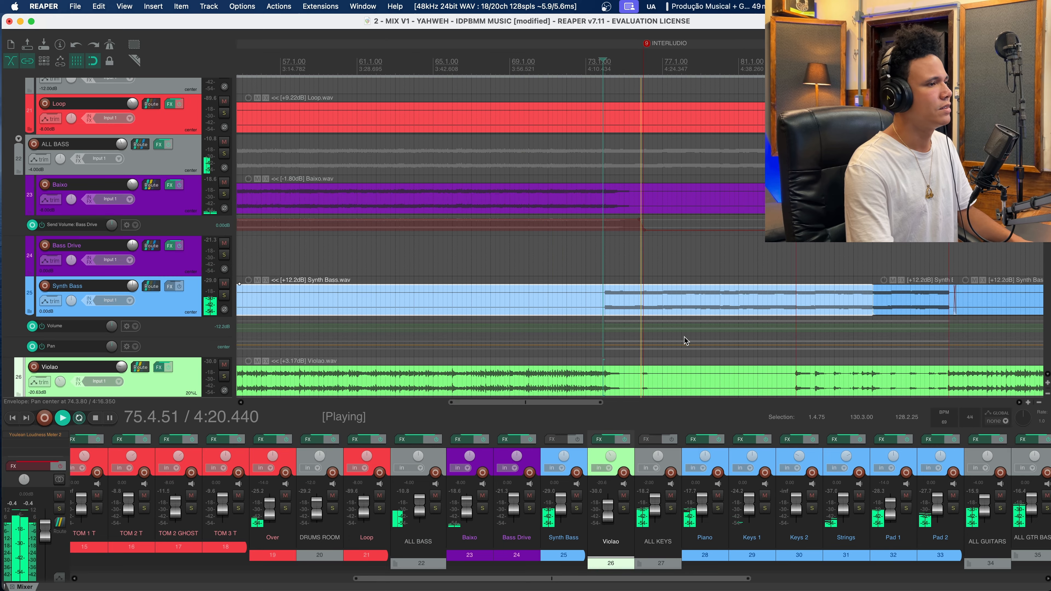
{"action": "scroll", "coordinate": [699, 310], "scroll_direction": "down", "scroll_amount": 5}
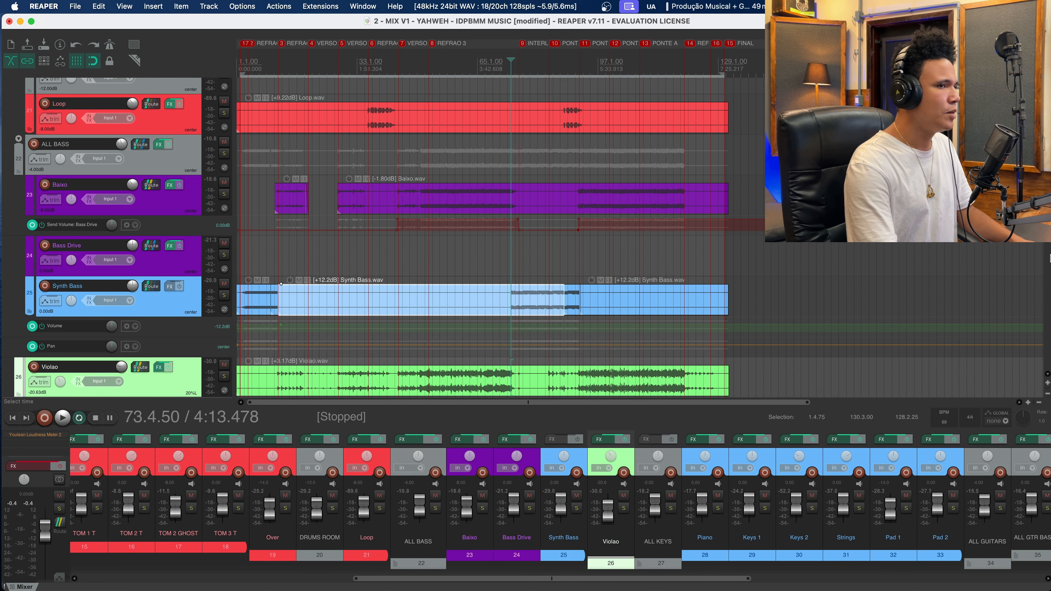
{"action": "scroll", "coordinate": [400, 205], "scroll_direction": "down", "scroll_amount": 3}
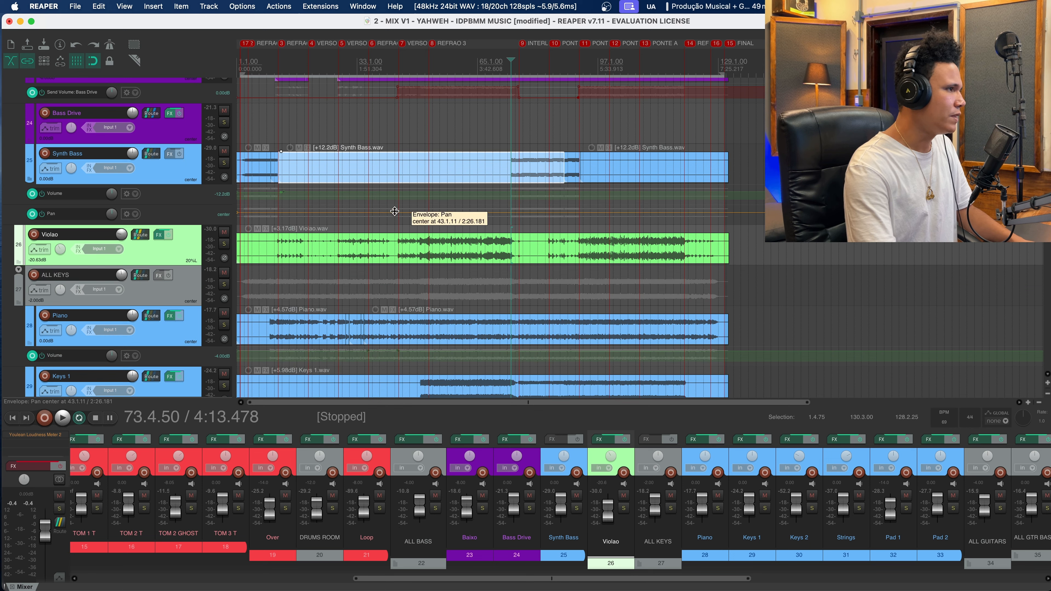
{"action": "left_click", "coordinate": [401, 202]}
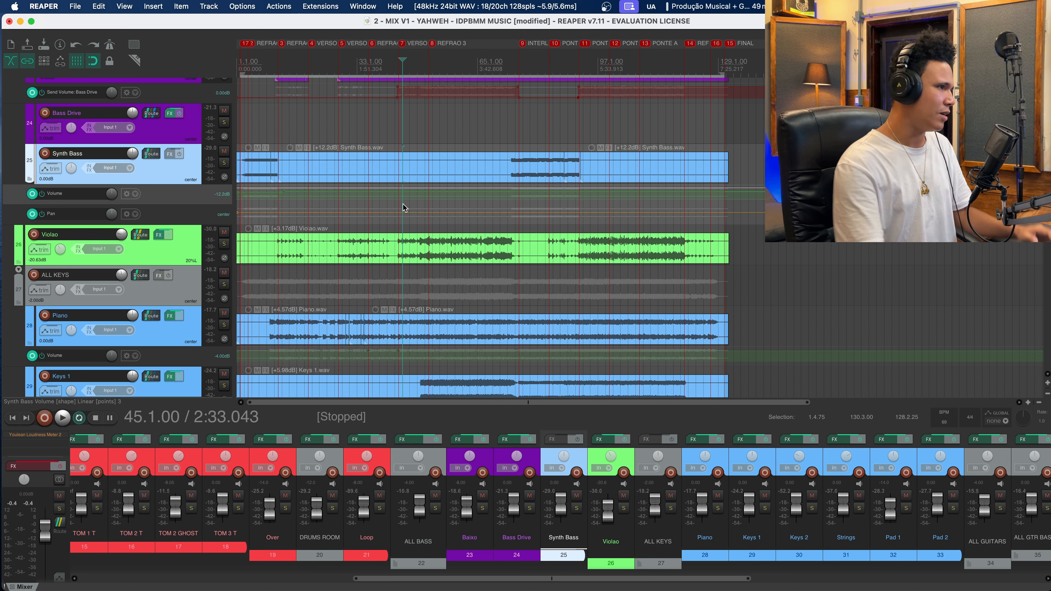
{"action": "left_click", "coordinate": [416, 210]}
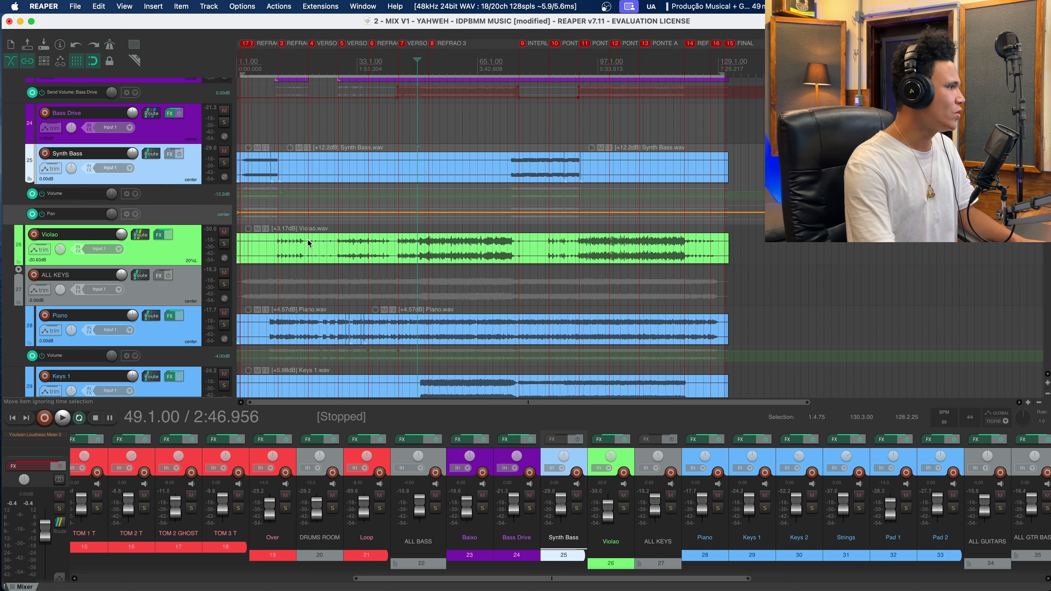
- Audition the Violao track in solo from 49.1.00 and remove the solo to hear it within the full mix
{"action": "left_click", "coordinate": [224, 243]}
{"action": "key", "text": "space"}
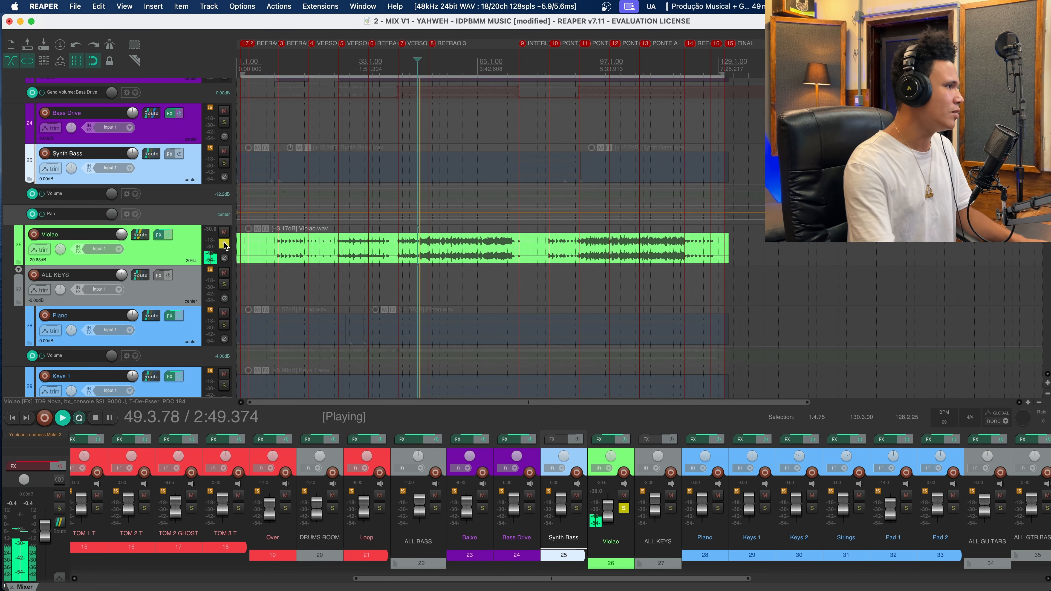
{"action": "left_click", "coordinate": [224, 244]}
- Solo the ALL KEYS folder during playback and look through its piano, keys, strings and pad tracks
{"action": "scroll", "coordinate": [223, 240], "scroll_direction": "down", "scroll_amount": 3}
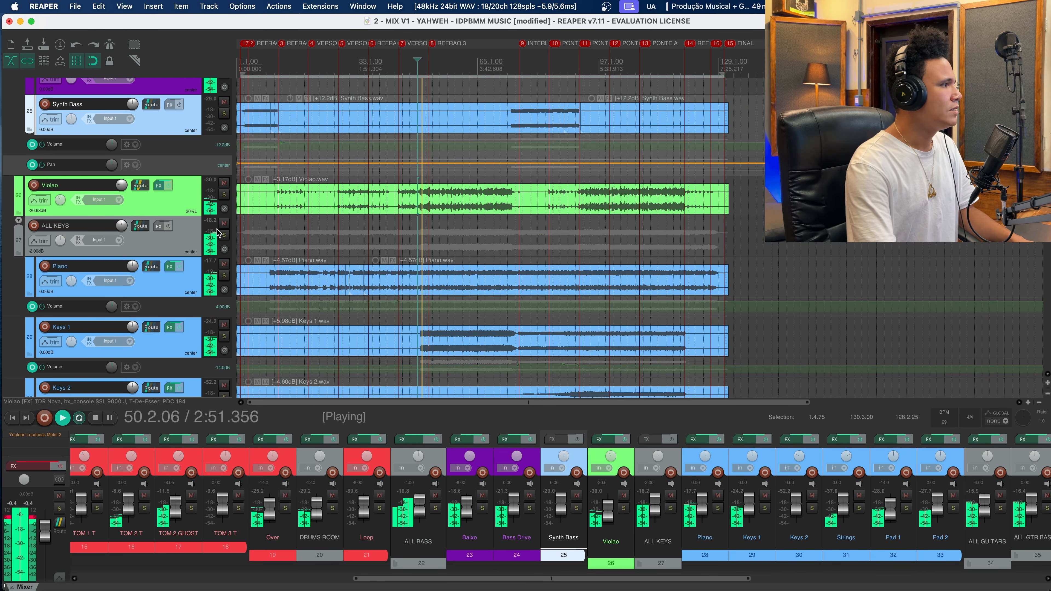
{"action": "left_click", "coordinate": [223, 235]}
{"action": "scroll", "coordinate": [203, 238], "scroll_direction": "down", "scroll_amount": 8}
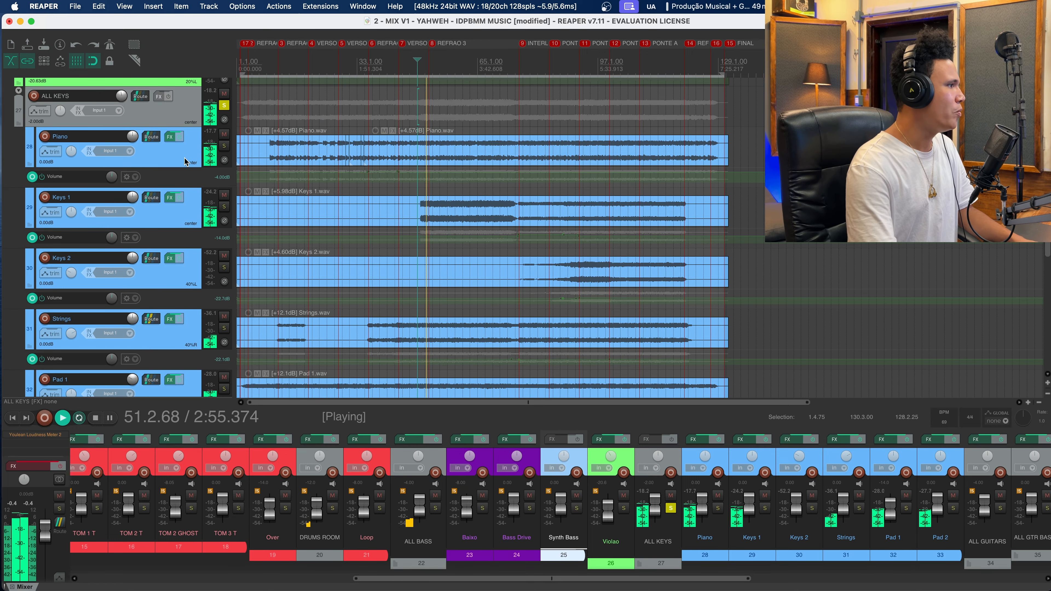
{"action": "scroll", "coordinate": [185, 161], "scroll_direction": "down", "scroll_amount": 8}
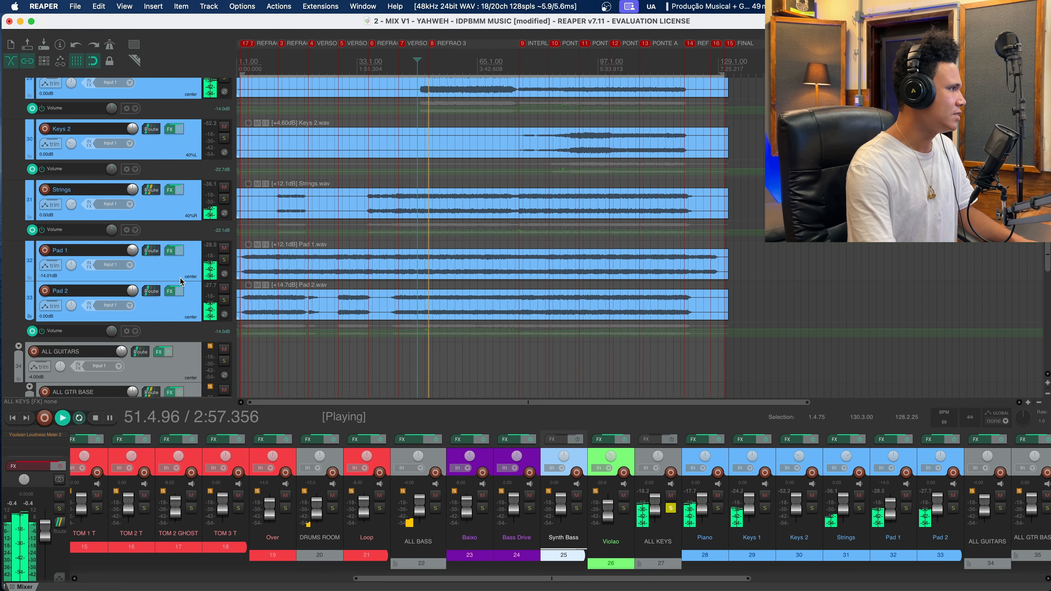
{"action": "scroll", "coordinate": [182, 281], "scroll_direction": "up", "scroll_amount": 6}
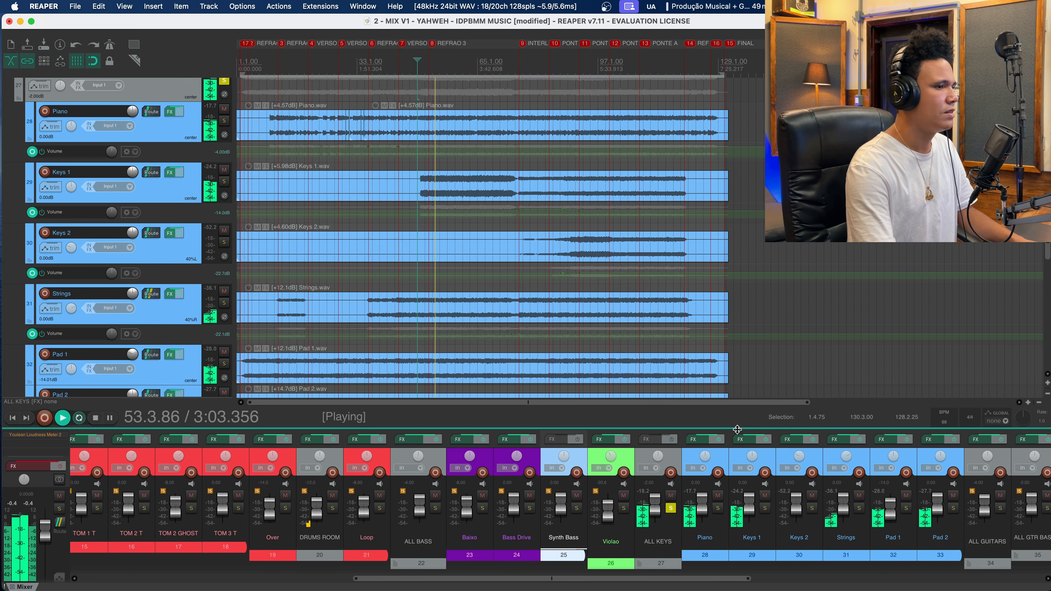
- Enlarge the mixer to show the plugin inserts, stop playback, and solo and select the Piano track
{"action": "left_click_drag", "start_coordinate": [735, 430], "coordinate": [737, 360]}
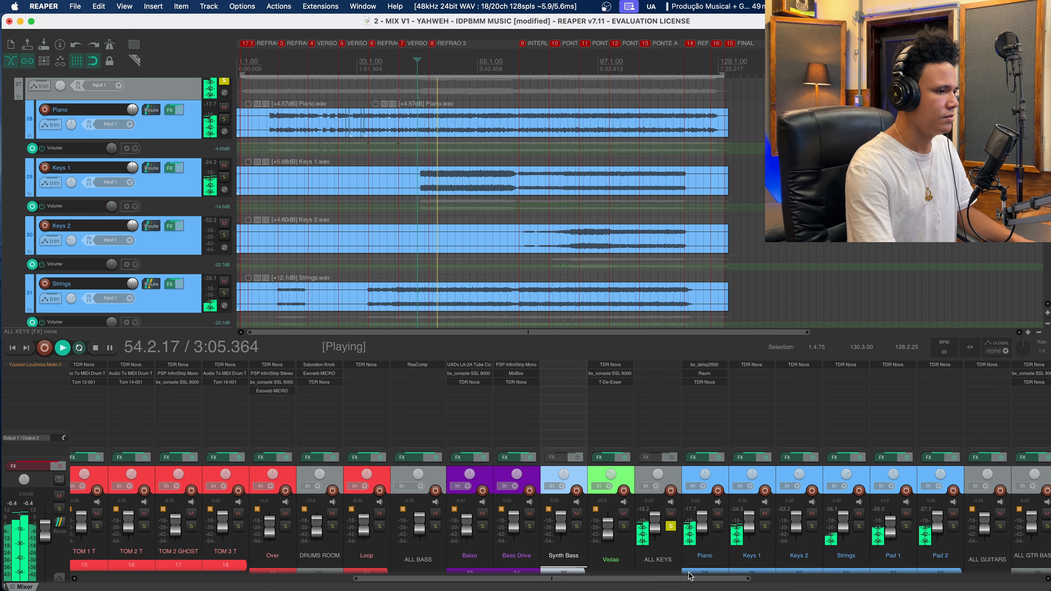
{"action": "scroll", "coordinate": [679, 528], "scroll_direction": "right", "scroll_amount": 6}
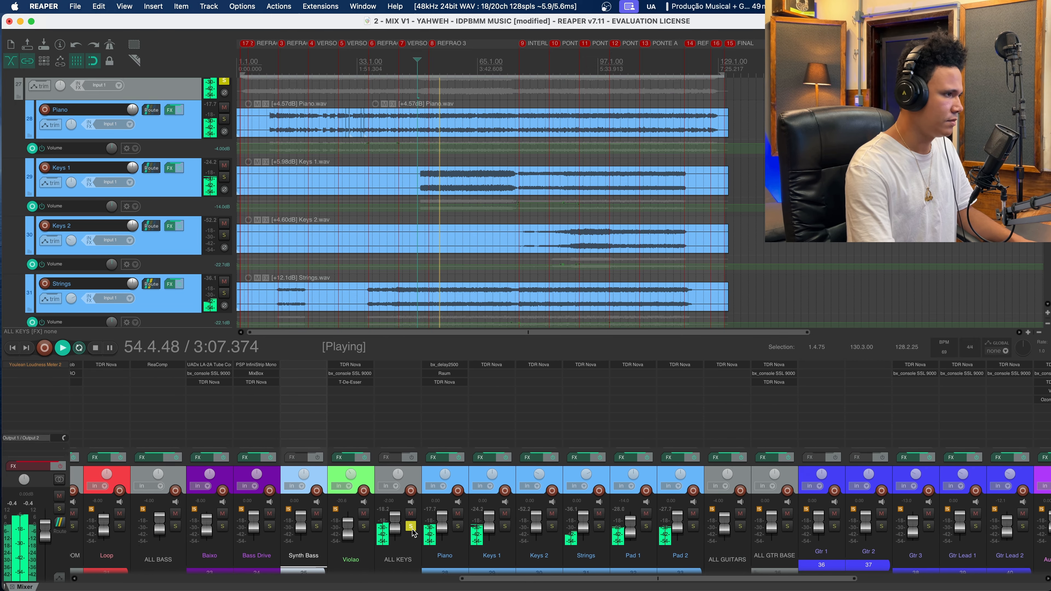
{"action": "key", "text": "space"}
{"action": "left_click", "coordinate": [457, 526]}
{"action": "left_click", "coordinate": [459, 477]}
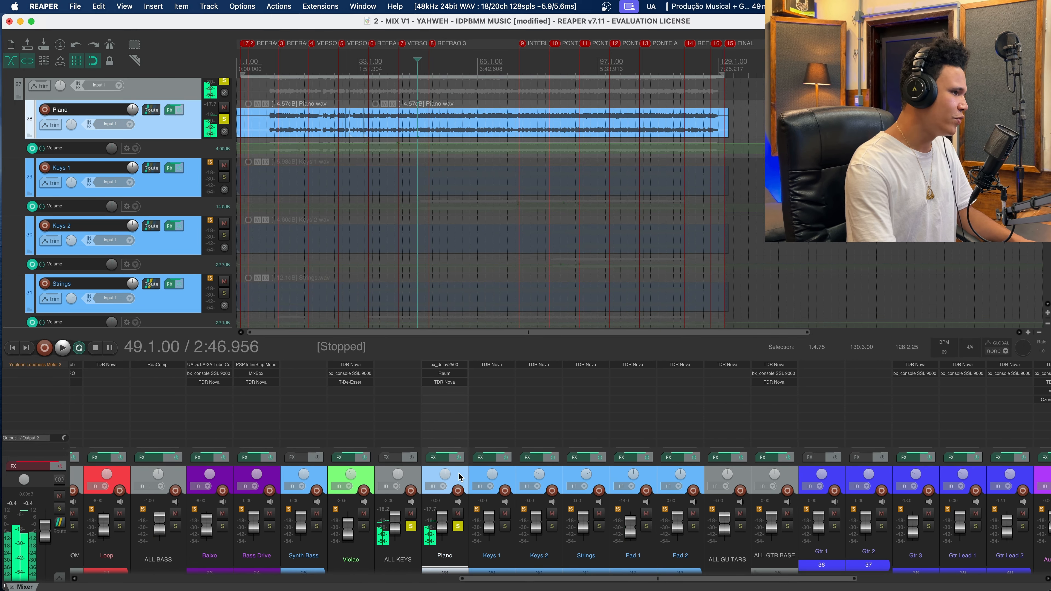
- Open bx_delay 2500 on the Piano track, reposition its window, review its delay settings, and close it
{"action": "left_click", "coordinate": [451, 365]}
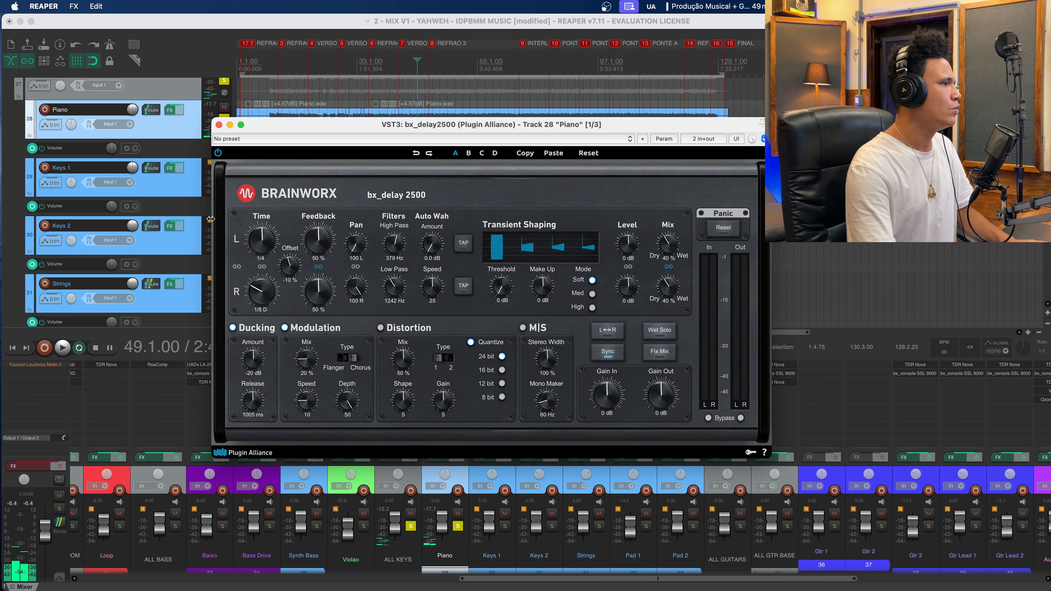
{"action": "left_click_drag", "start_coordinate": [414, 128], "coordinate": [388, 80]}
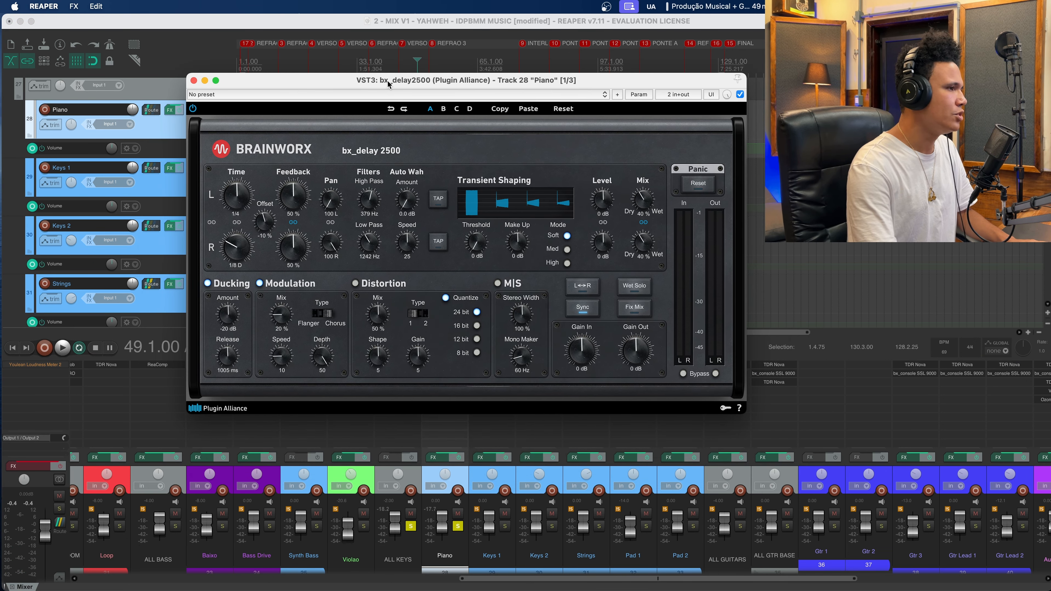
{"action": "left_click", "coordinate": [193, 81]}
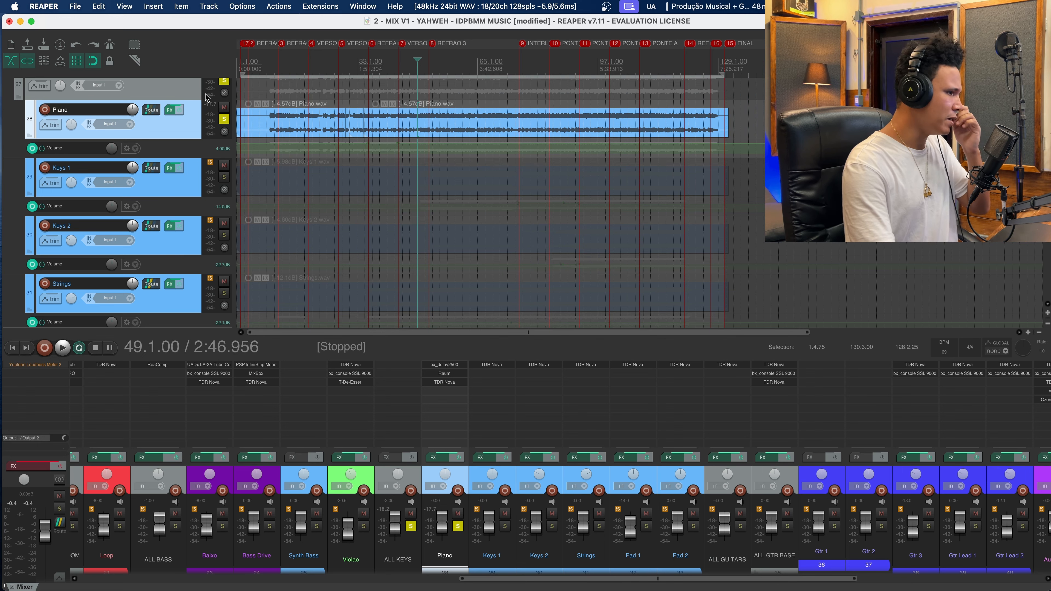
{"action": "left_click", "coordinate": [443, 365]}
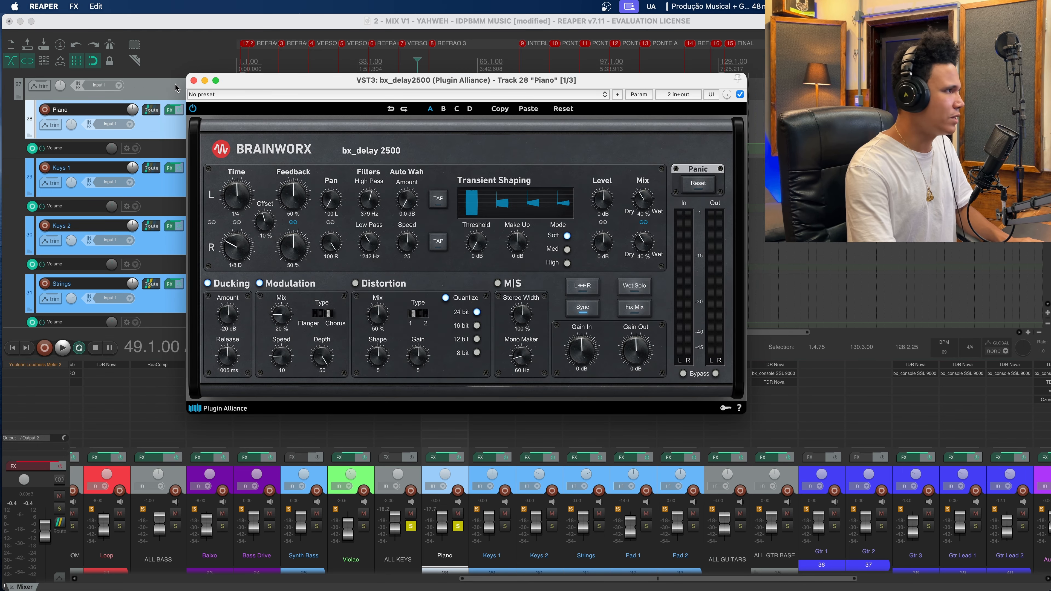
{"action": "left_click", "coordinate": [193, 81]}
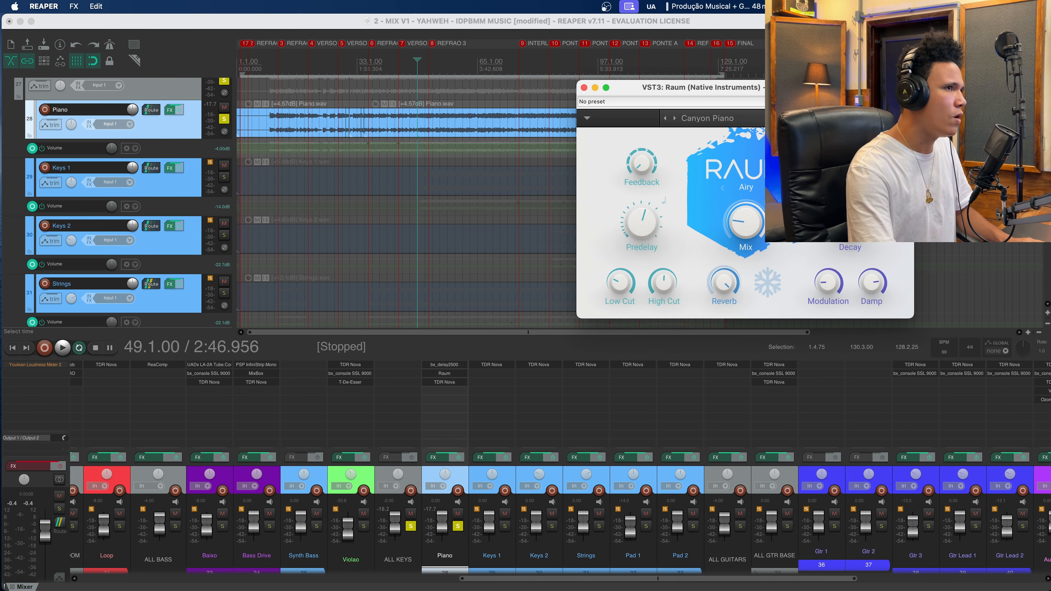
- Review the settings of the Raum reverb and the TDR Nova EQ on the Piano track, closing both plugin windows
{"action": "left_click_drag", "start_coordinate": [658, 88], "coordinate": [405, 95]}
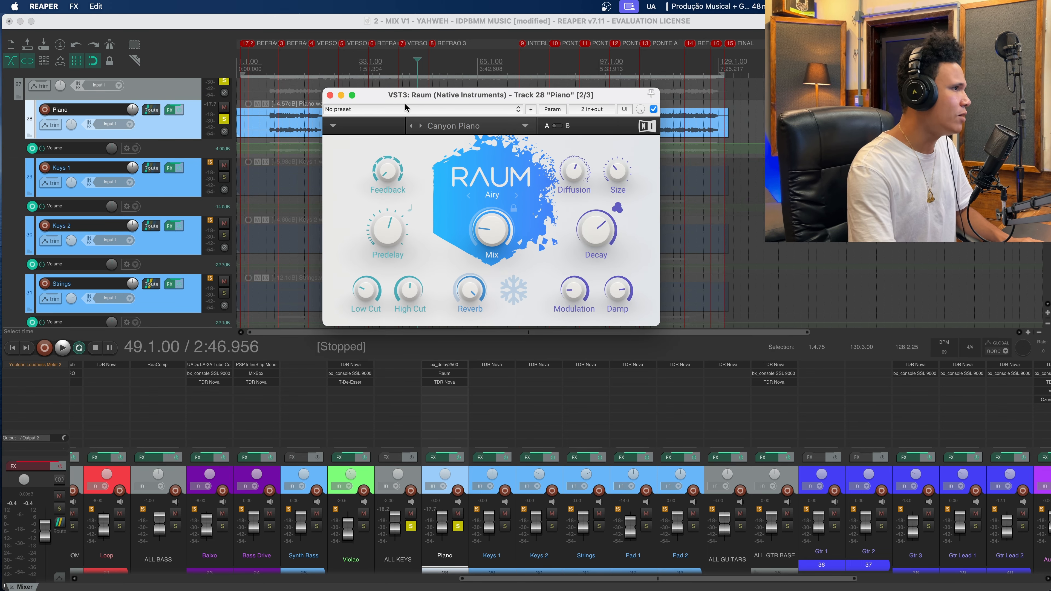
{"action": "left_click", "coordinate": [330, 96]}
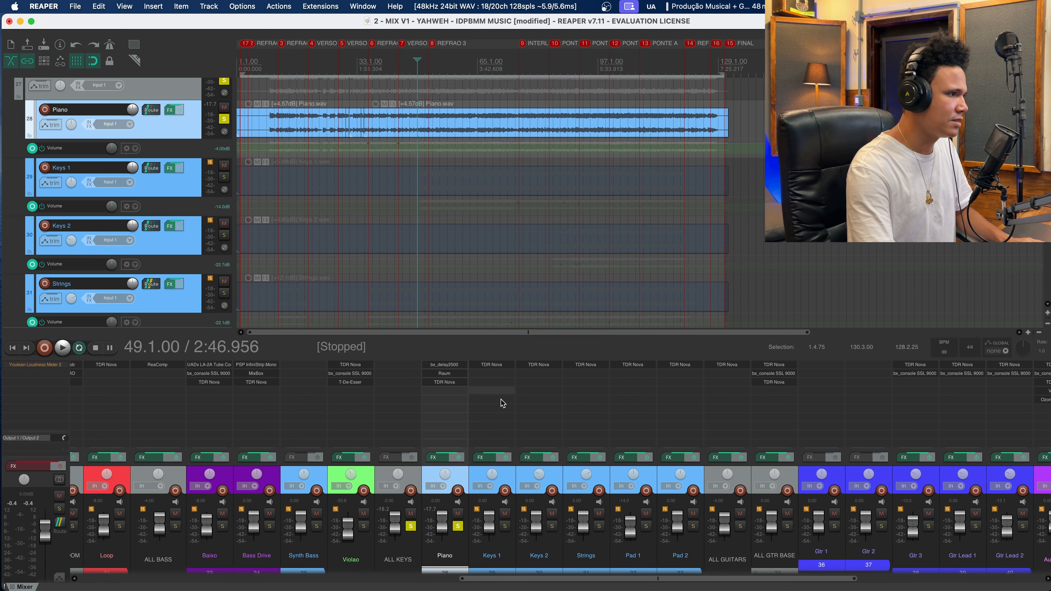
{"action": "left_click", "coordinate": [445, 384]}
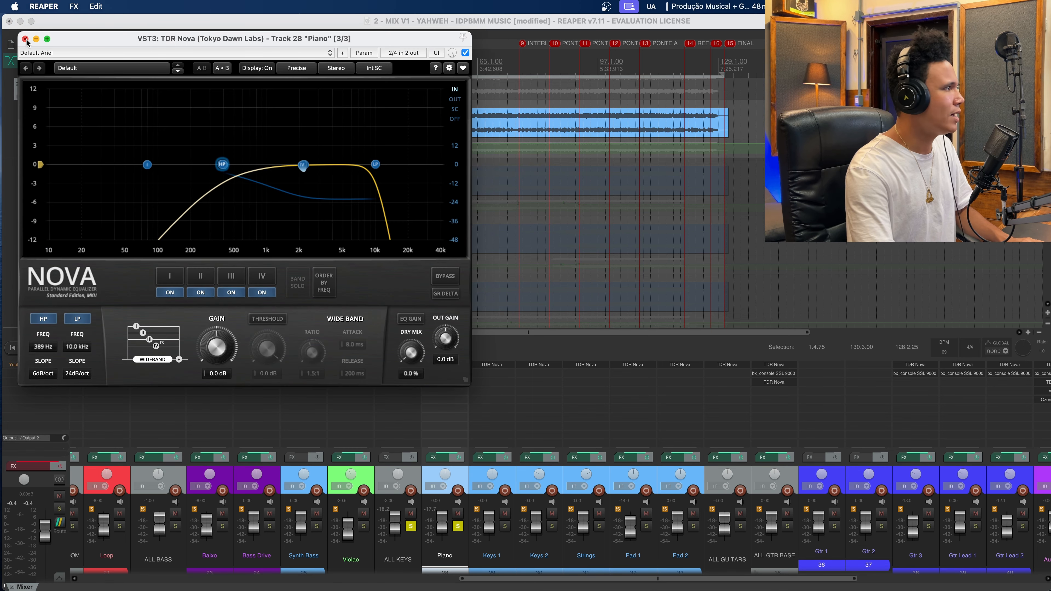
{"action": "left_click", "coordinate": [25, 39]}
- Audition the soloed Piano track from 49.1.00 and reopen its bx_delay 2500 plugin
{"action": "key", "text": "space"}
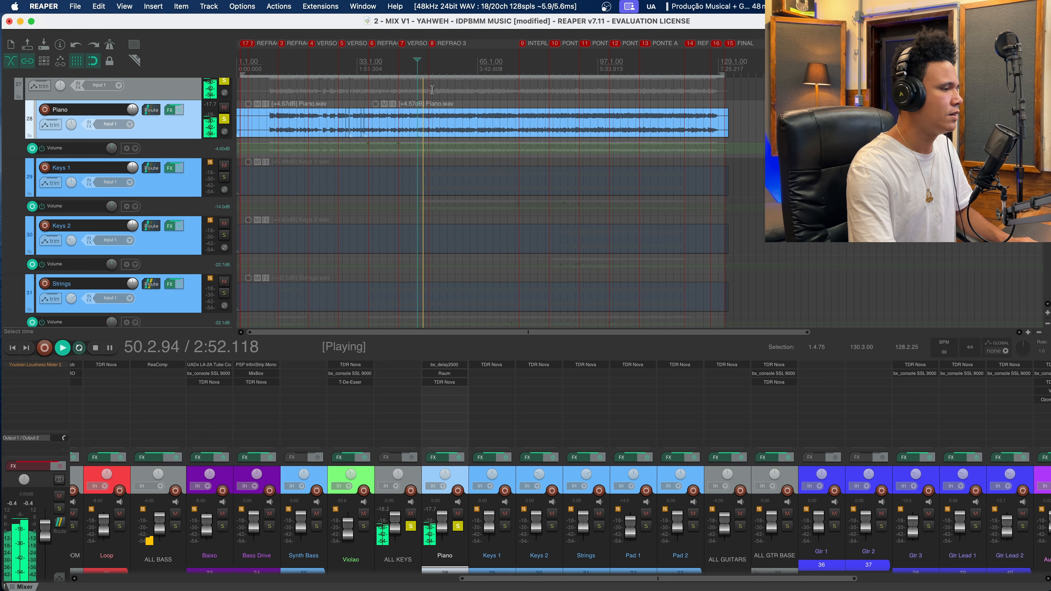
{"action": "left_click", "coordinate": [444, 365]}
{"action": "key", "text": "space"}
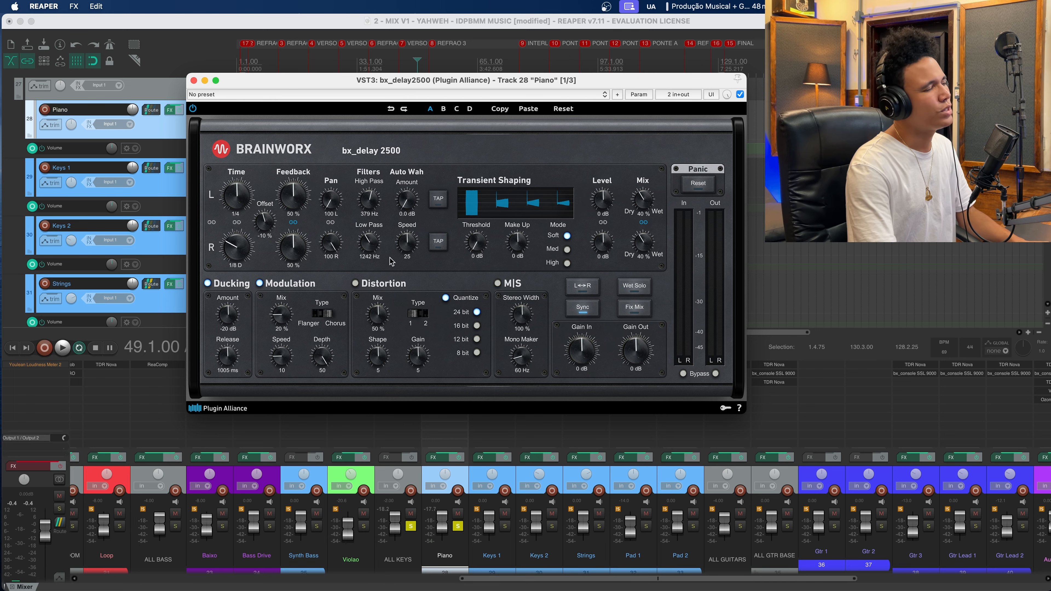
- Close the Piano's bx_delay 2500 window and clear the solo so the full mix is active again
{"action": "left_click", "coordinate": [194, 80]}
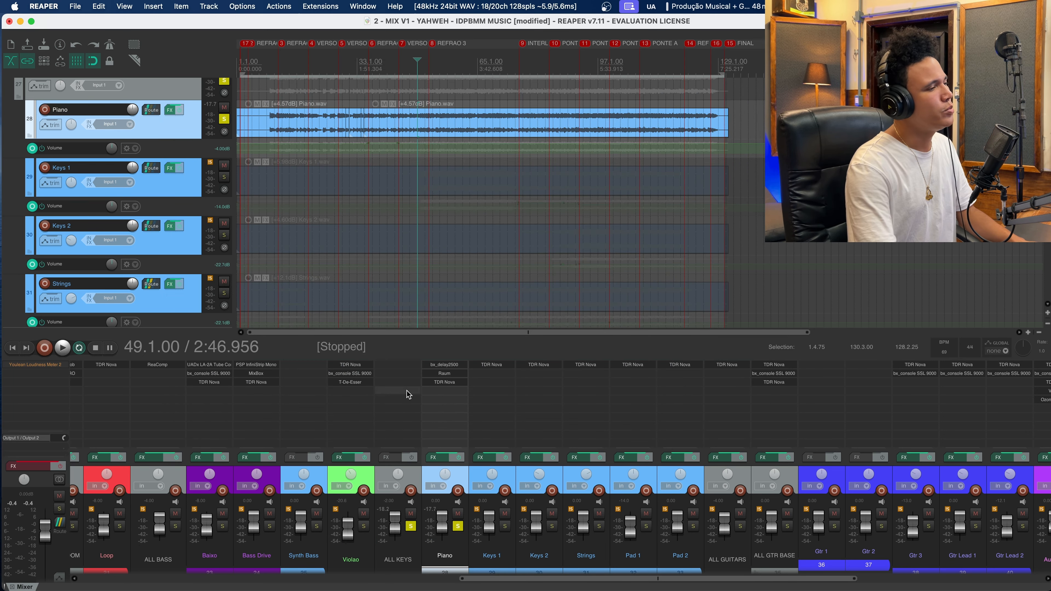
{"action": "left_click", "coordinate": [459, 526]}
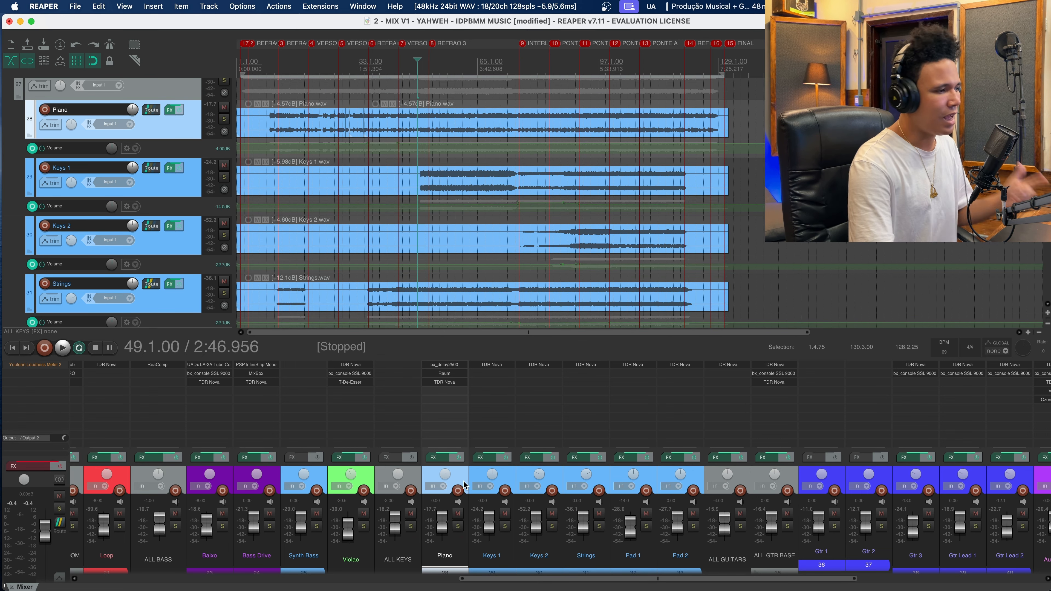
- Select Keys 1, audition it in solo from 55.1.00, remove the solo and stop playback
{"action": "left_click", "coordinate": [509, 482]}
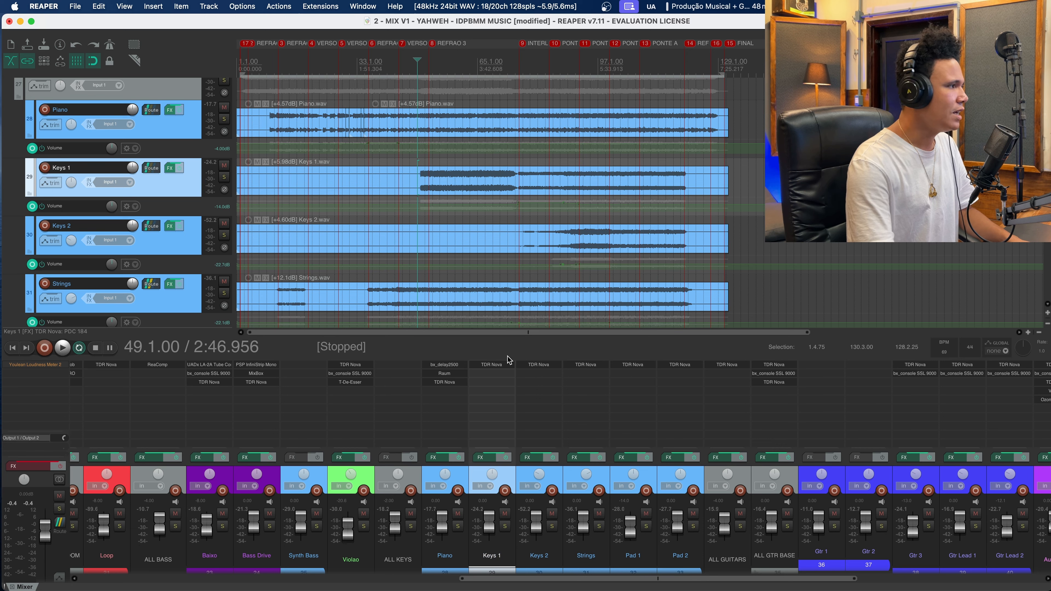
{"action": "left_click", "coordinate": [439, 178]}
{"action": "key", "text": "space"}
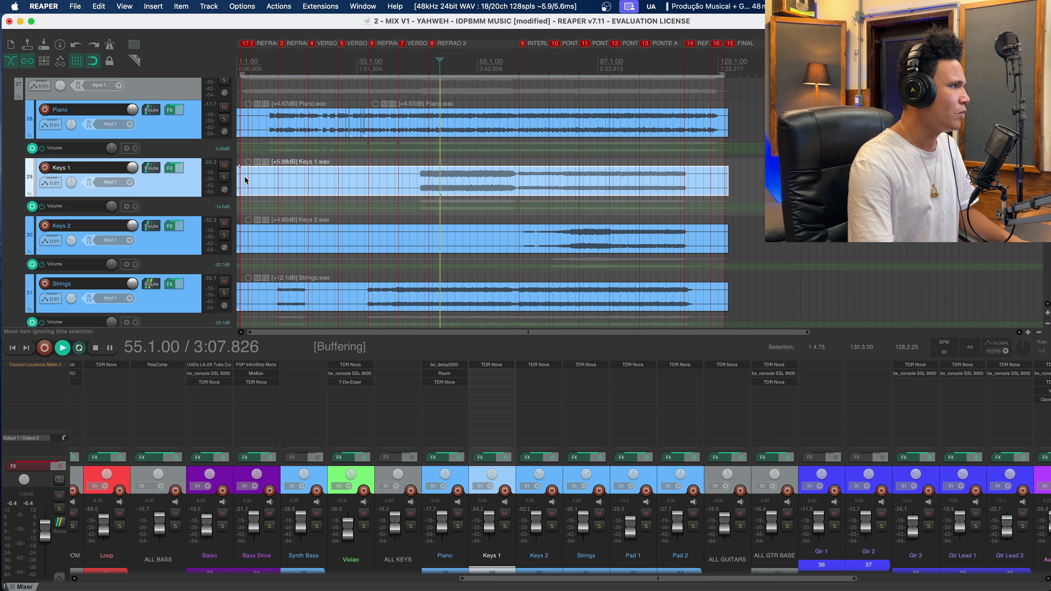
{"action": "left_click", "coordinate": [224, 177]}
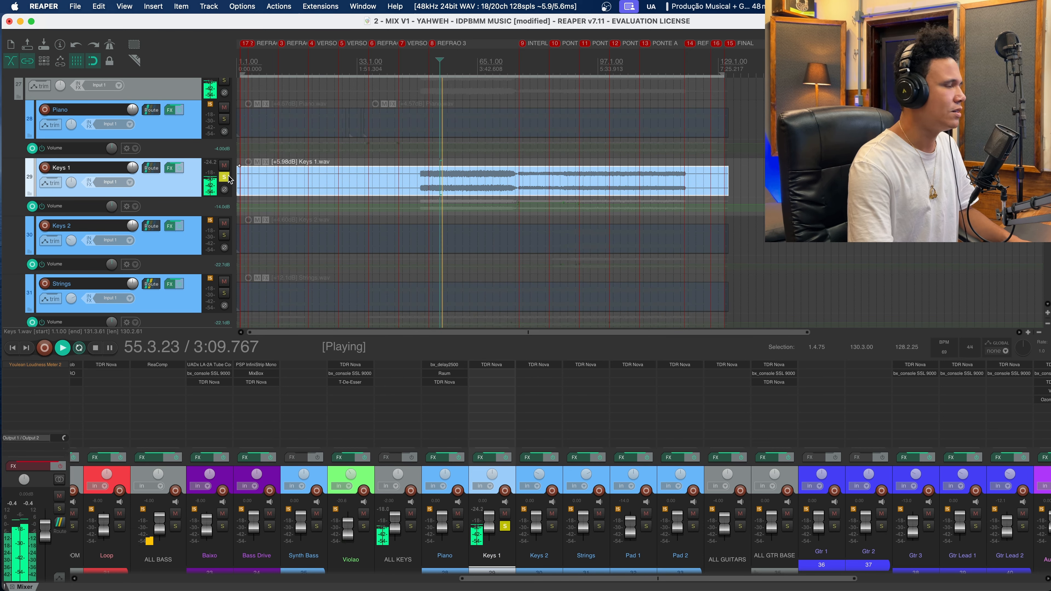
{"action": "left_click", "coordinate": [224, 177]}
{"action": "key", "text": "space"}
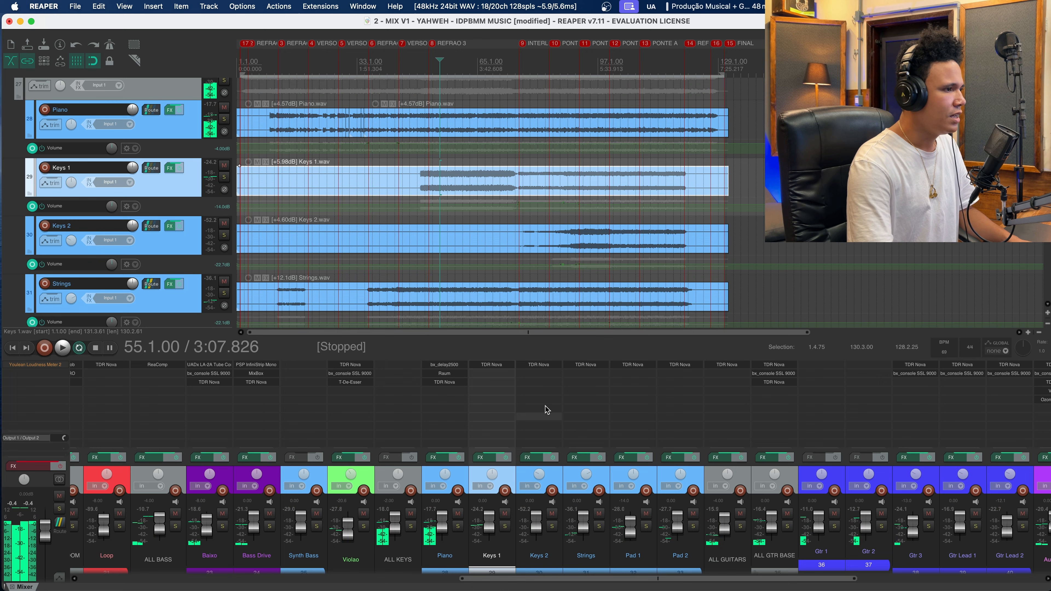
- Review the TDR Nova EQ settings on Keys 1 and Keys 2, closing both plugin windows
{"action": "left_click", "coordinate": [491, 365]}
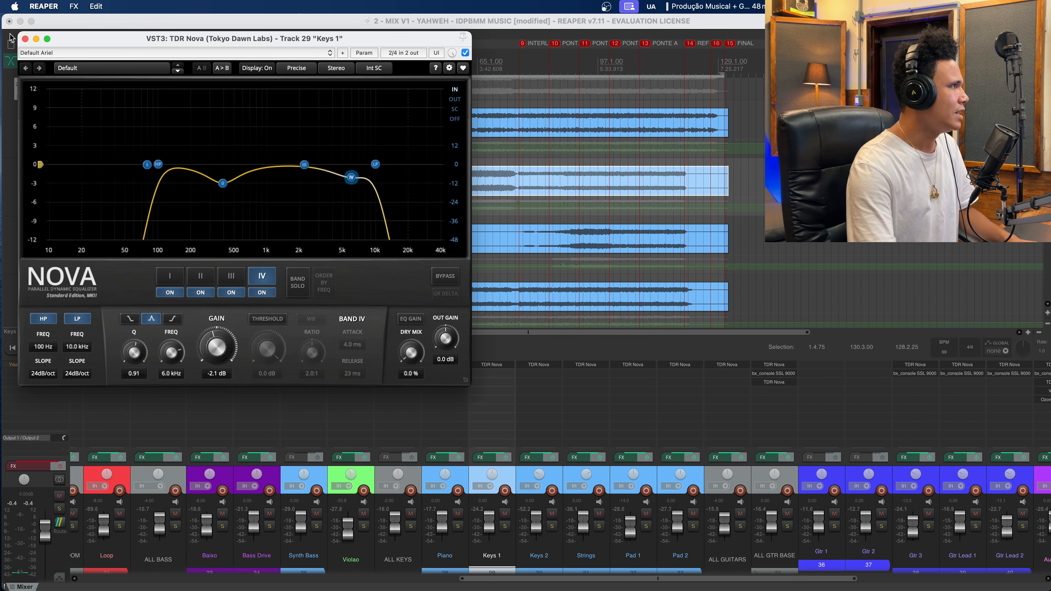
{"action": "left_click", "coordinate": [25, 38]}
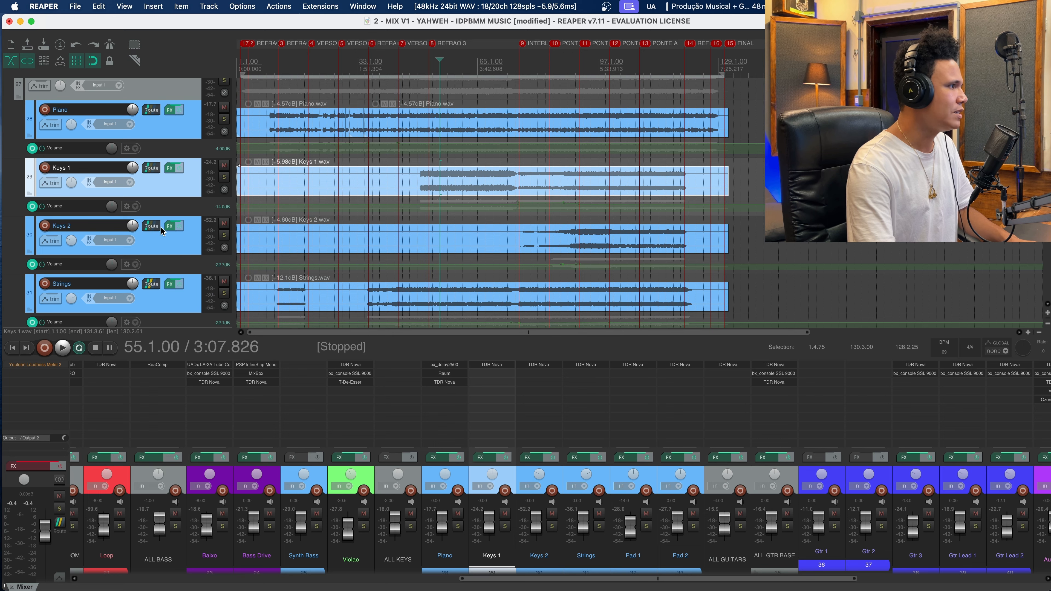
{"action": "left_click", "coordinate": [169, 226]}
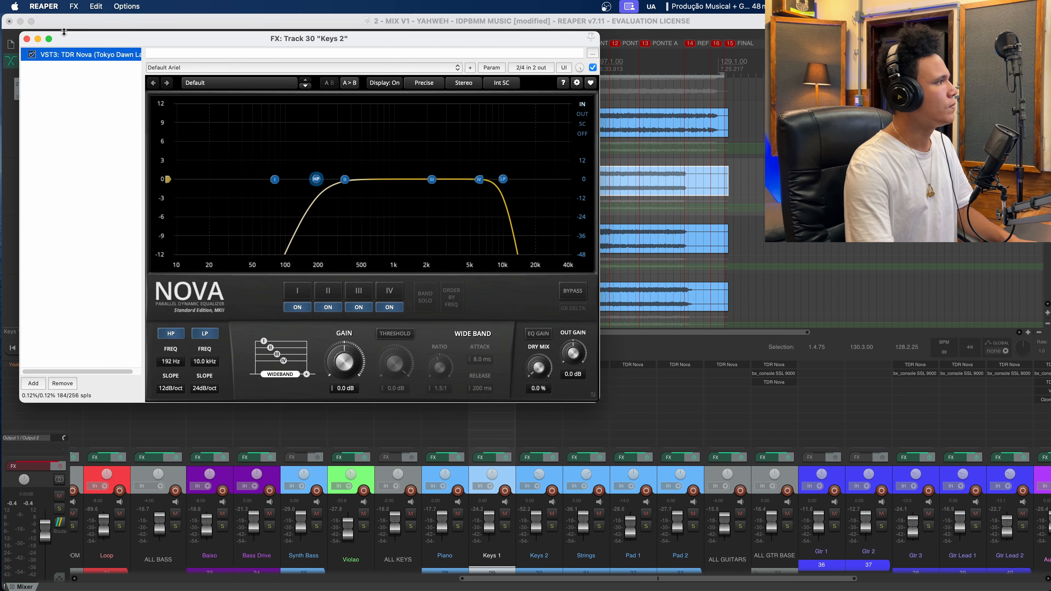
{"action": "left_click_drag", "start_coordinate": [75, 39], "coordinate": [248, 61]}
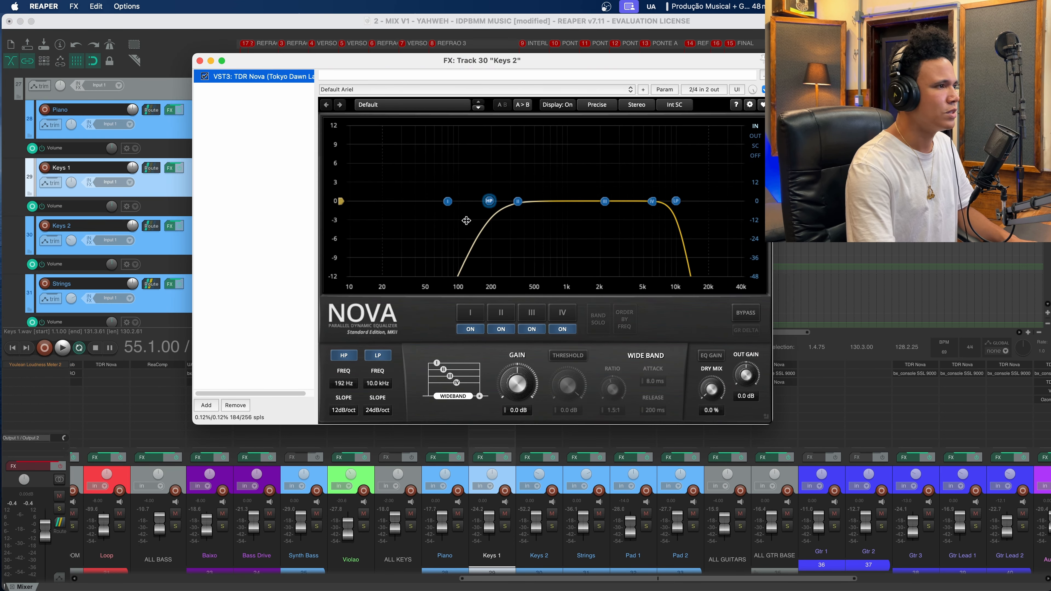
{"action": "left_click", "coordinate": [200, 61]}
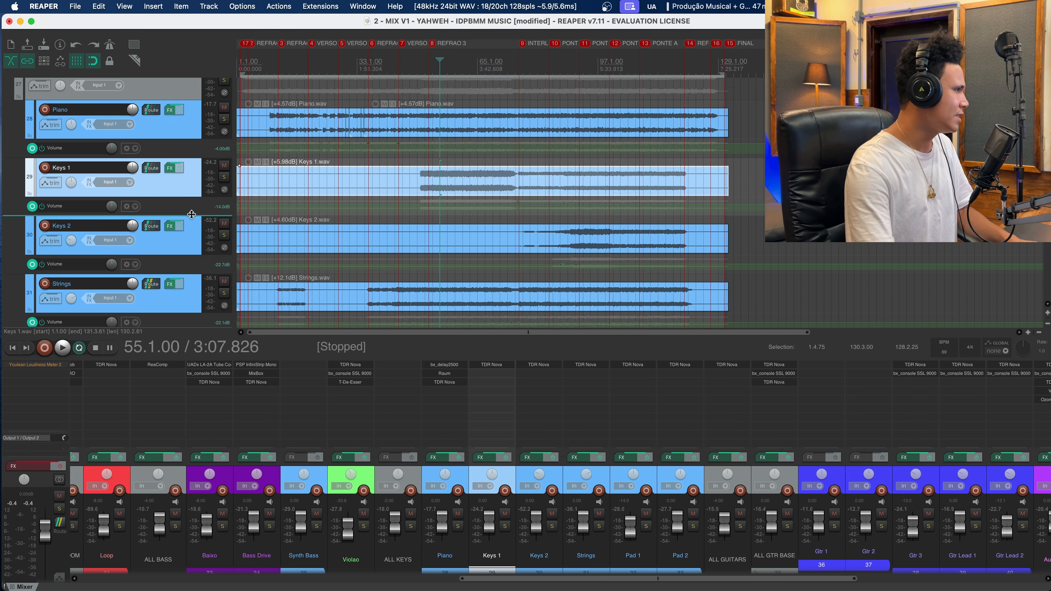
- Select and solo Keys 2 with the cursor at 92.1.00, briefly check its effects, and remove the solo
{"action": "scroll", "coordinate": [202, 207], "scroll_direction": "down", "scroll_amount": 2}
{"action": "left_click", "coordinate": [195, 219]}
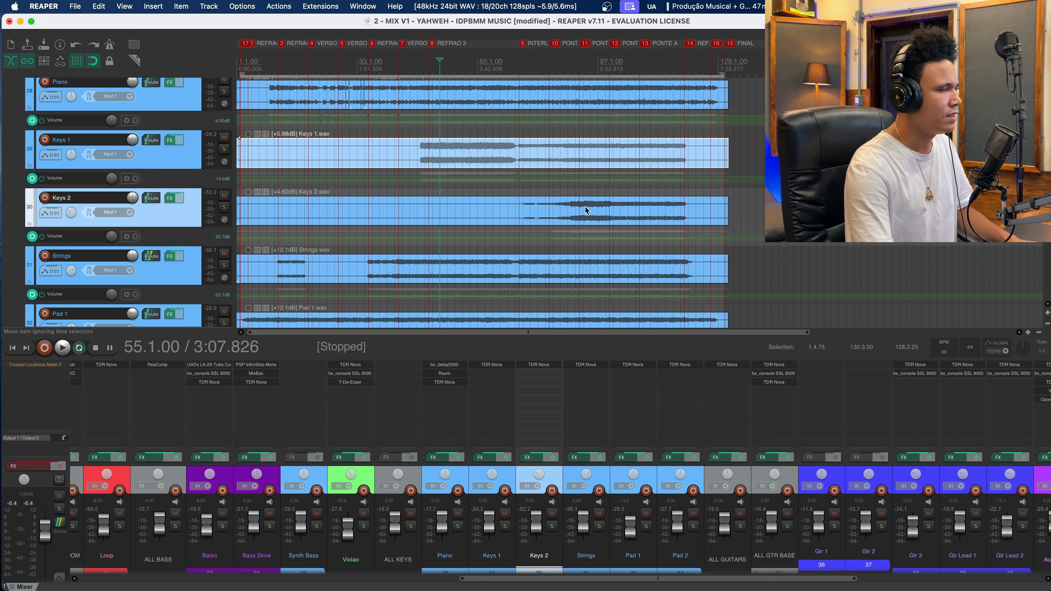
{"action": "left_click", "coordinate": [578, 212]}
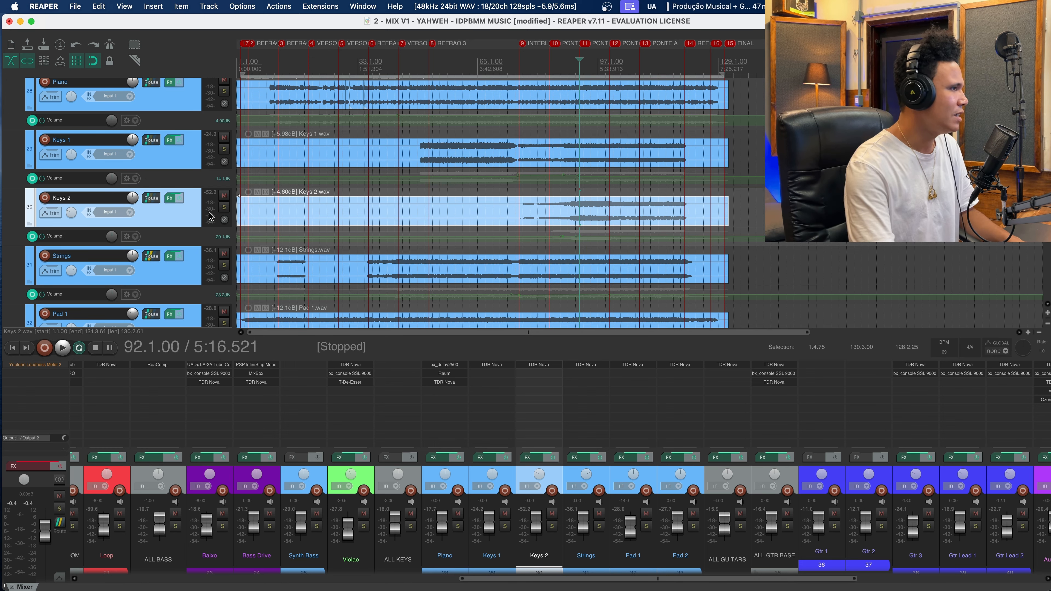
{"action": "left_click", "coordinate": [224, 210]}
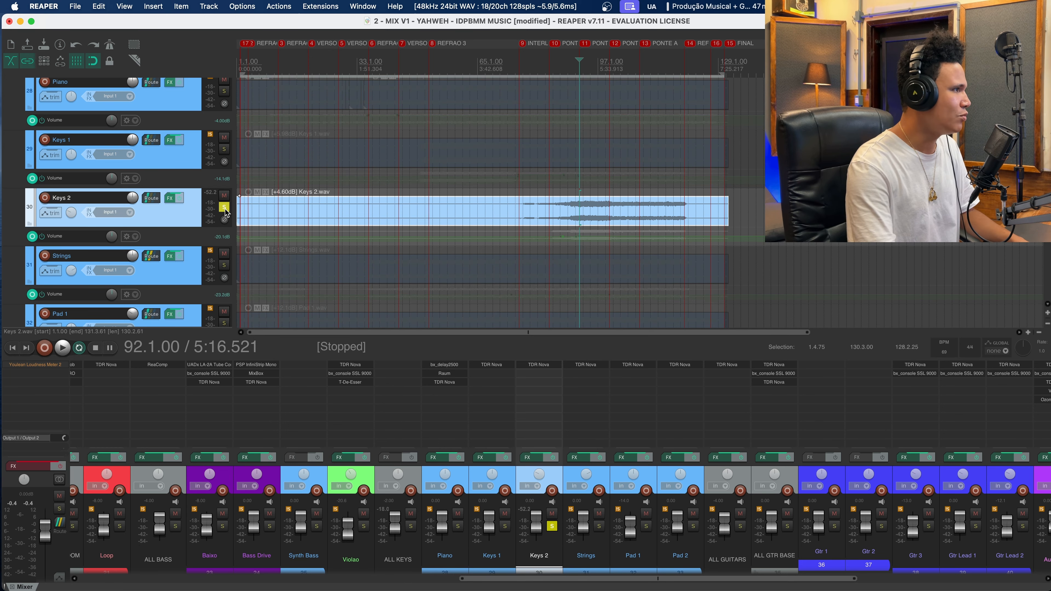
{"action": "left_click", "coordinate": [169, 199]}
{"action": "left_click", "coordinate": [200, 60]}
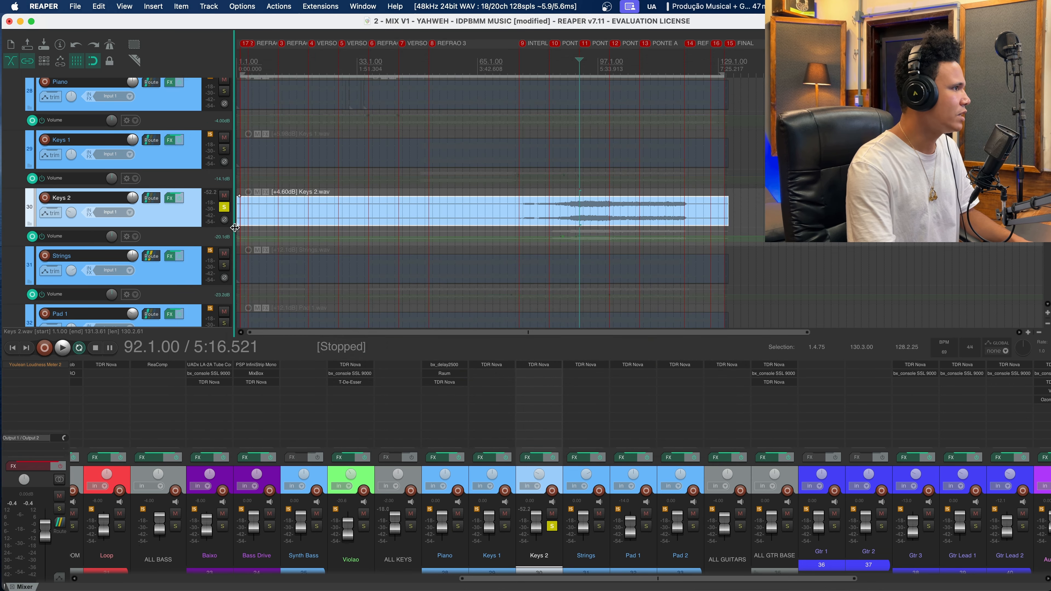
{"action": "left_click", "coordinate": [224, 211]}
- Play from 92.1.00 and audition Pad 1 and Pad 2 one at a time in solo
{"action": "scroll", "coordinate": [292, 242], "scroll_direction": "down", "scroll_amount": 3}
{"action": "scroll", "coordinate": [173, 239], "scroll_direction": "down", "scroll_amount": 1}
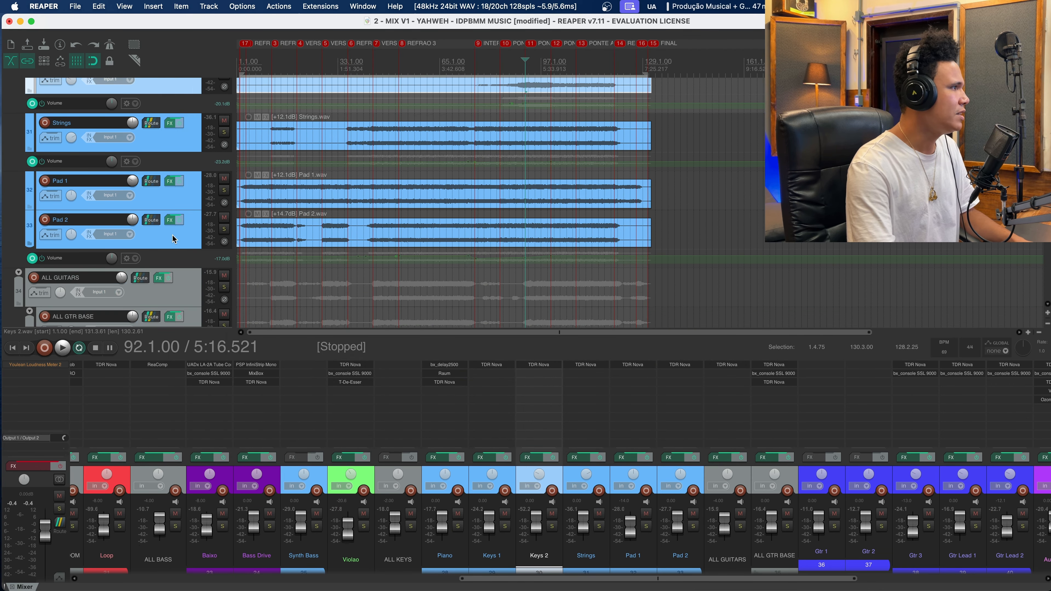
{"action": "left_click", "coordinate": [224, 190]}
{"action": "key", "text": "space"}
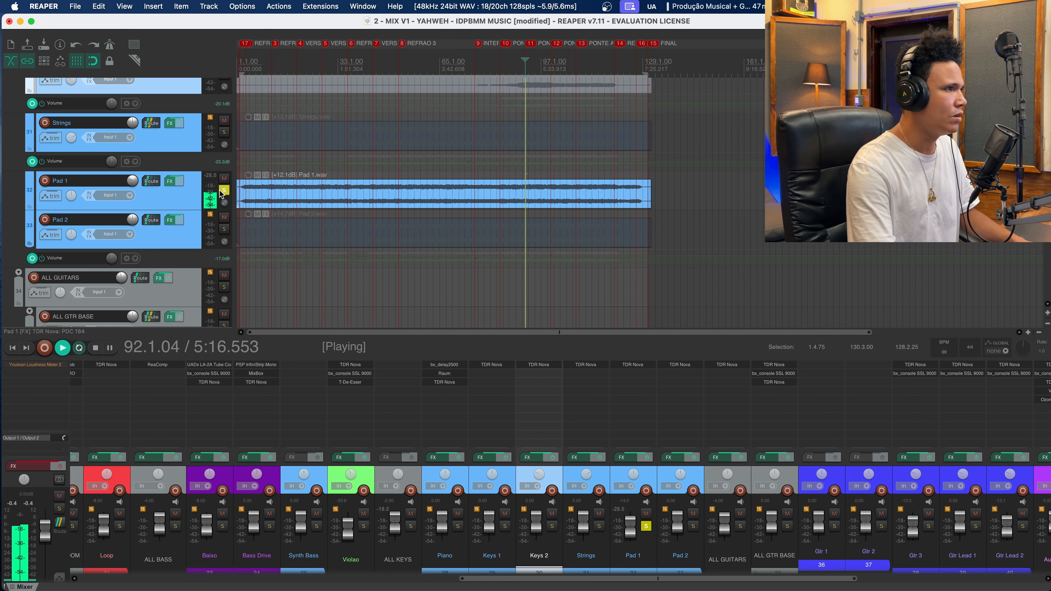
{"action": "left_click", "coordinate": [647, 528]}
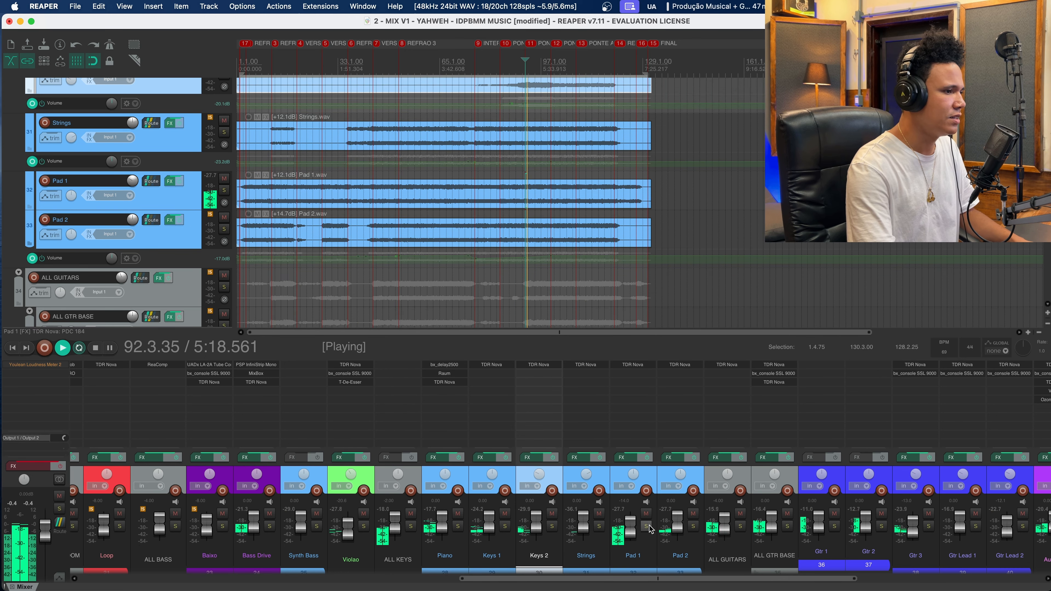
{"action": "left_click", "coordinate": [693, 527]}
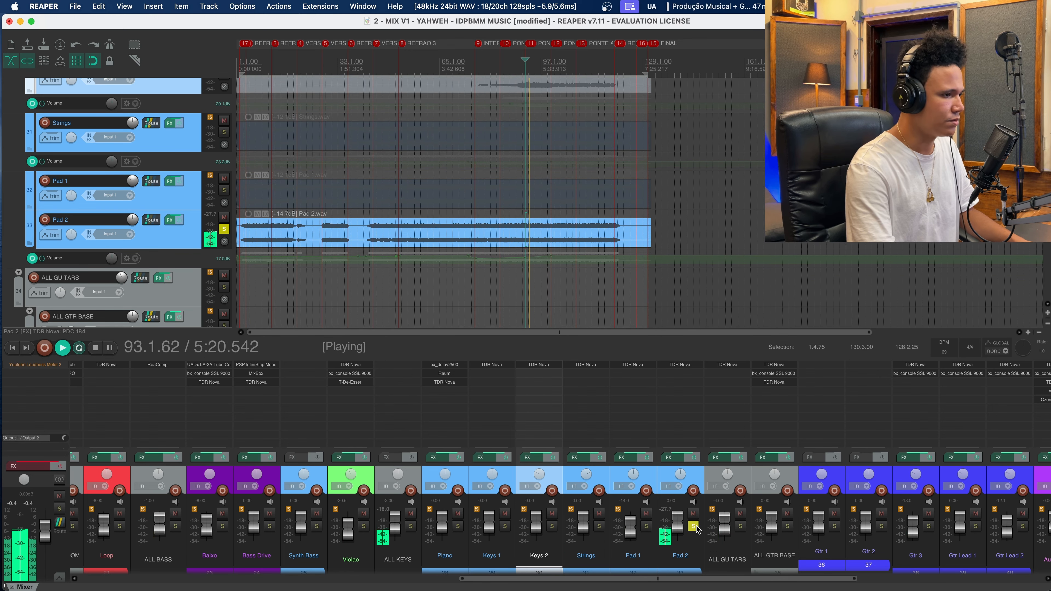
{"action": "left_click", "coordinate": [693, 527]}
- Audition the Strings track in solo while reviewing its TDR Nova EQ, stop playback, and unsolo it
{"action": "left_click", "coordinate": [599, 527]}
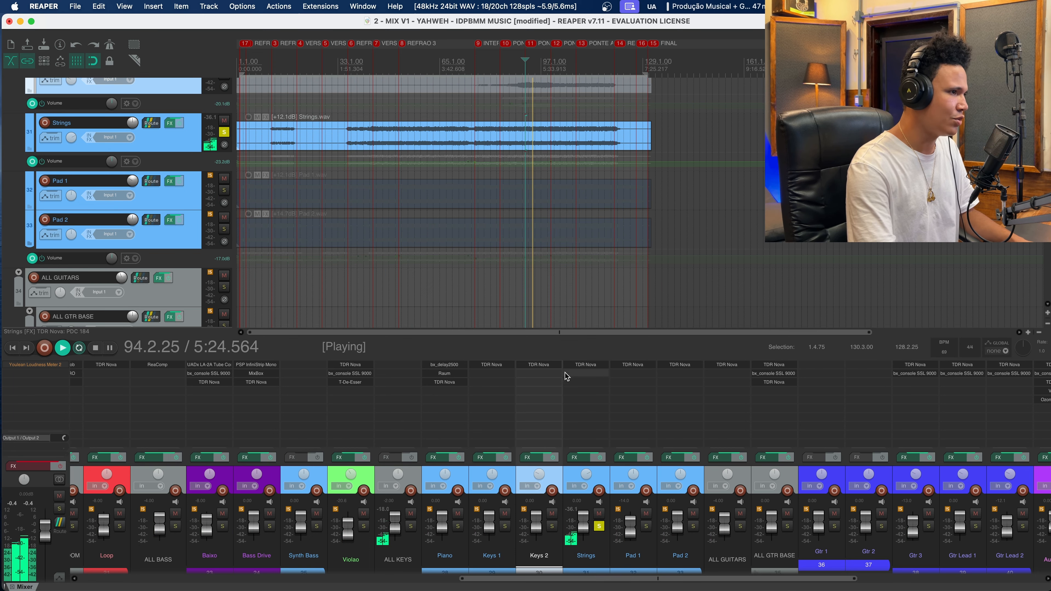
{"action": "left_click", "coordinate": [585, 365]}
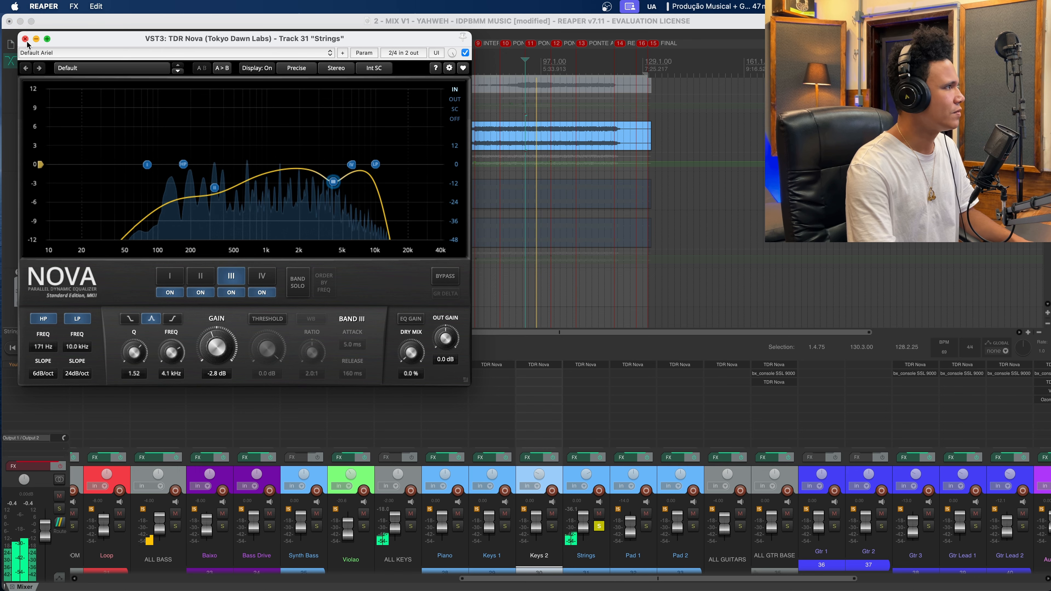
{"action": "left_click", "coordinate": [25, 39]}
{"action": "key", "text": "space"}
{"action": "left_click", "coordinate": [599, 525]}
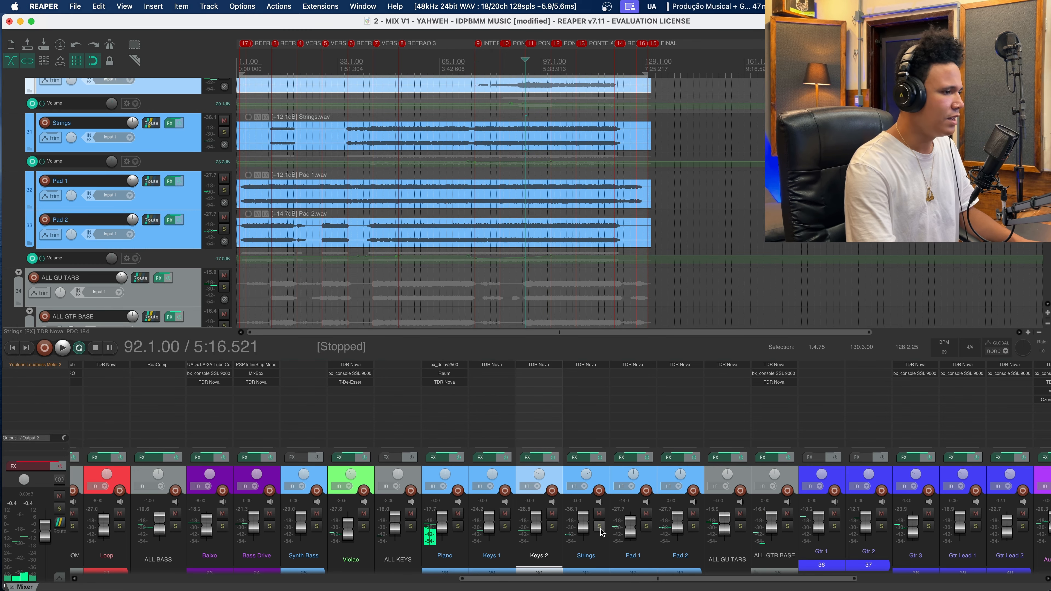
- Bring the guitar channels into view in the mixer, then solo and select the ALL GUITARS bus
{"action": "left_click", "coordinate": [698, 475]}
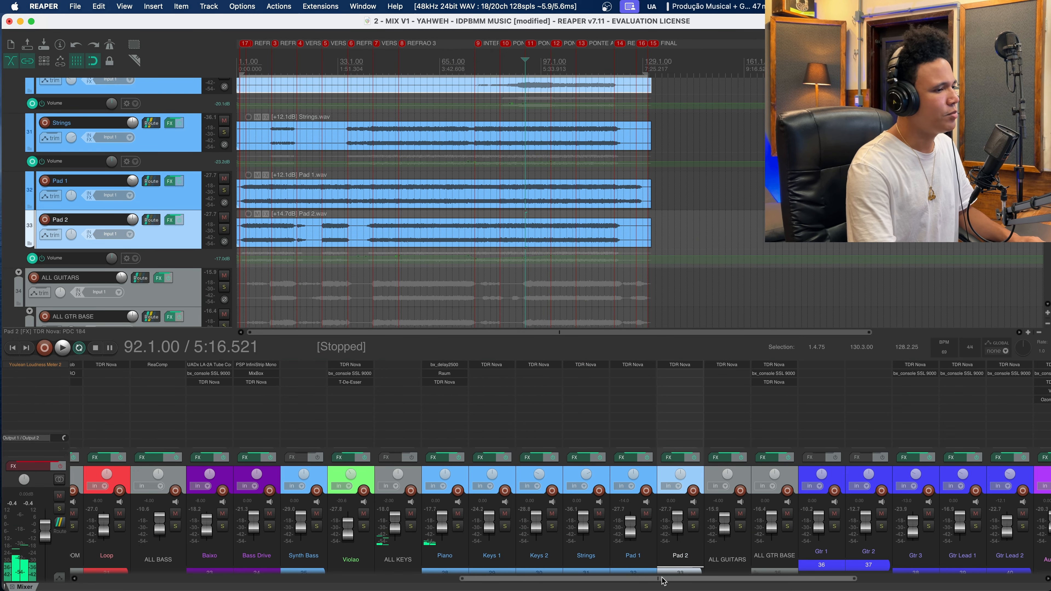
{"action": "left_click_drag", "start_coordinate": [667, 579], "coordinate": [707, 580]}
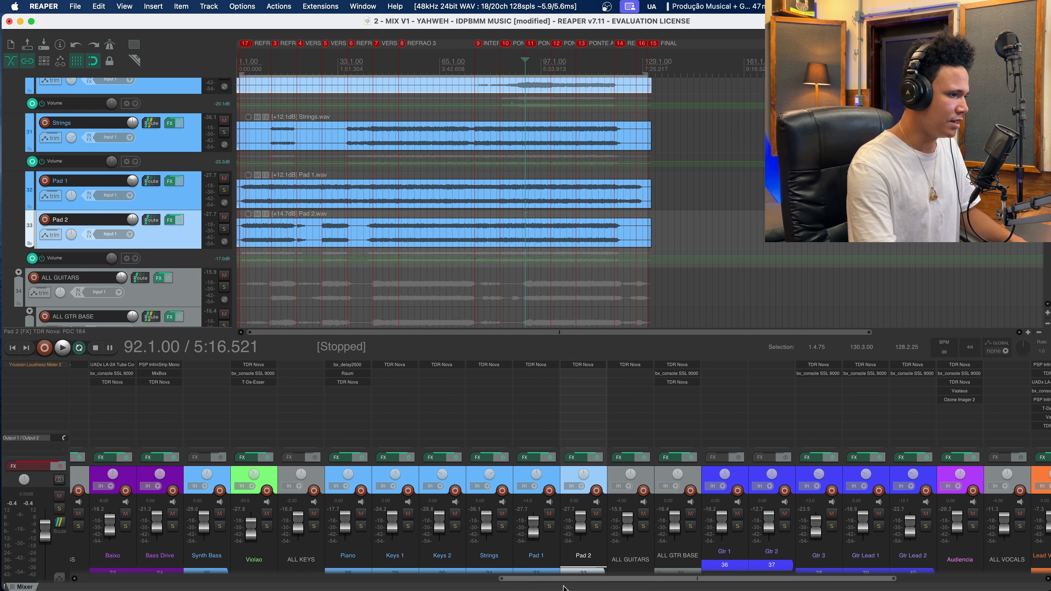
{"action": "left_click_drag", "start_coordinate": [570, 579], "coordinate": [673, 582]}
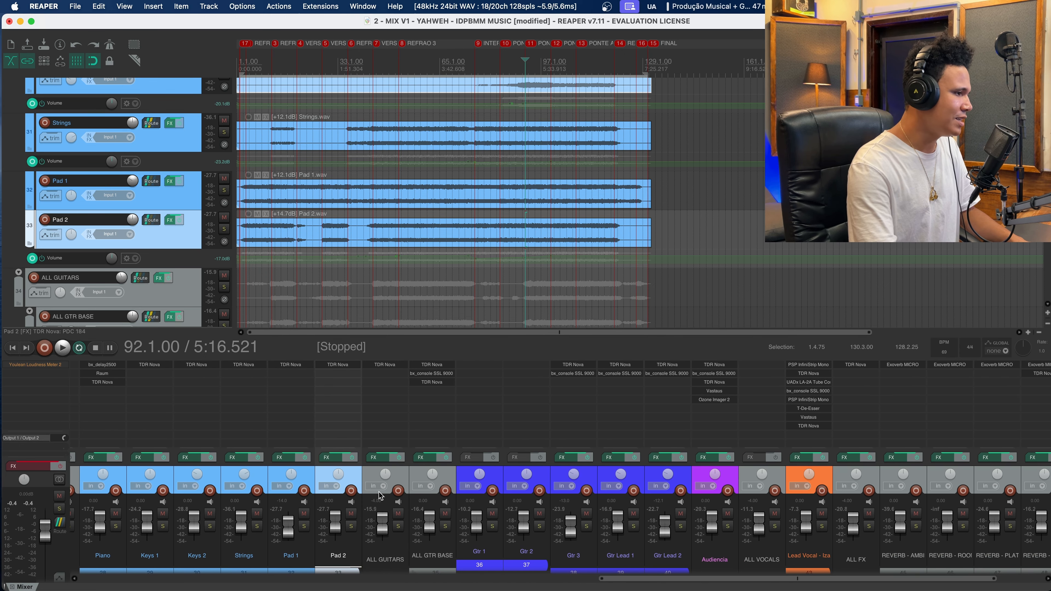
{"action": "left_click", "coordinate": [398, 527]}
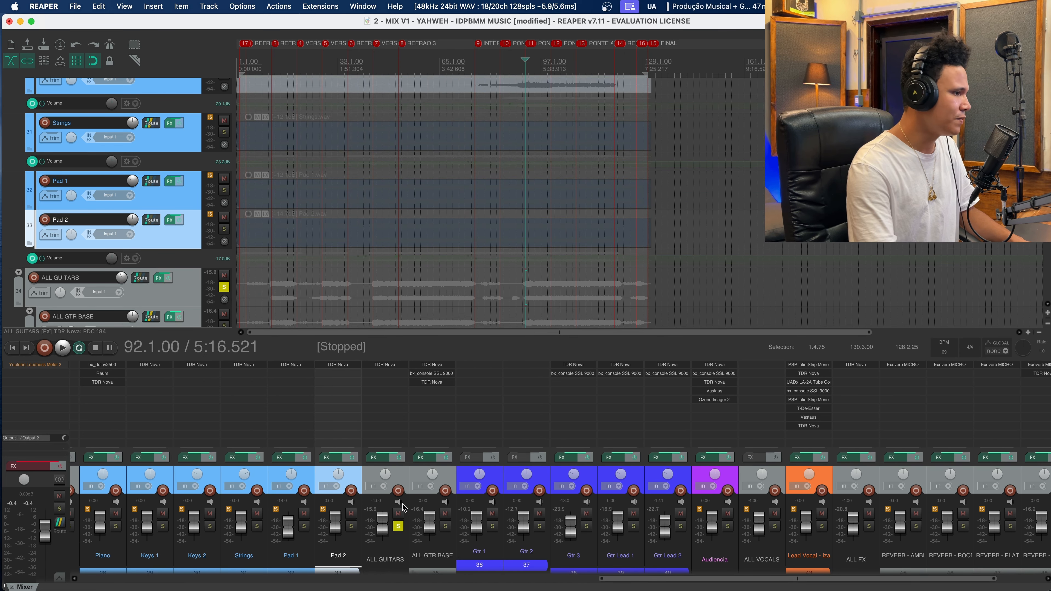
{"action": "left_click", "coordinate": [398, 477]}
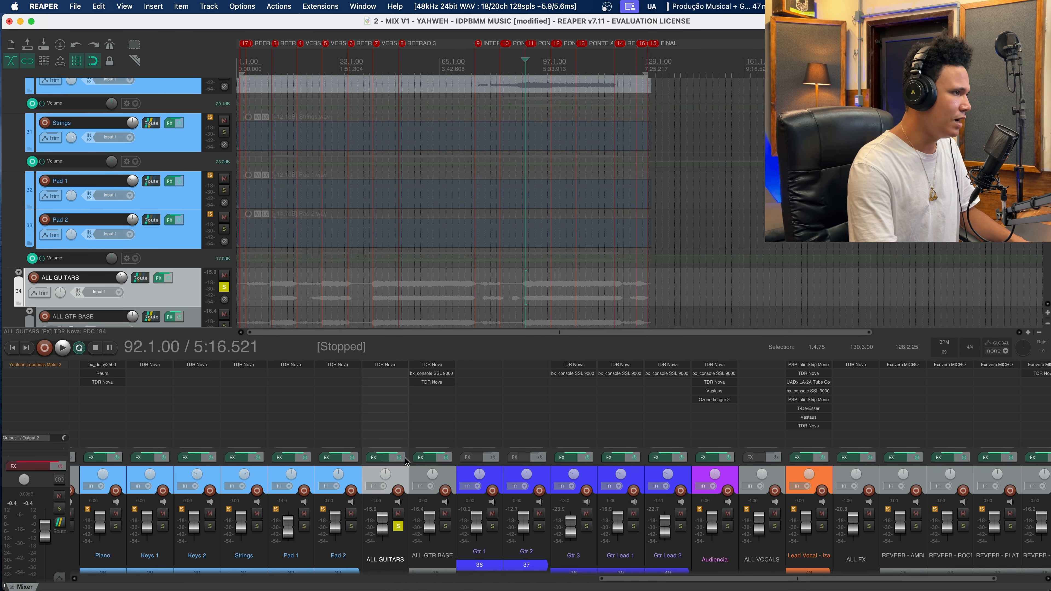
- Audition the soloed guitars from 52.1.00 while looking through the individual guitar tracks, and stop playback
{"action": "left_click", "coordinate": [397, 63]}
{"action": "key", "text": "space"}
{"action": "scroll", "coordinate": [186, 239], "scroll_direction": "down", "scroll_amount": 5}
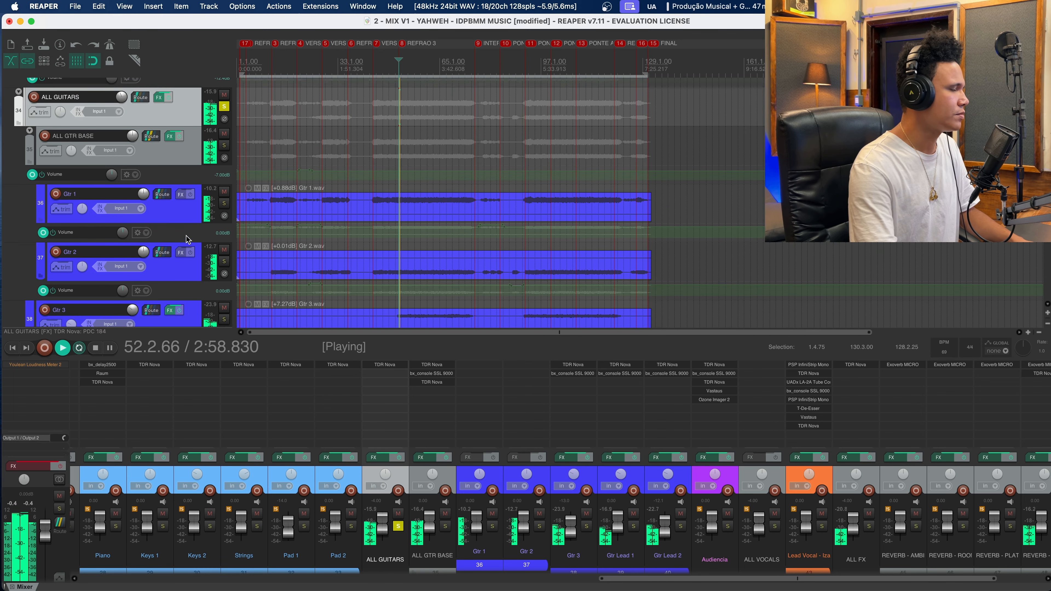
{"action": "scroll", "coordinate": [186, 239], "scroll_direction": "down", "scroll_amount": 5}
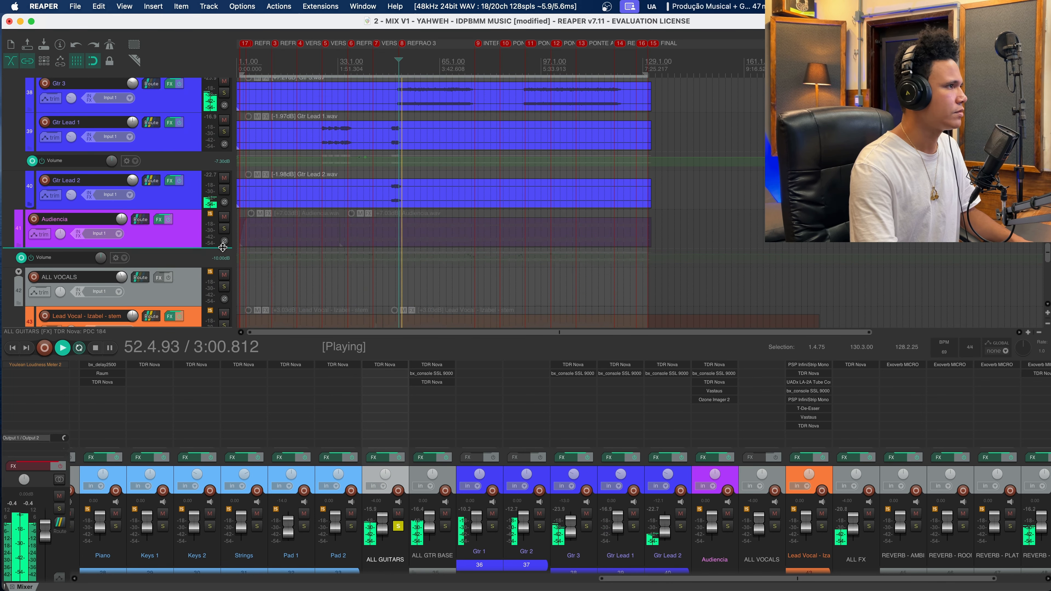
{"action": "scroll", "coordinate": [207, 240], "scroll_direction": "up", "scroll_amount": 8}
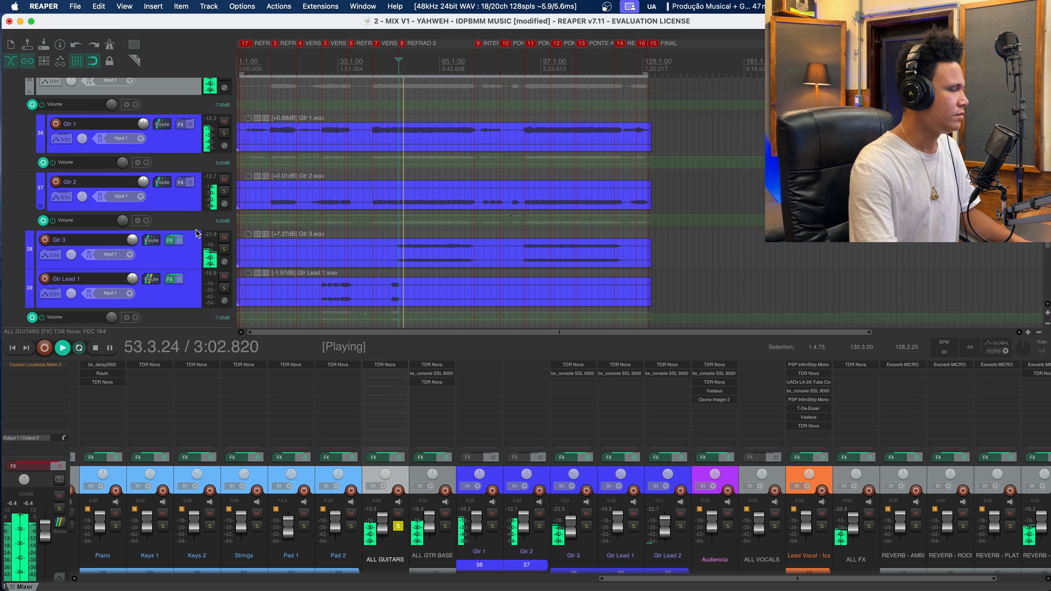
{"action": "scroll", "coordinate": [197, 233], "scroll_direction": "up", "scroll_amount": 1}
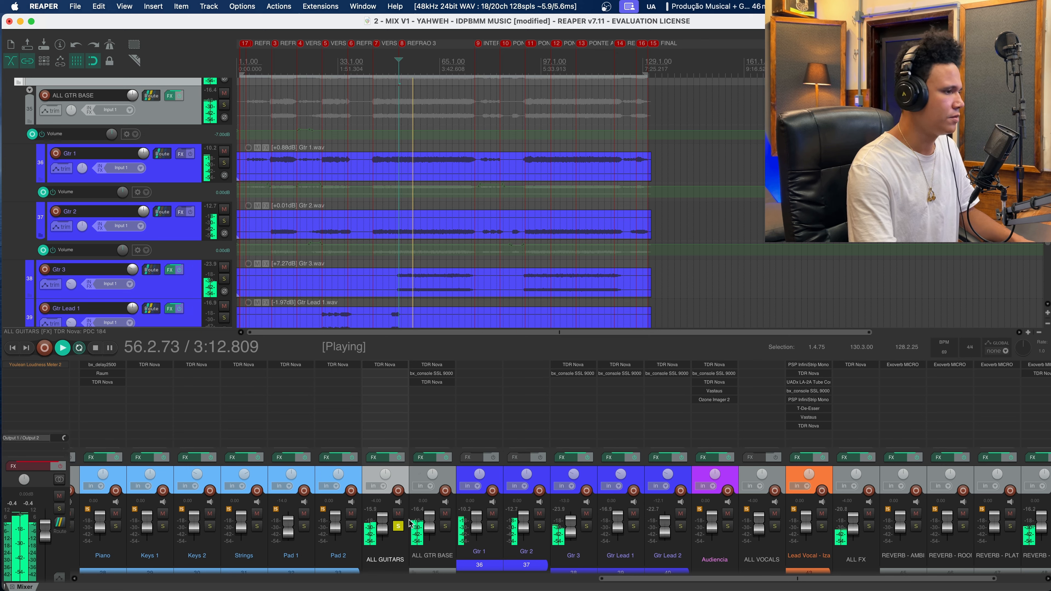
{"action": "key", "text": "space"}
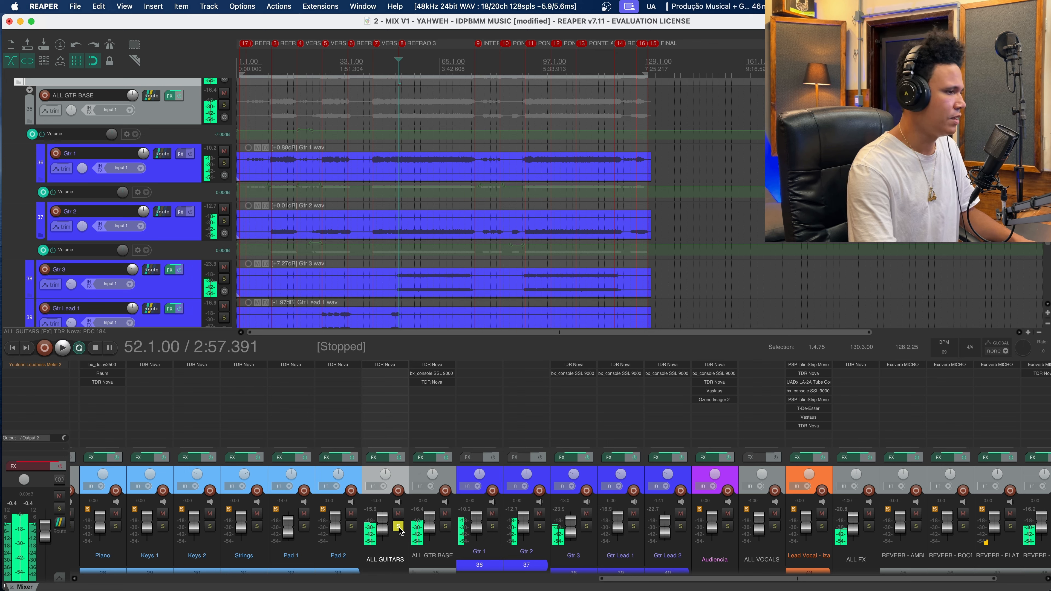
- Review the TDR Nova EQ on the ALL GUITARS bus, close it, and unsolo the bus
{"action": "left_click", "coordinate": [385, 365]}
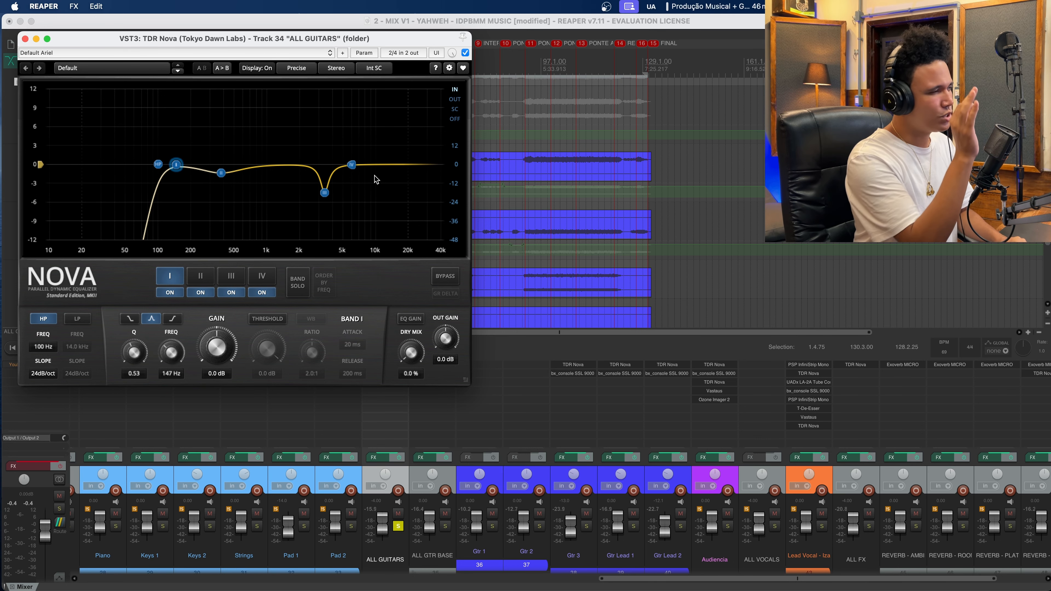
{"action": "left_click", "coordinate": [25, 39]}
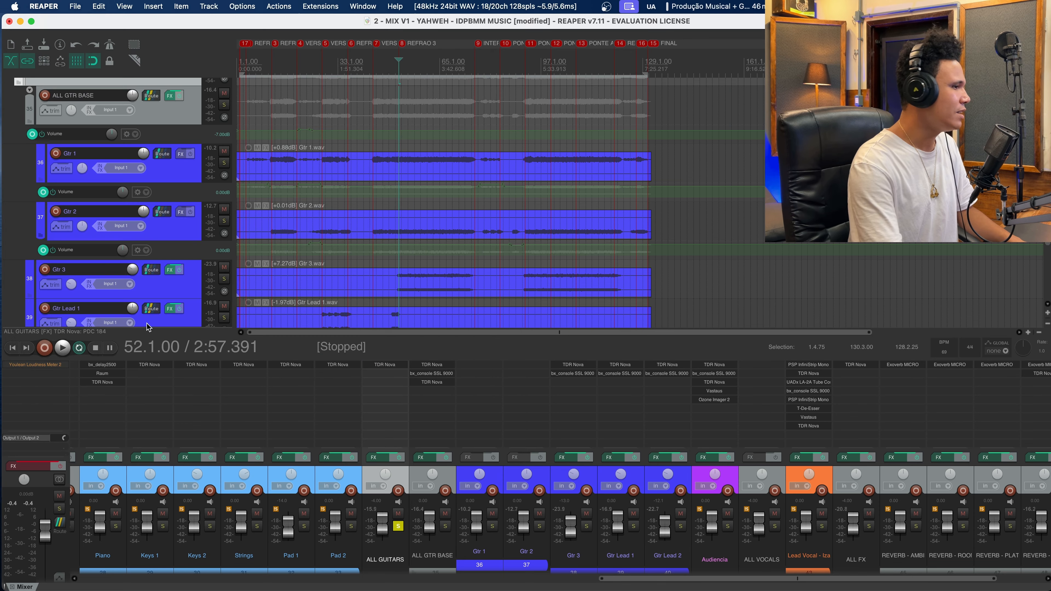
{"action": "left_click", "coordinate": [398, 527]}
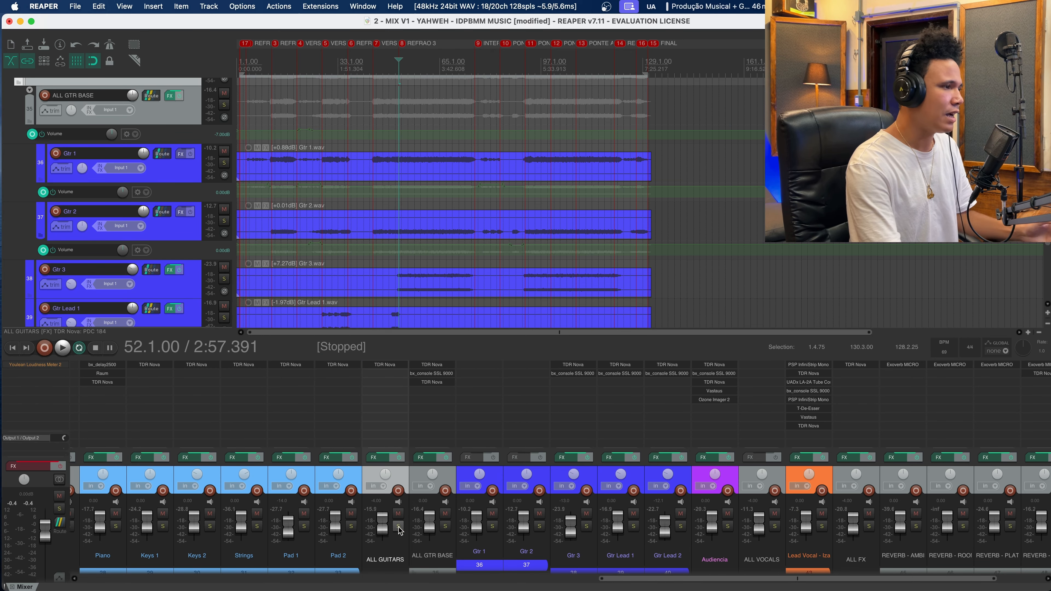
- Play the ALL GTR BASE bus from 52.1.00 while reviewing its bx_console SSL 9000 J, close the plugin, and stop playback
{"action": "left_click", "coordinate": [448, 473]}
{"action": "key", "text": "space"}
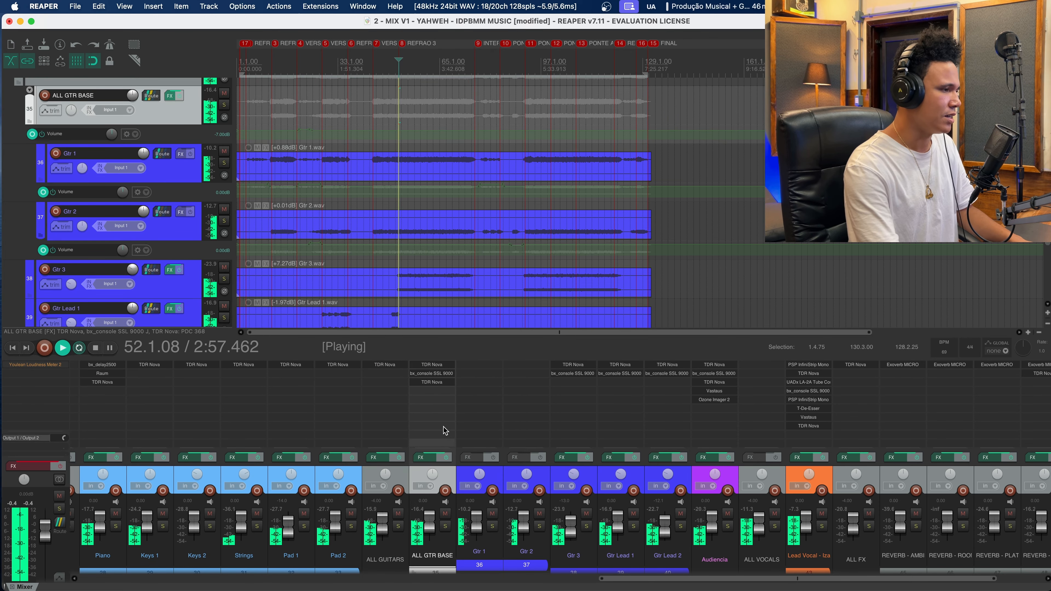
{"action": "key", "text": "space"}
{"action": "left_click", "coordinate": [442, 374]}
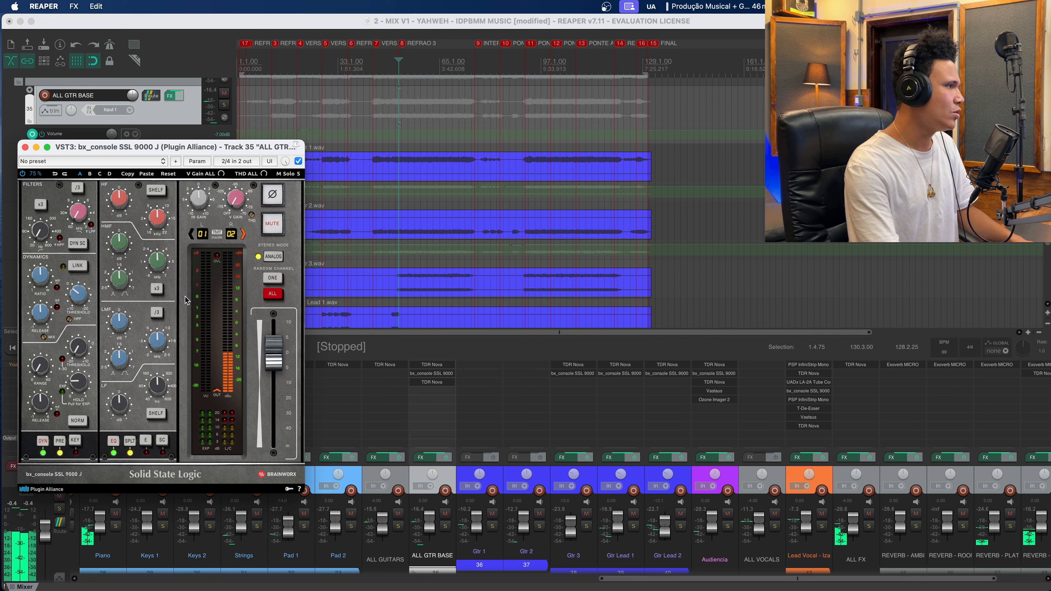
{"action": "left_click_drag", "start_coordinate": [238, 146], "coordinate": [289, 134]}
{"action": "key", "text": "space"}
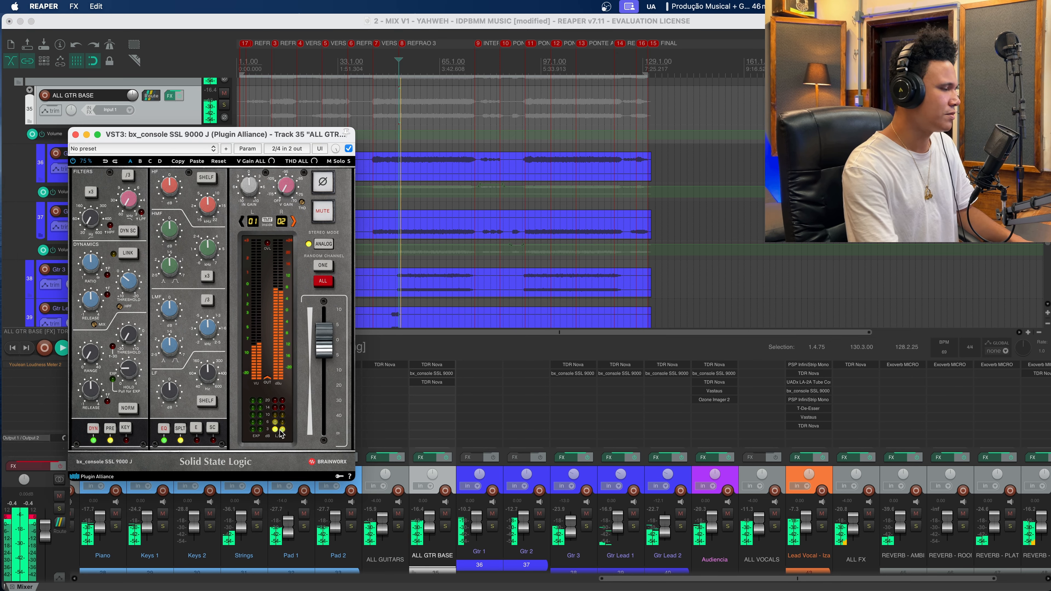
{"action": "left_click", "coordinate": [75, 135]}
{"action": "key", "text": "space"}
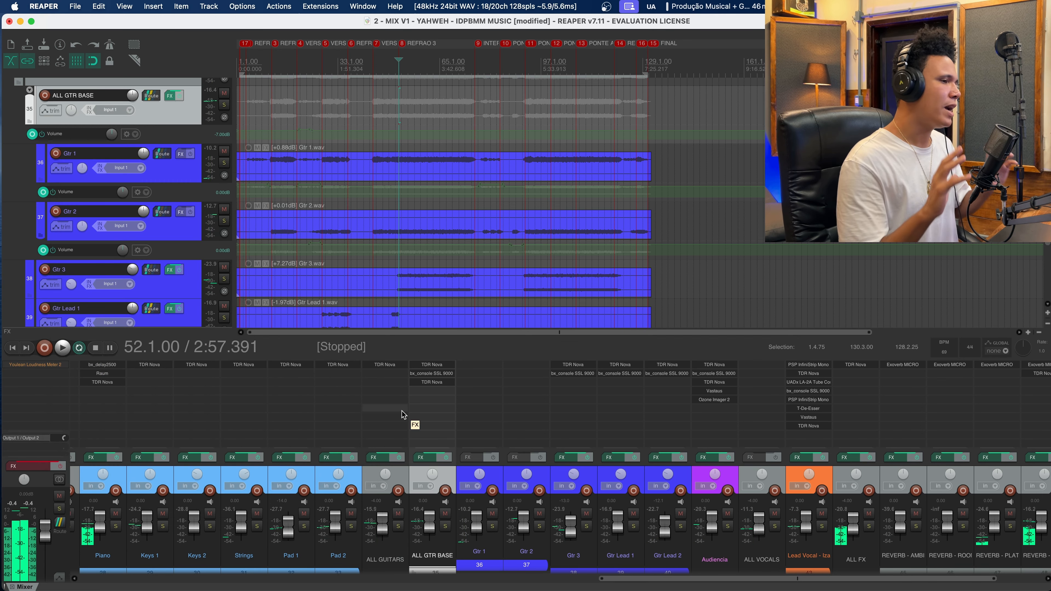
- Expand the sends area in the mixer, review the ALL GTR BASE send to REVERB - HALL, and close its controls
{"action": "left_click", "coordinate": [590, 474]}
{"action": "left_click_drag", "start_coordinate": [512, 450], "coordinate": [510, 402]}
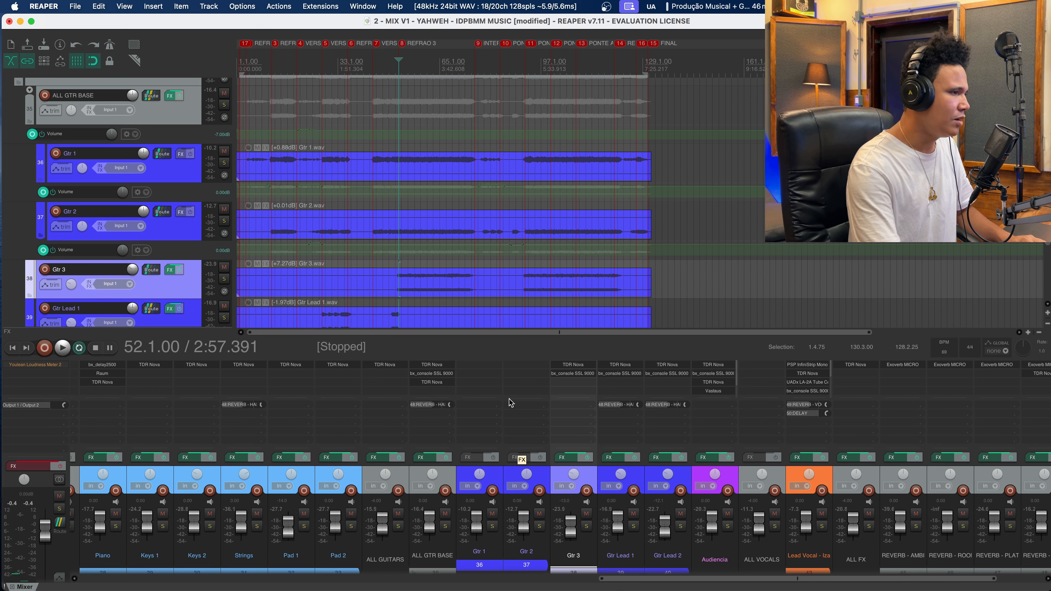
{"action": "left_click", "coordinate": [452, 476]}
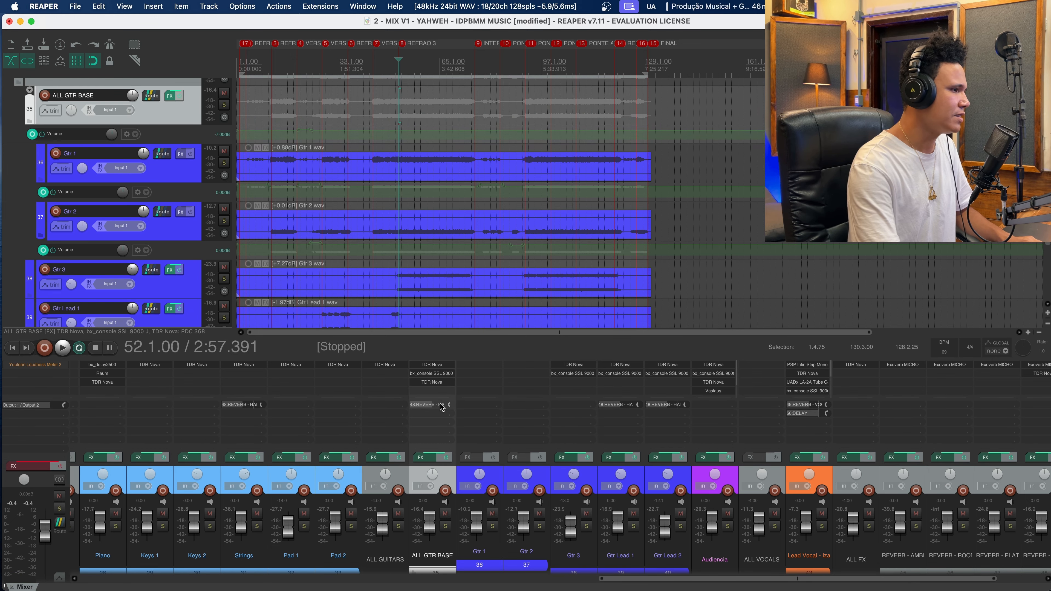
{"action": "left_click", "coordinate": [429, 404]}
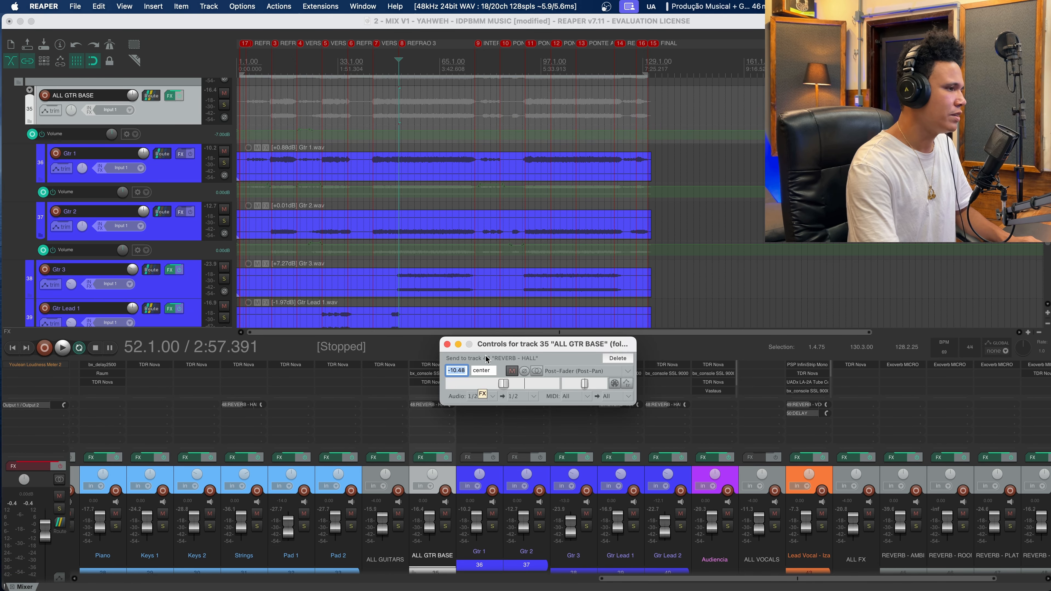
{"action": "left_click", "coordinate": [448, 344]}
- Audition the ALL GTR BASE bus in solo from 52.1.00, stop playback, and unsolo it
{"action": "left_click", "coordinate": [445, 526]}
{"action": "key", "text": "space"}
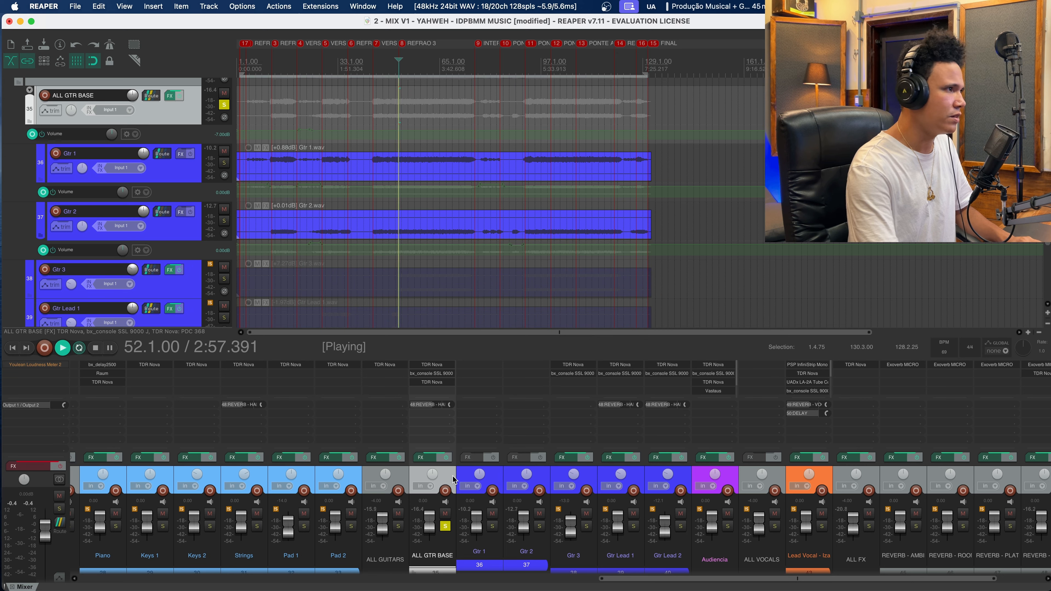
{"action": "key", "text": "space"}
{"action": "left_click", "coordinate": [444, 527]}
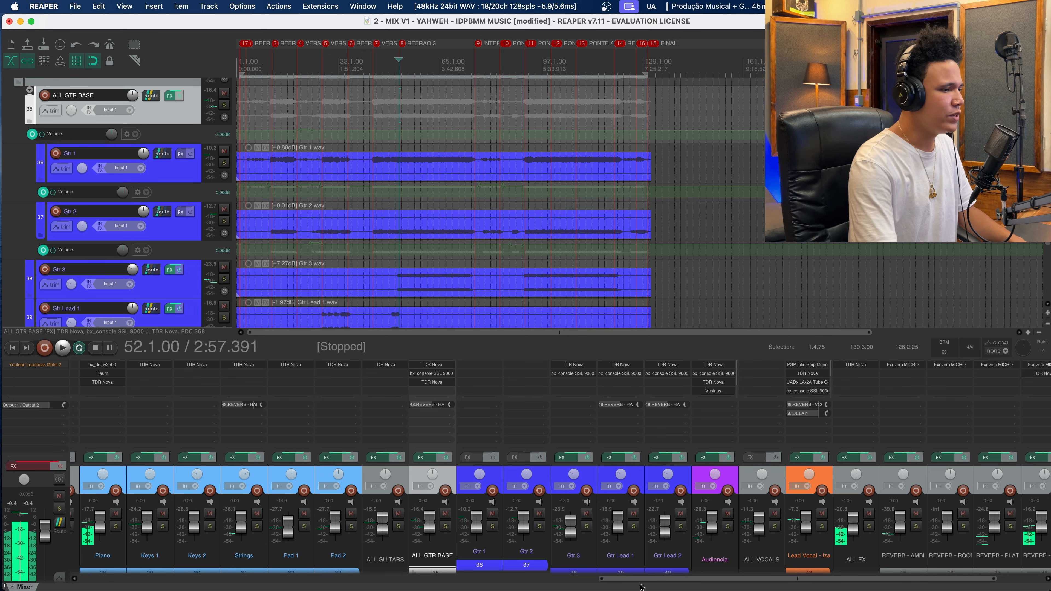
- Bring the effects channels into view, review the TDR Nova EQ on the ALL FX bus, and close it
{"action": "left_click_drag", "start_coordinate": [704, 579], "coordinate": [749, 585]}
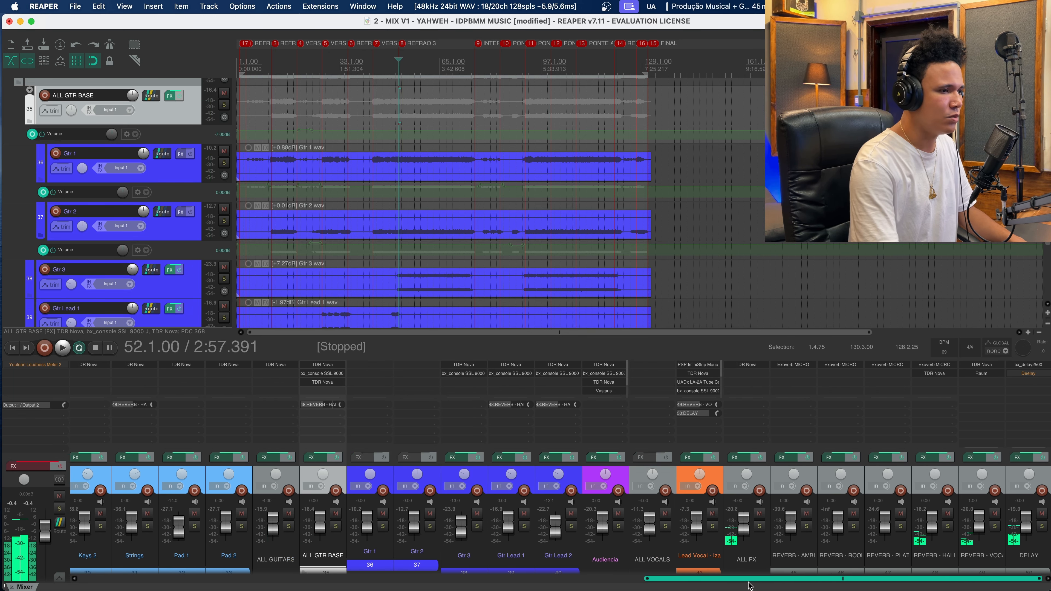
{"action": "left_click", "coordinate": [746, 365]}
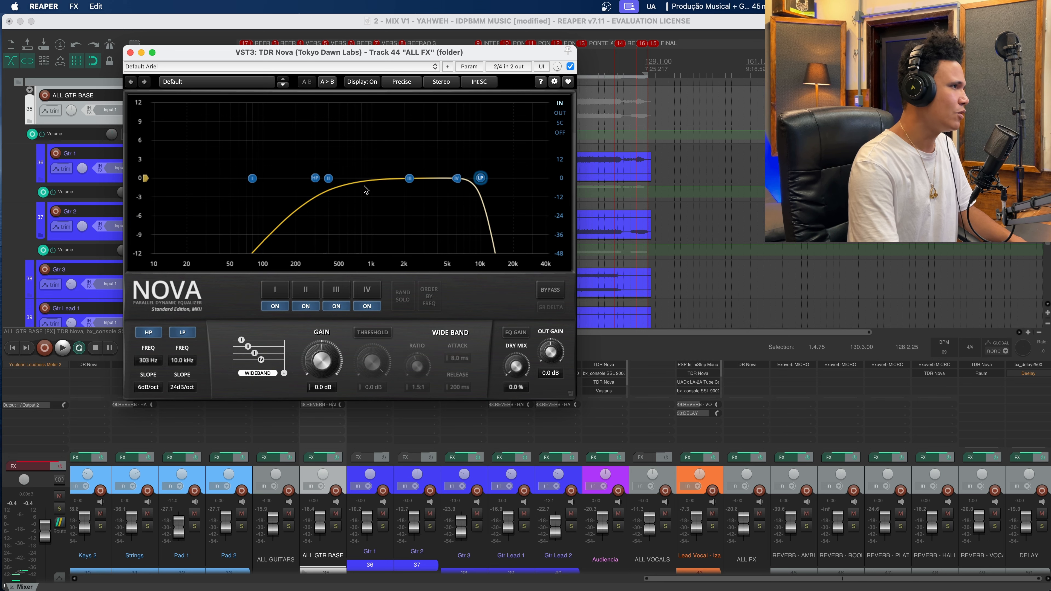
{"action": "left_click", "coordinate": [129, 52]}
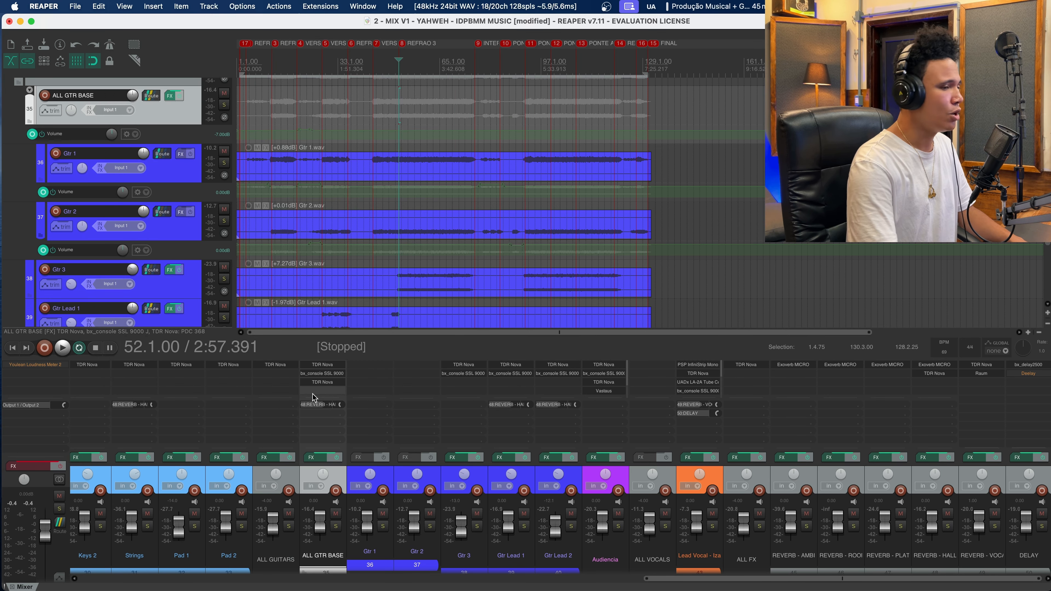
- Return to the guitar channels, audition Gtr Lead 1 in solo from 28.1.00 at VERSO 2, and stop playback
{"action": "scroll", "coordinate": [682, 522], "scroll_direction": "left", "scroll_amount": 5}
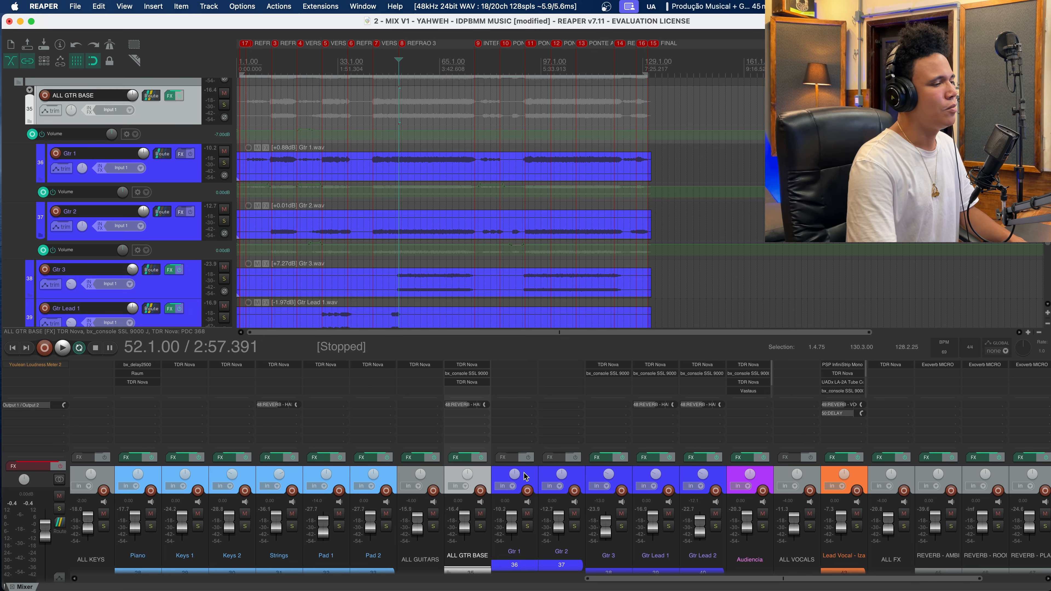
{"action": "left_click", "coordinate": [623, 481]}
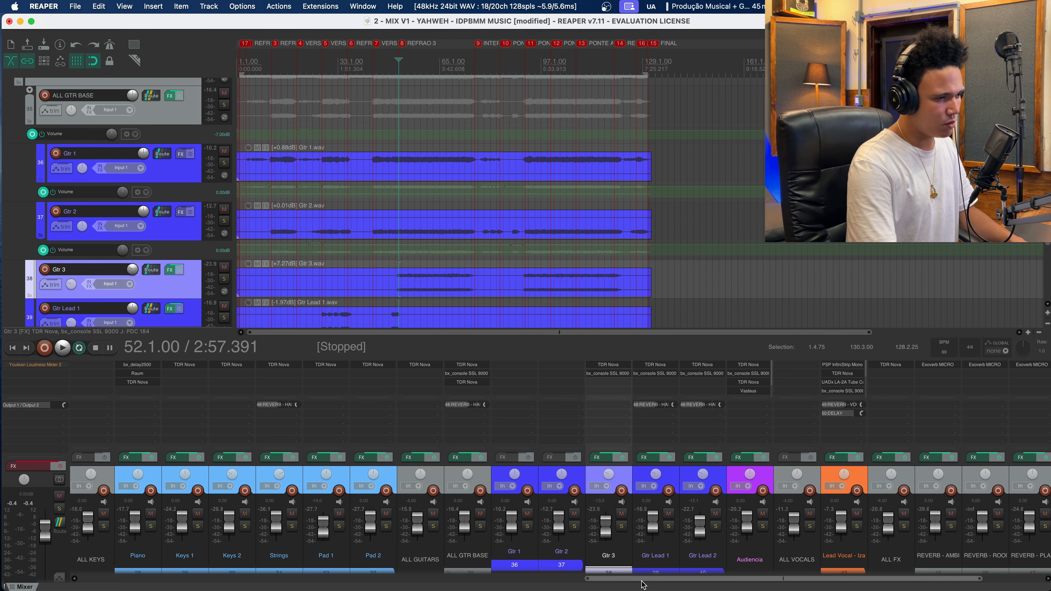
{"action": "left_click_drag", "start_coordinate": [641, 585], "coordinate": [671, 586]}
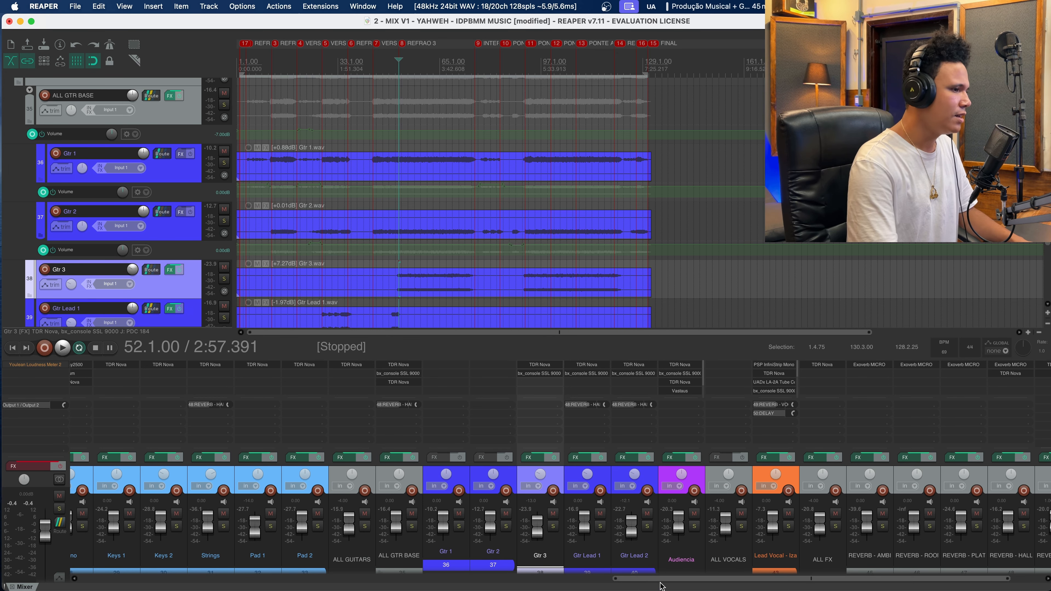
{"action": "left_click", "coordinate": [610, 481]}
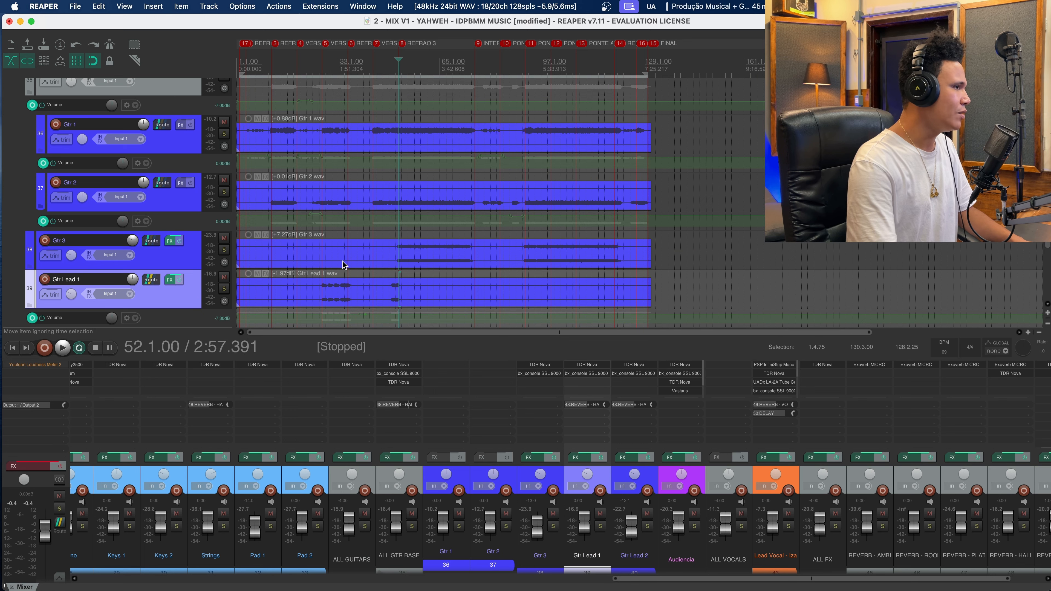
{"action": "left_click", "coordinate": [322, 231]}
{"action": "key", "text": "space"}
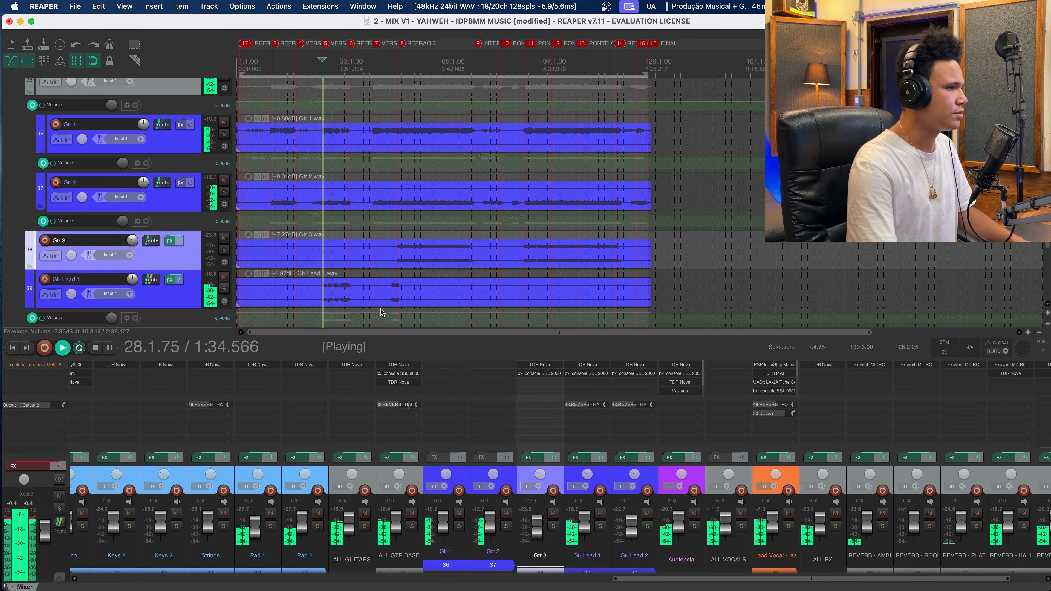
{"action": "left_click", "coordinate": [600, 525]}
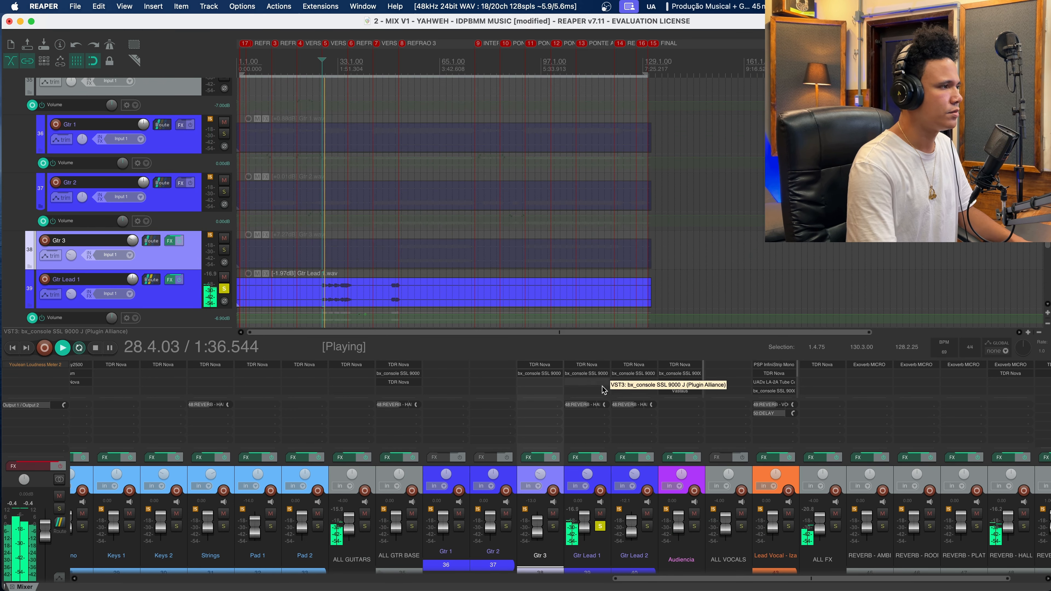
{"action": "scroll", "coordinate": [474, 288], "scroll_direction": "up", "scroll_amount": 10}
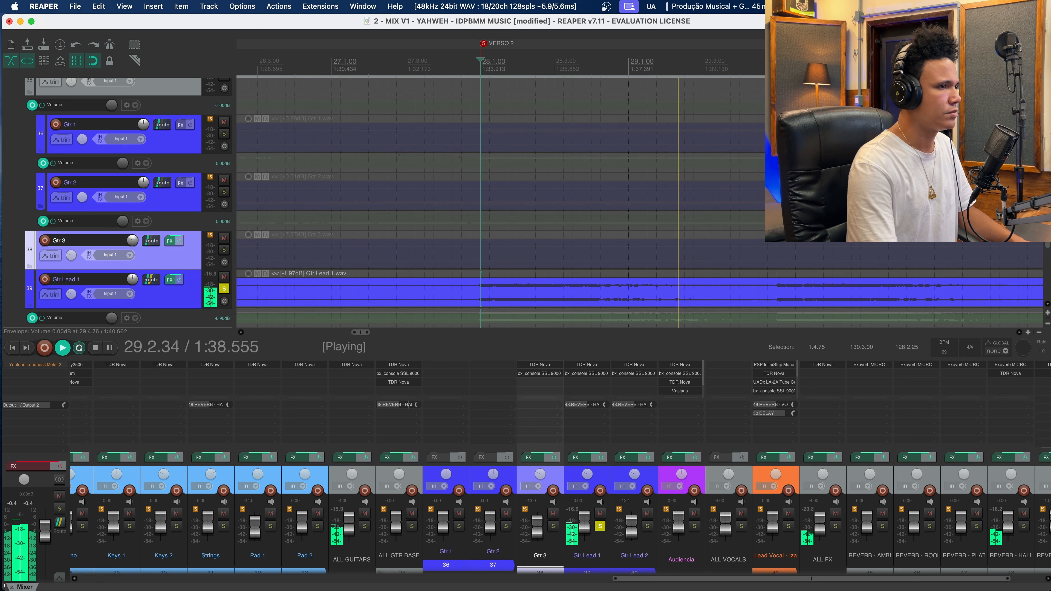
{"action": "scroll", "coordinate": [751, 251], "scroll_direction": "down", "scroll_amount": 3}
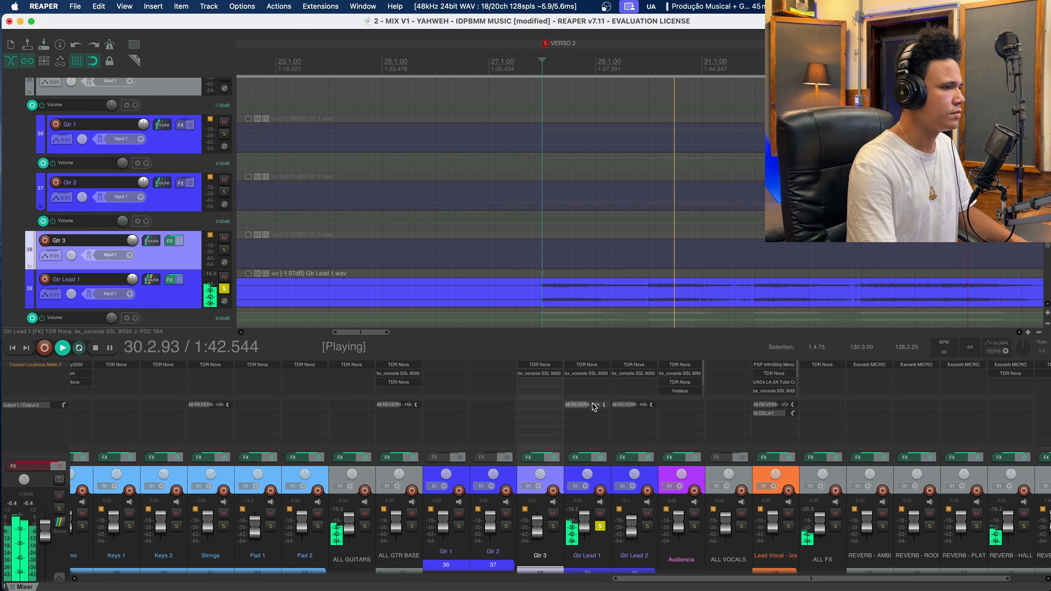
{"action": "key", "text": "space"}
- Review the TDR Nova EQ and bx_console SSL 9000 J on Gtr Lead 1, close both, and unsolo the track
{"action": "left_click", "coordinate": [586, 364]}
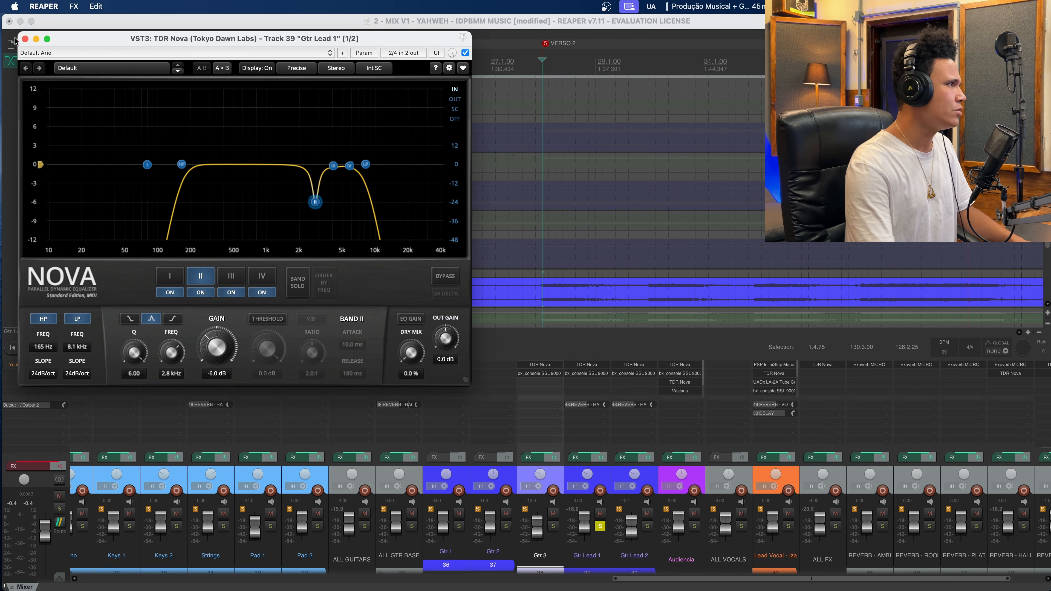
{"action": "left_click", "coordinate": [25, 39]}
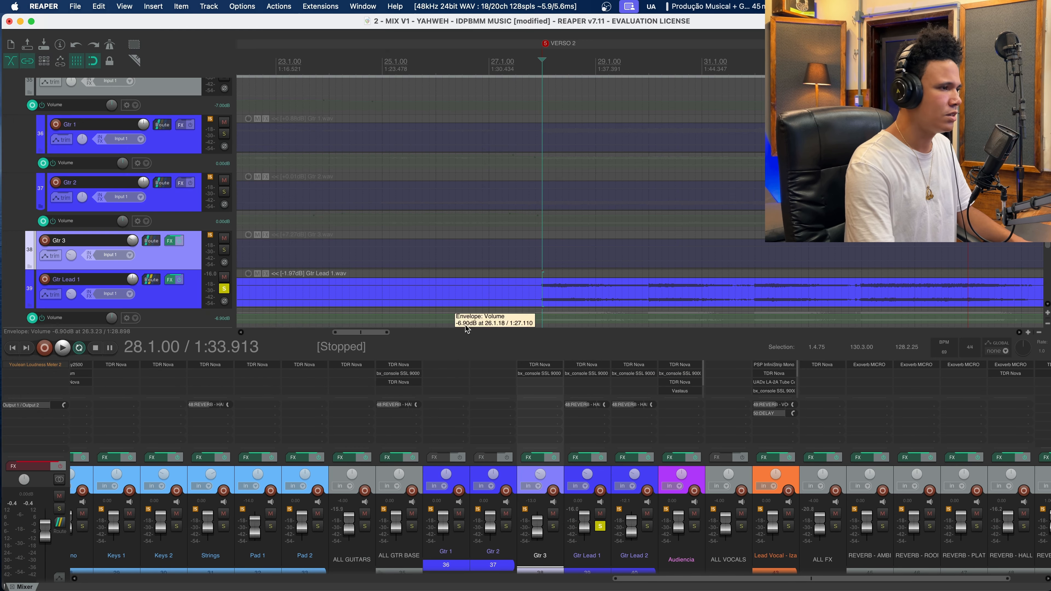
{"action": "left_click", "coordinate": [603, 375]}
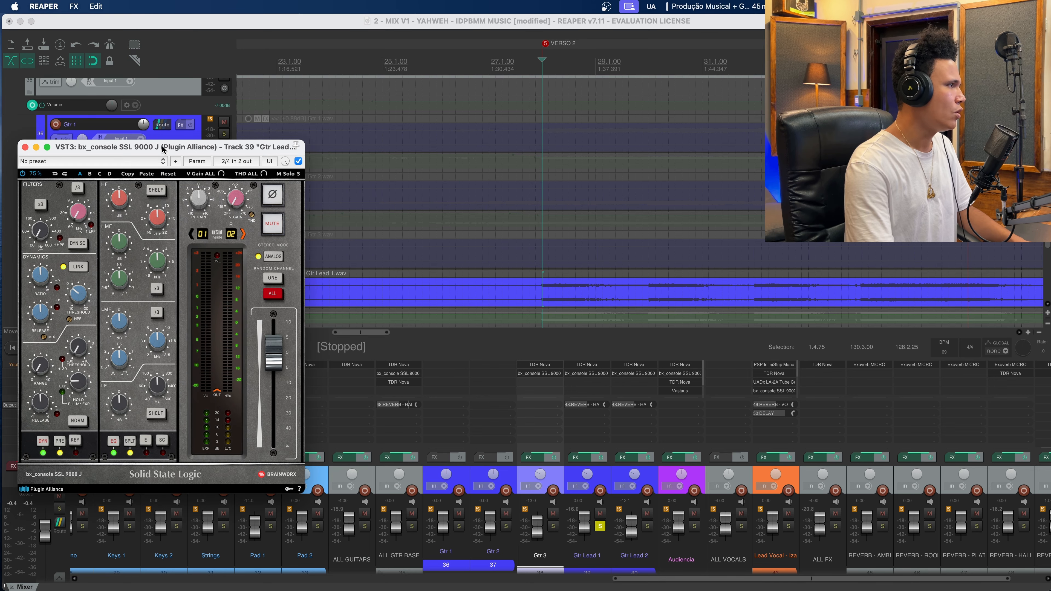
{"action": "left_click_drag", "start_coordinate": [163, 149], "coordinate": [317, 99]}
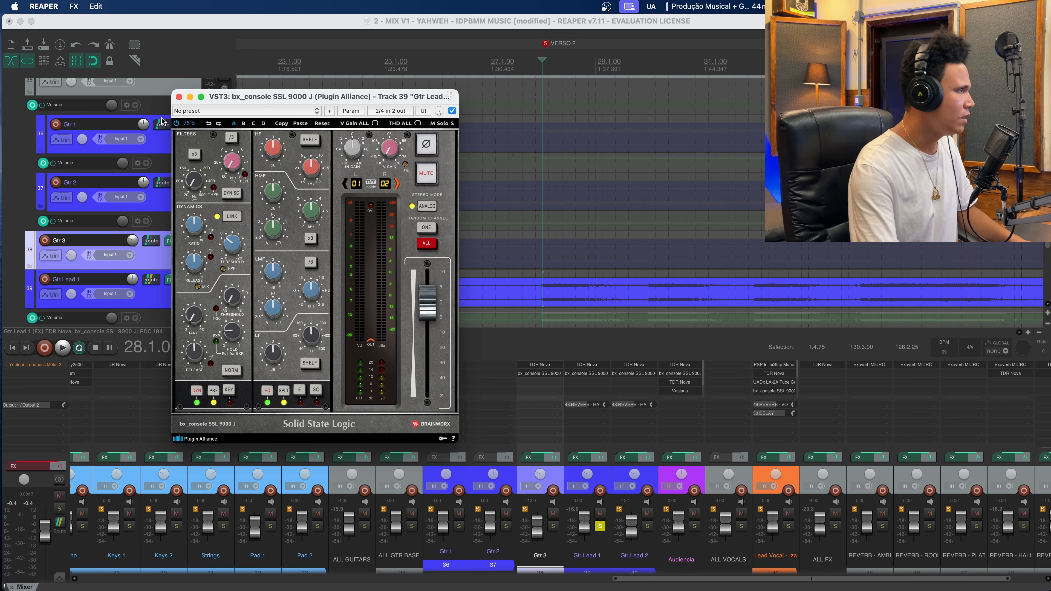
{"action": "left_click", "coordinate": [178, 97]}
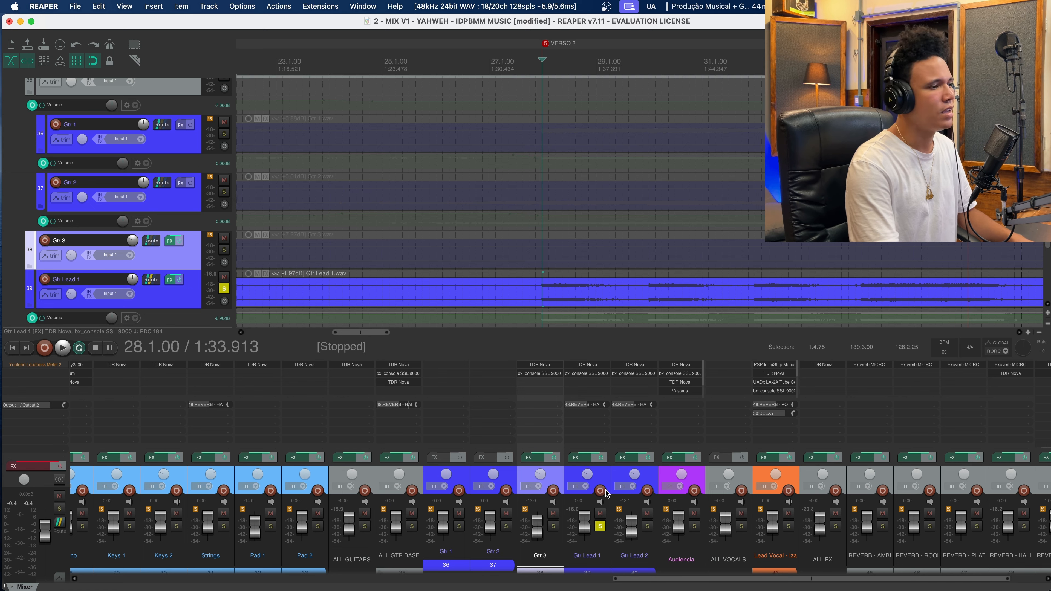
{"action": "left_click", "coordinate": [601, 481]}
{"action": "left_click", "coordinate": [600, 526]}
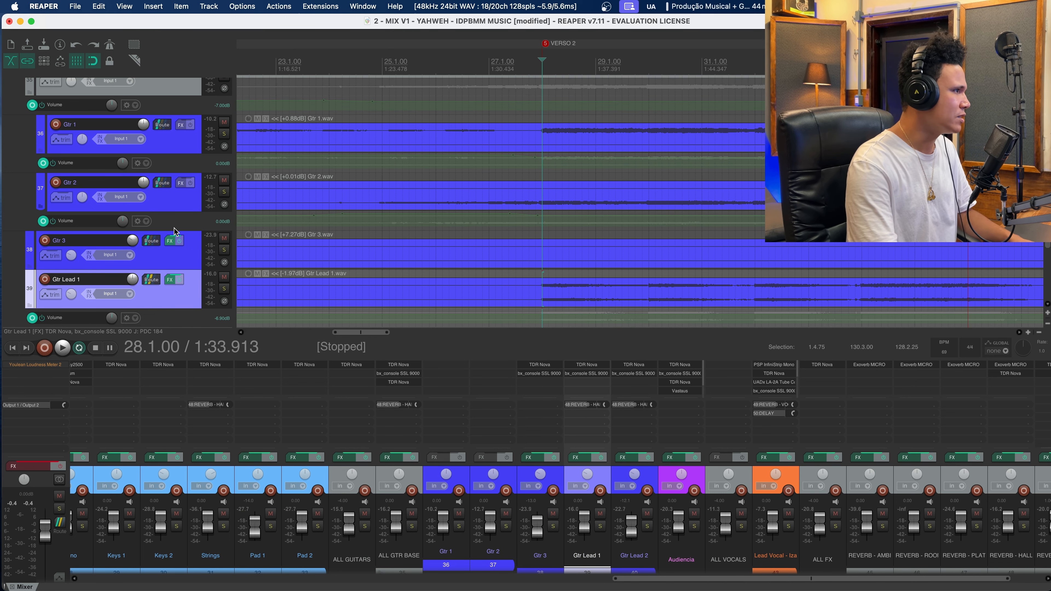
- Enlarge the Gtr 2 volume envelope lane and examine its automation across the song
{"action": "left_click_drag", "start_coordinate": [176, 229], "coordinate": [176, 310]}
{"action": "scroll", "coordinate": [503, 228], "scroll_direction": "down", "scroll_amount": 4}
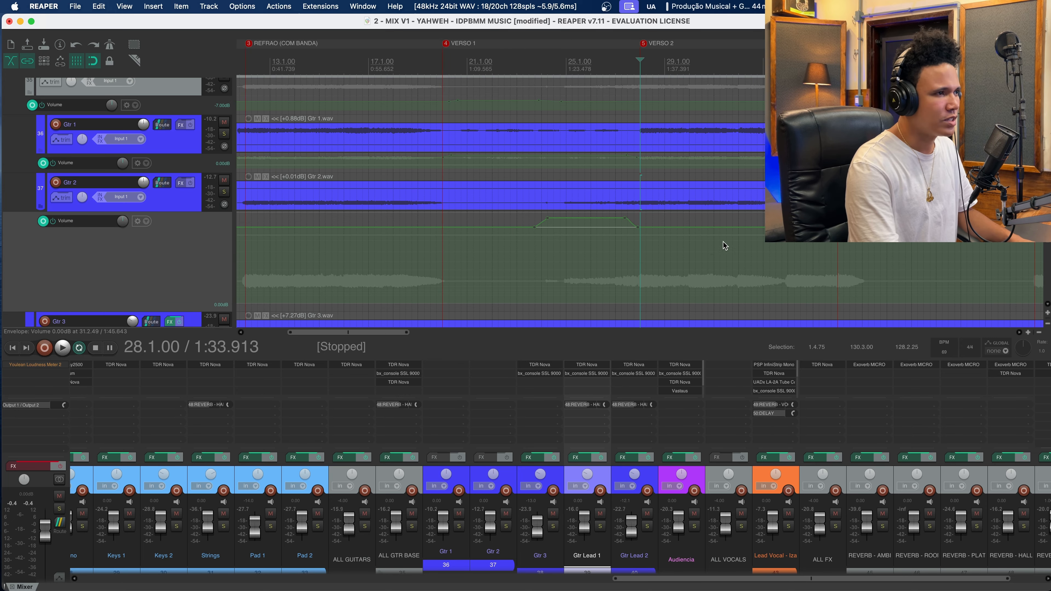
{"action": "scroll", "coordinate": [722, 246], "scroll_direction": "down", "scroll_amount": 3}
{"action": "scroll", "coordinate": [129, 237], "scroll_direction": "down", "scroll_amount": 3}
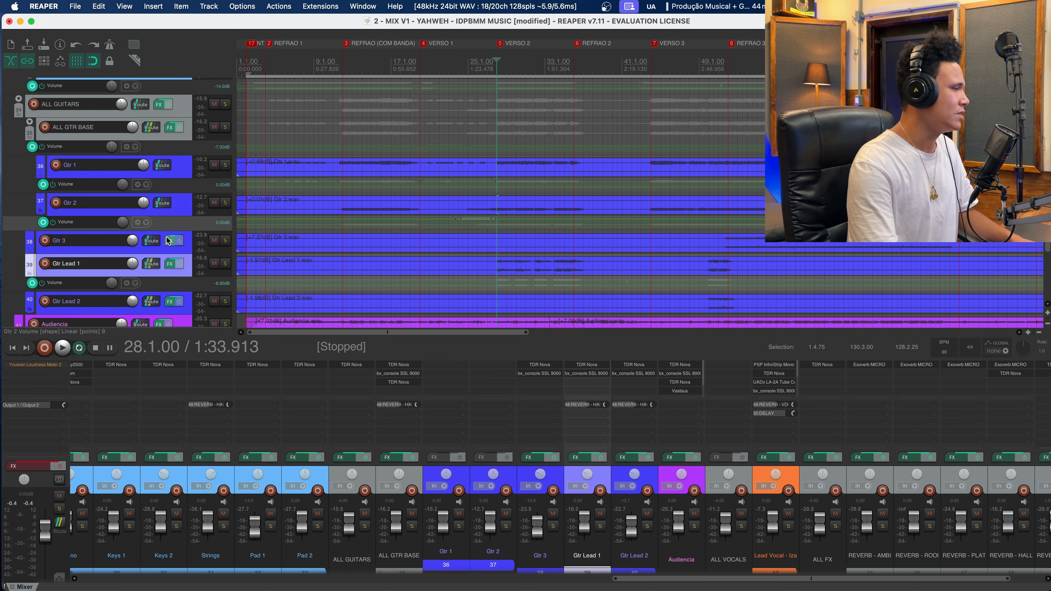
- Enlarge the Gtr Lead 1 volume envelope lane and examine its automation across the song
{"action": "scroll", "coordinate": [168, 240], "scroll_direction": "down", "scroll_amount": 3}
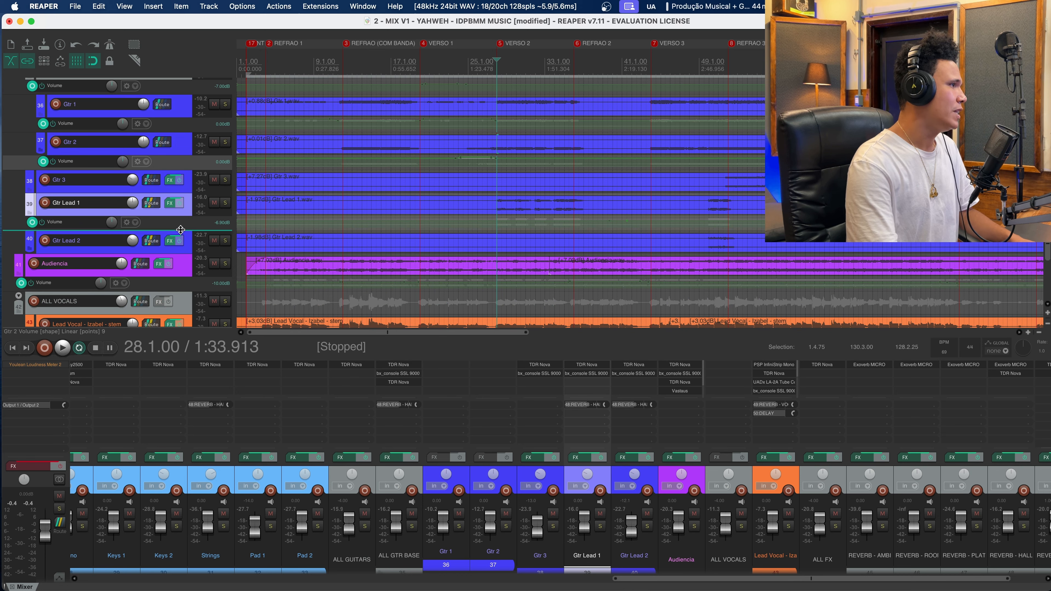
{"action": "left_click_drag", "start_coordinate": [180, 229], "coordinate": [183, 259]}
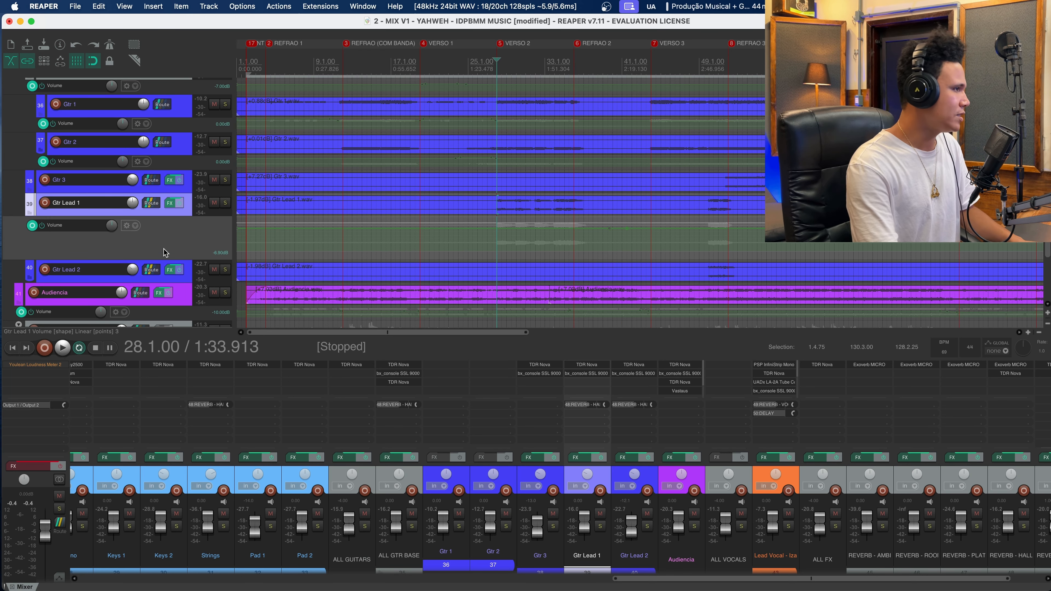
{"action": "scroll", "coordinate": [174, 256], "scroll_direction": "down", "scroll_amount": 1}
{"action": "mouse_move", "coordinate": [183, 258]}
{"action": "left_mouse_down"}
{"action": "mouse_move", "coordinate": [184, 273]}
{"action": "mouse_move", "coordinate": [184, 261]}
{"action": "left_mouse_up"}
{"action": "scroll", "coordinate": [508, 233], "scroll_direction": "down", "scroll_amount": 3}
{"action": "scroll", "coordinate": [508, 233], "scroll_direction": "down", "scroll_amount": 3}
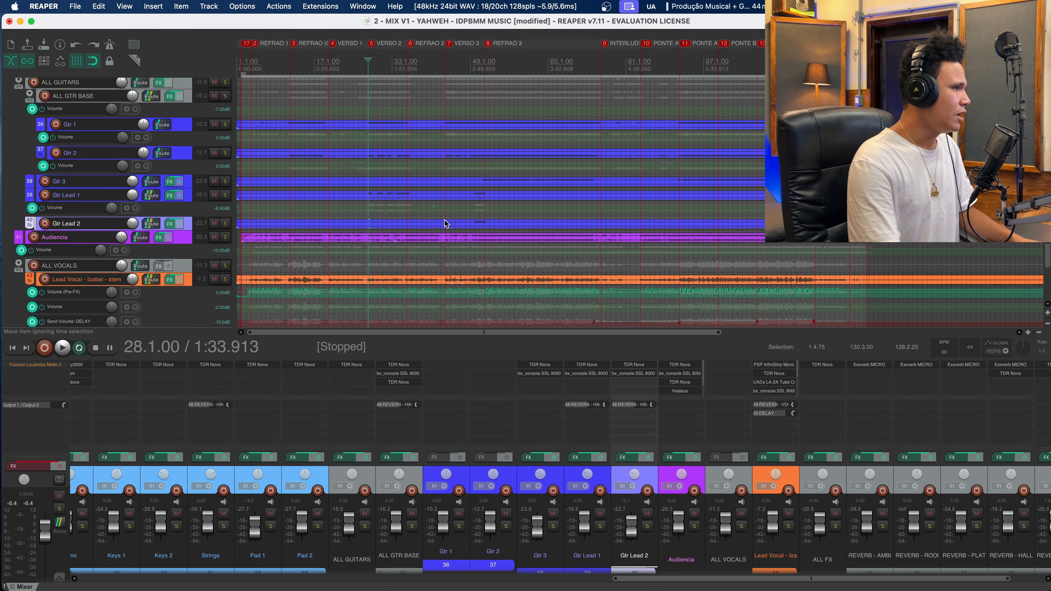
- Select the Audiencia track and increase its height to show its waveform and volume envelope in the arrangement
{"action": "scroll", "coordinate": [187, 227], "scroll_direction": "down", "scroll_amount": 1}
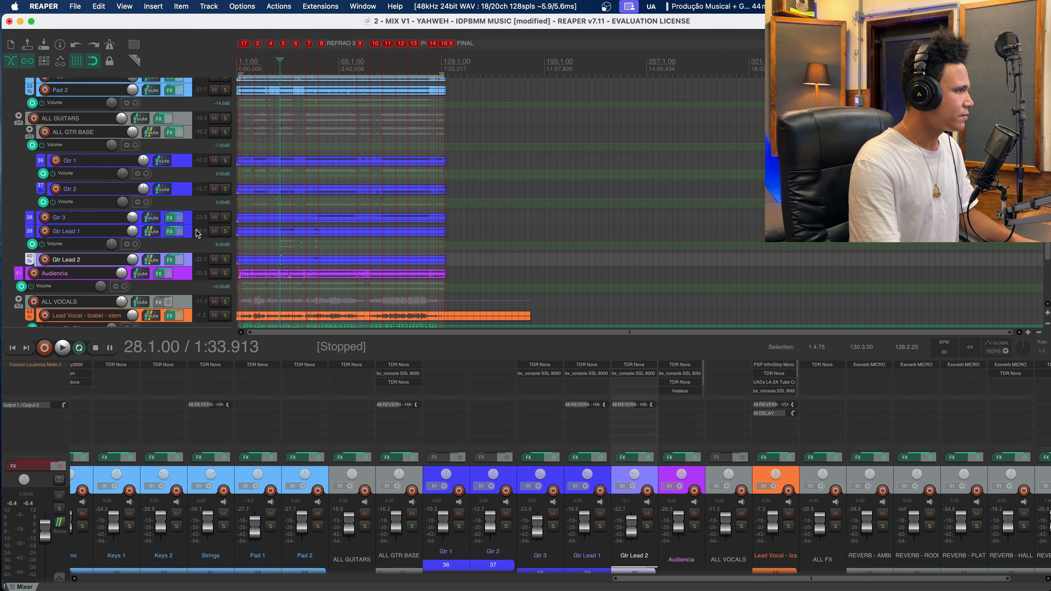
{"action": "scroll", "coordinate": [187, 234], "scroll_direction": "up", "scroll_amount": 1}
{"action": "left_click", "coordinate": [185, 240]}
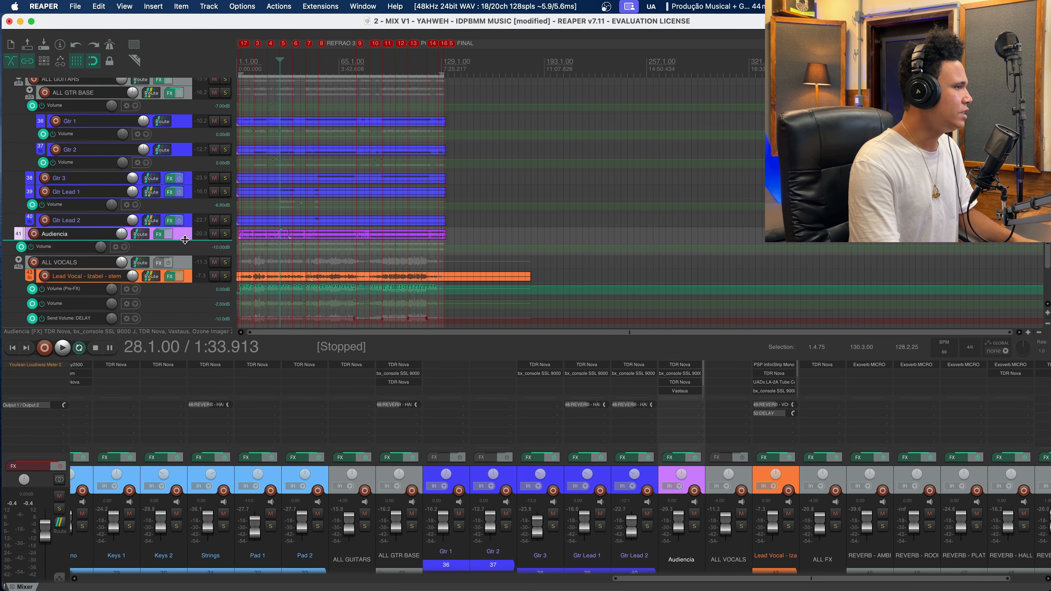
{"action": "left_click_drag", "start_coordinate": [185, 238], "coordinate": [188, 295]}
{"action": "scroll", "coordinate": [313, 260], "scroll_direction": "up", "scroll_amount": 4}
{"action": "scroll", "coordinate": [206, 272], "scroll_direction": "up", "scroll_amount": 1}
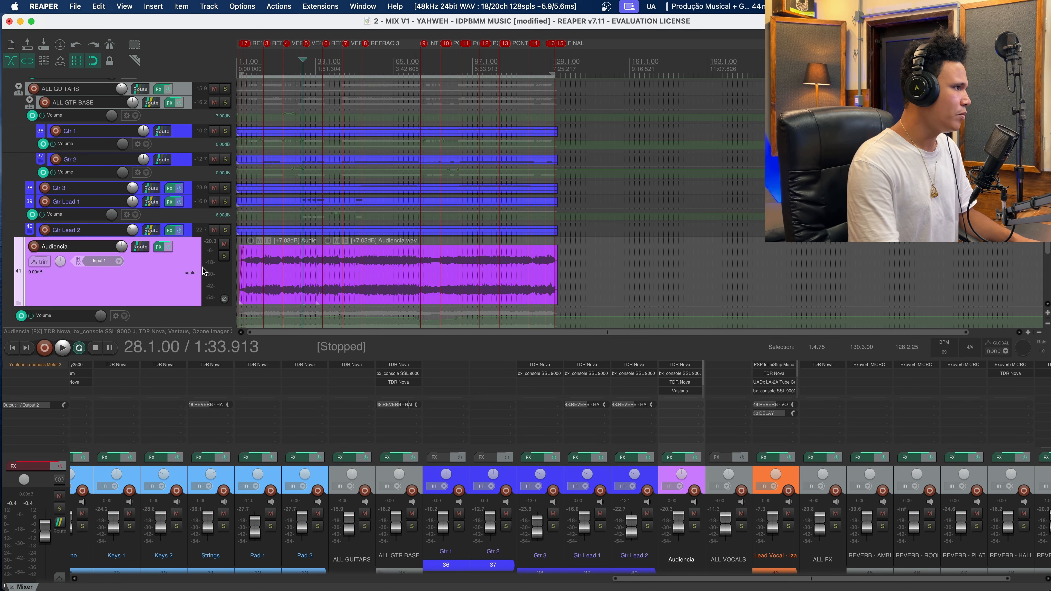
{"action": "left_click_drag", "start_coordinate": [1048, 234], "coordinate": [1050, 248]}
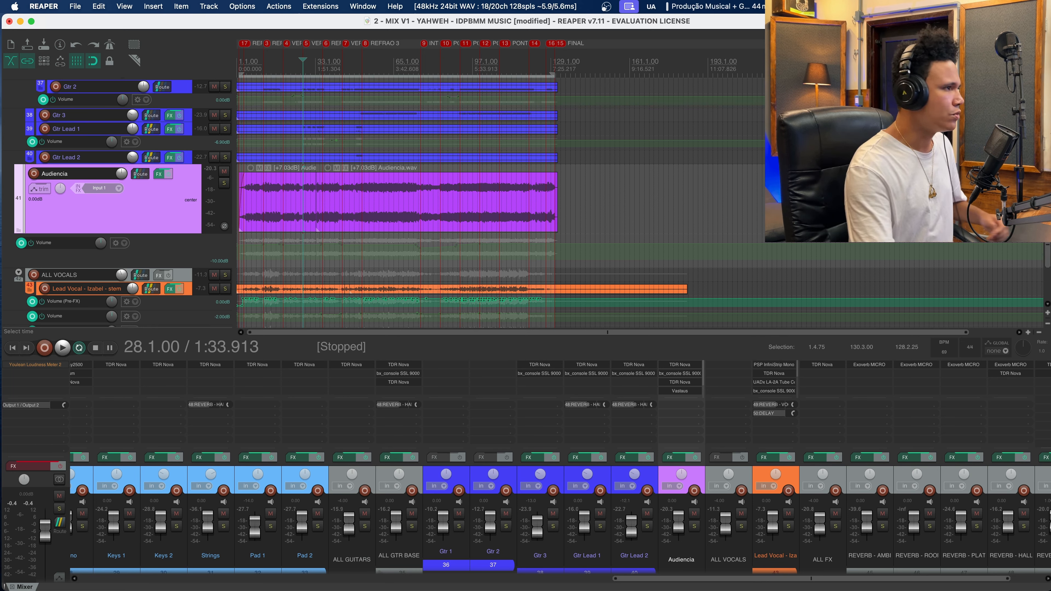
- Solo the Audiencia track, play it from bar 53, and expand its mixer effects list to show the full chain
{"action": "left_click", "coordinate": [360, 63]}
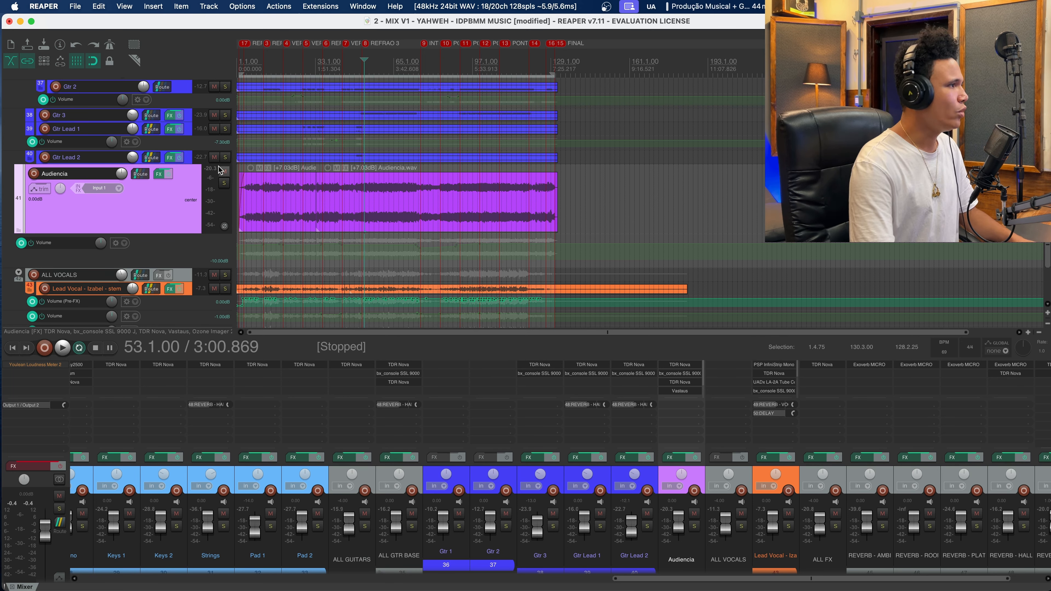
{"action": "left_click", "coordinate": [224, 183]}
{"action": "key", "text": "space"}
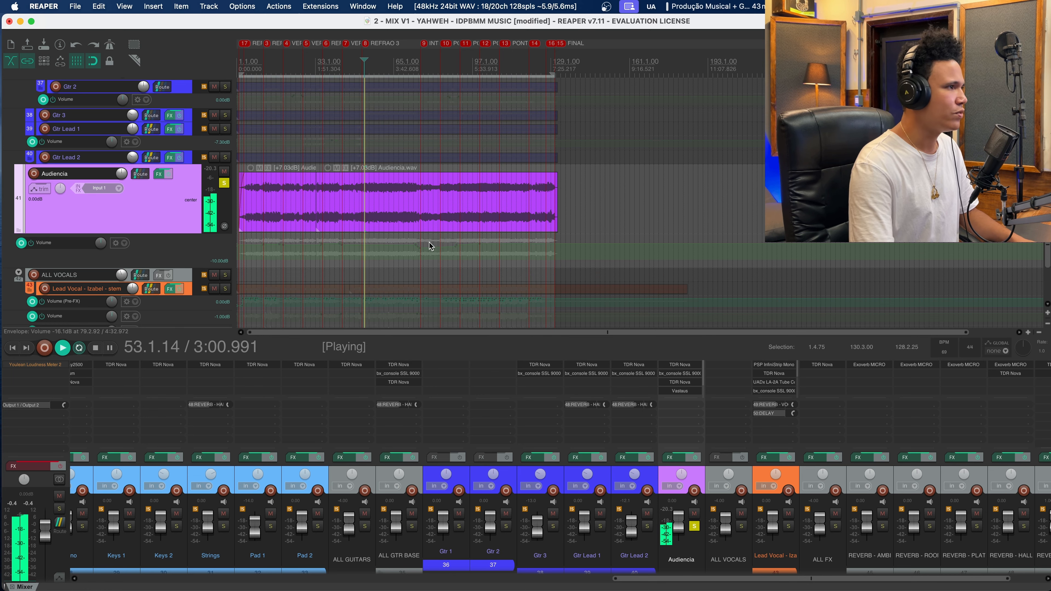
{"action": "scroll", "coordinate": [528, 248], "scroll_direction": "up", "scroll_amount": 4}
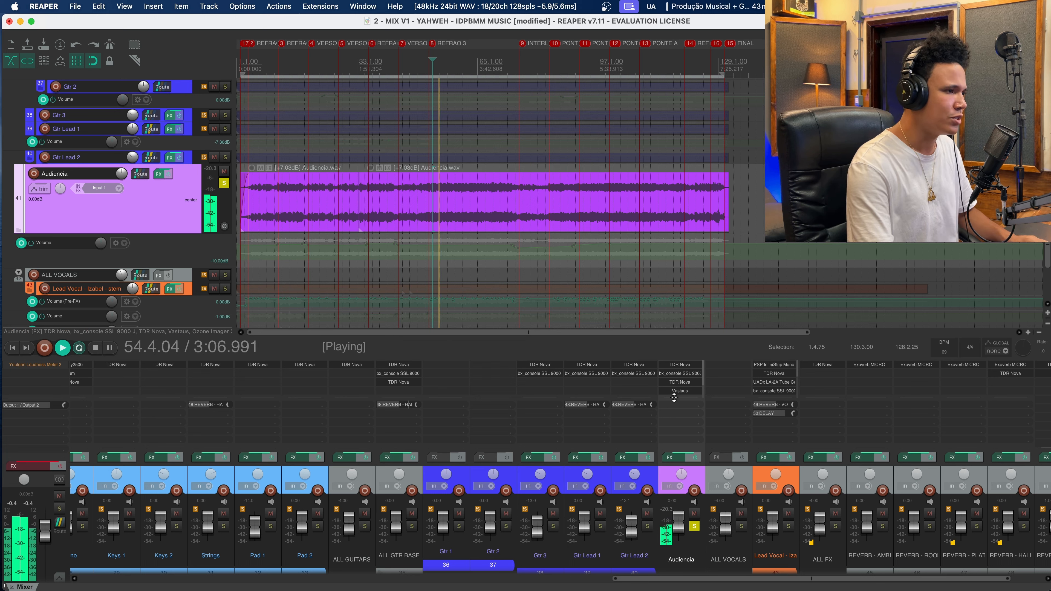
{"action": "left_click_drag", "start_coordinate": [676, 403], "coordinate": [681, 414]}
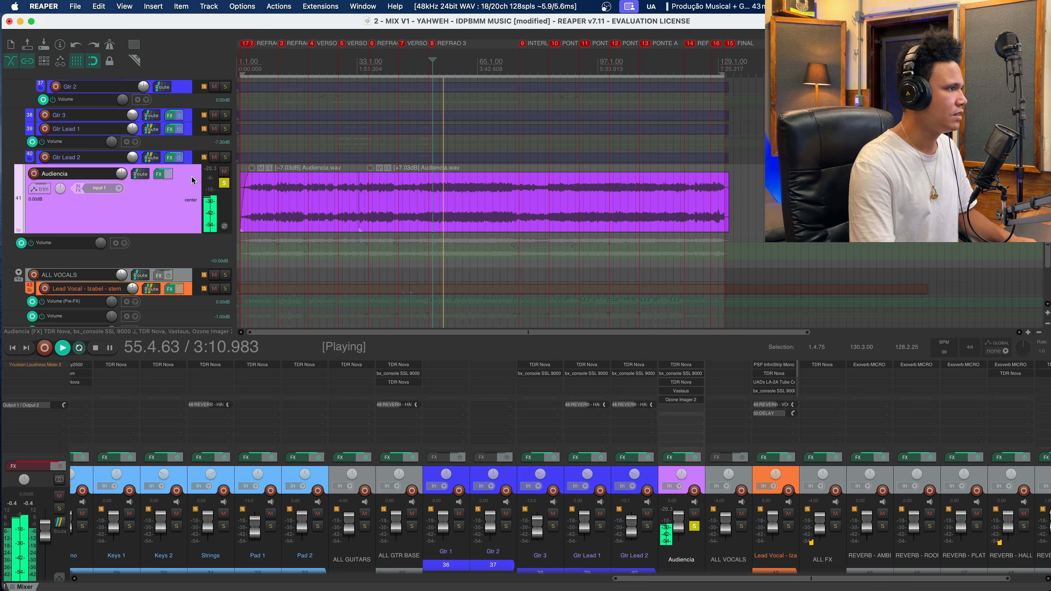
{"action": "key", "text": "space"}
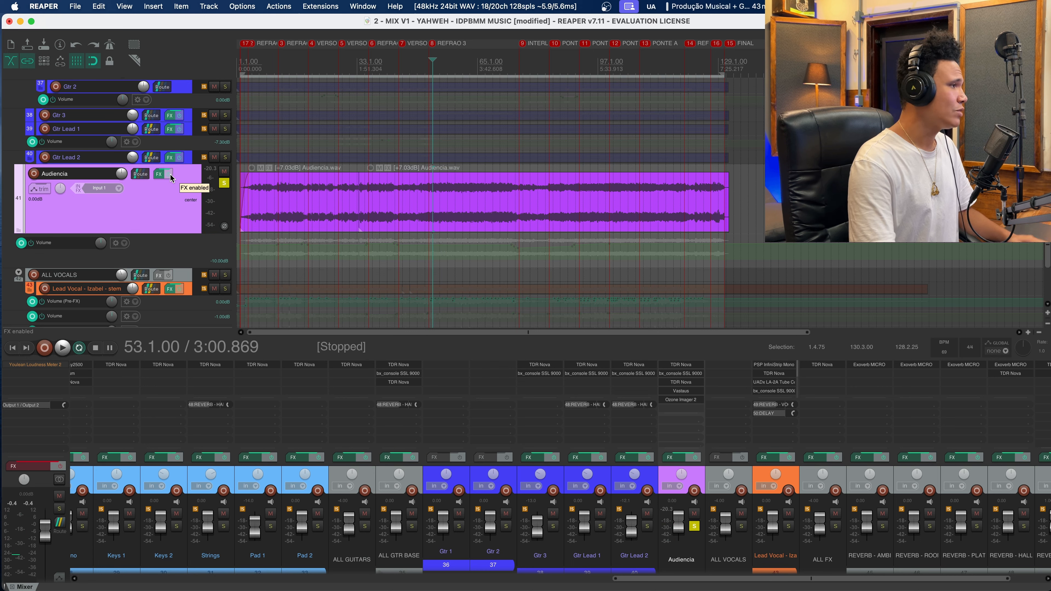
- Compare the Audiencia track during playback with its whole effects chain bypassed and re-enabled
{"action": "left_click", "coordinate": [169, 175]}
{"action": "key", "text": "space"}
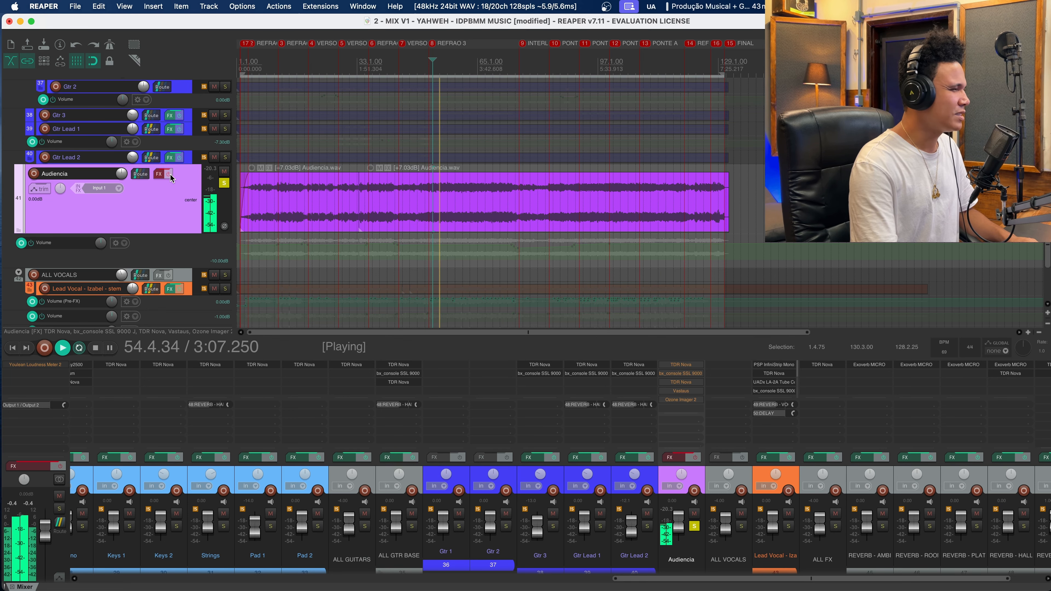
{"action": "left_click", "coordinate": [169, 174]}
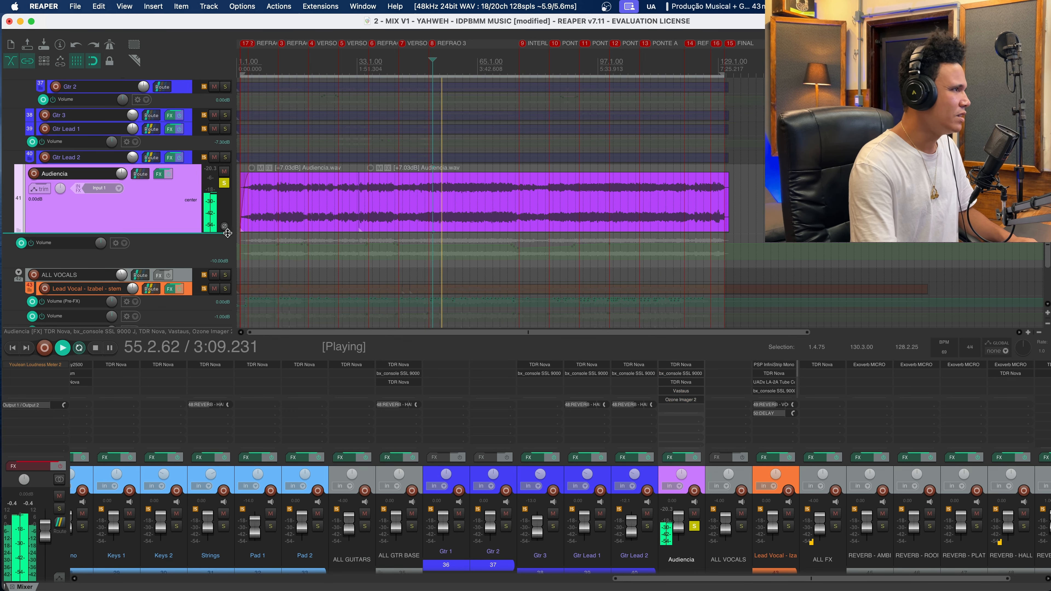
{"action": "key", "text": "space"}
- Audition the first TDR Nova EQ on Audiencia, set band III gain to -10.1 dB, and close the plug-in after reviewing its curve
{"action": "left_click", "coordinate": [681, 364]}
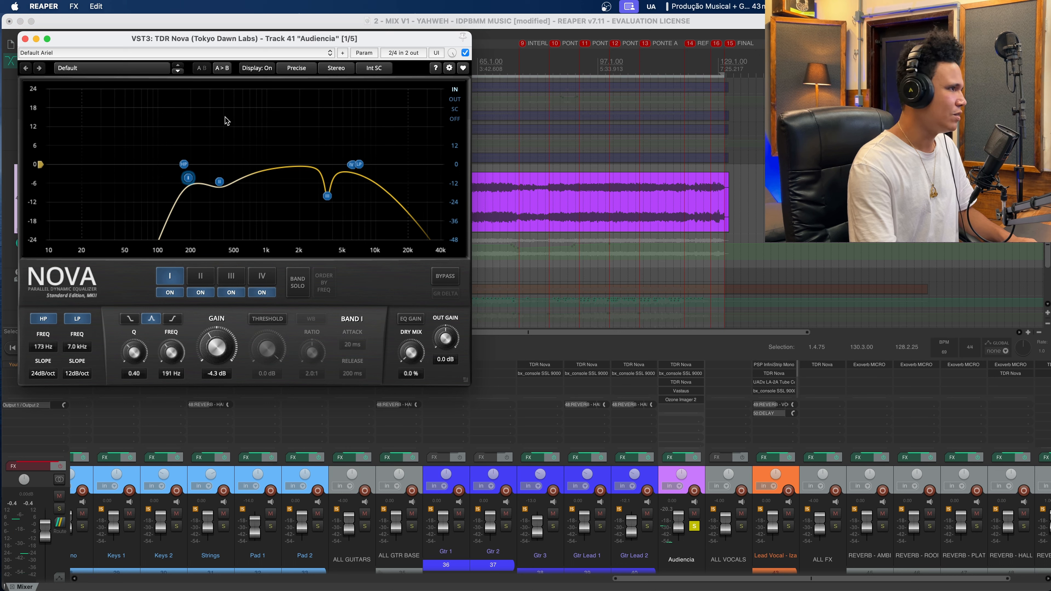
{"action": "left_click", "coordinate": [329, 197]}
{"action": "key", "text": "space"}
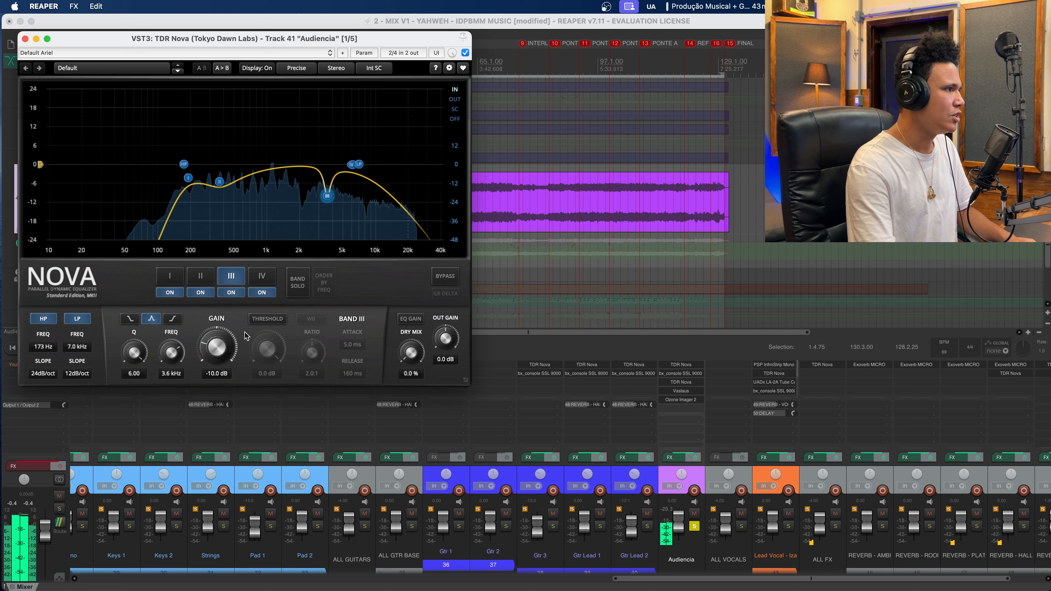
{"action": "mouse_move", "coordinate": [208, 347]}
{"action": "left_mouse_down"}
{"action": "mouse_move", "coordinate": [208, 302]}
{"action": "mouse_move", "coordinate": [208, 347]}
{"action": "left_mouse_up"}
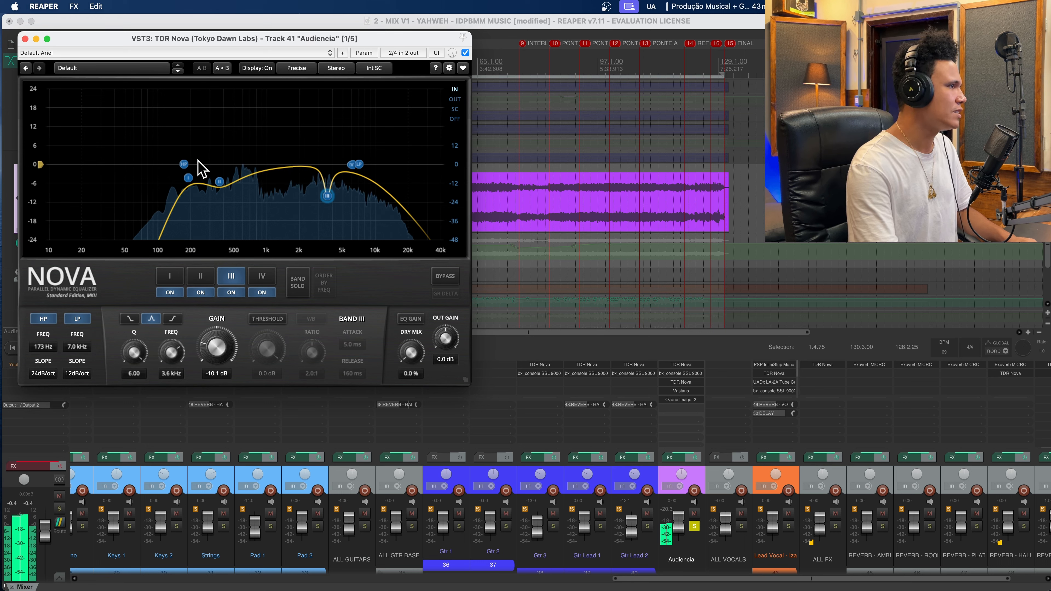
{"action": "left_click", "coordinate": [24, 39]}
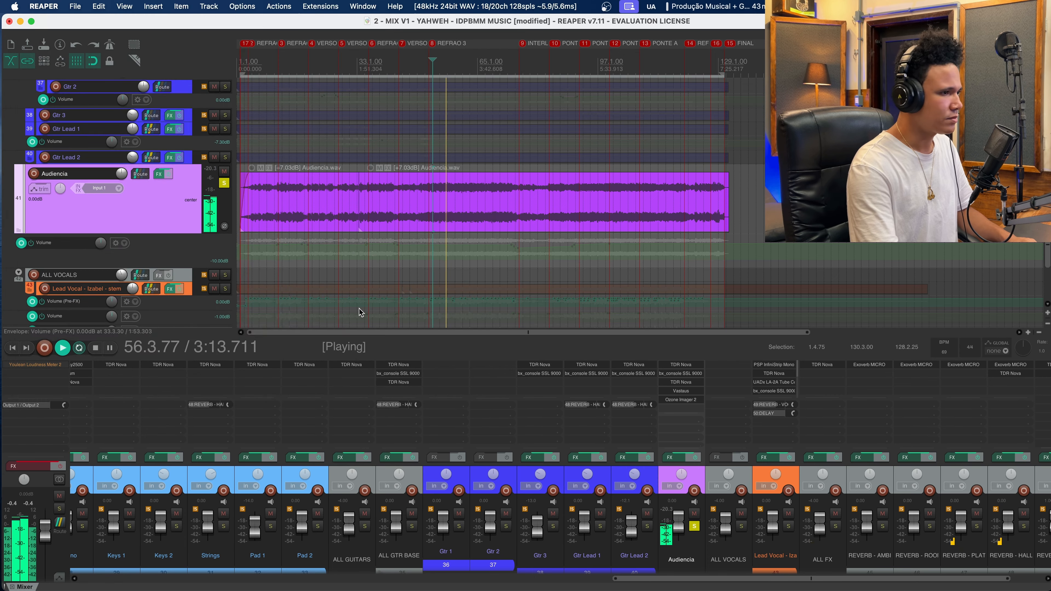
{"action": "key", "text": "space"}
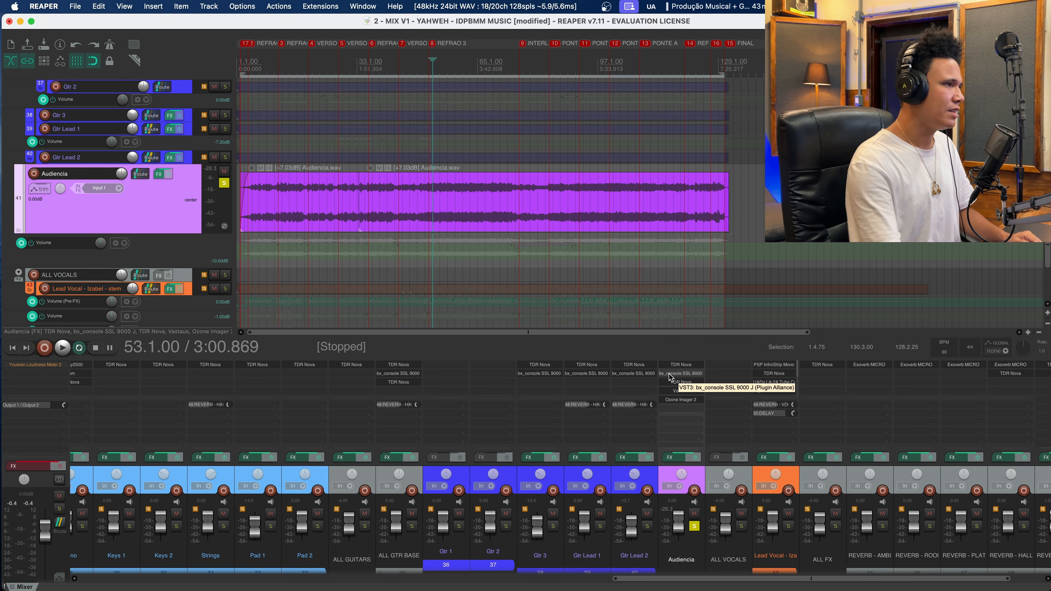
{"action": "left_click", "coordinate": [678, 364]}
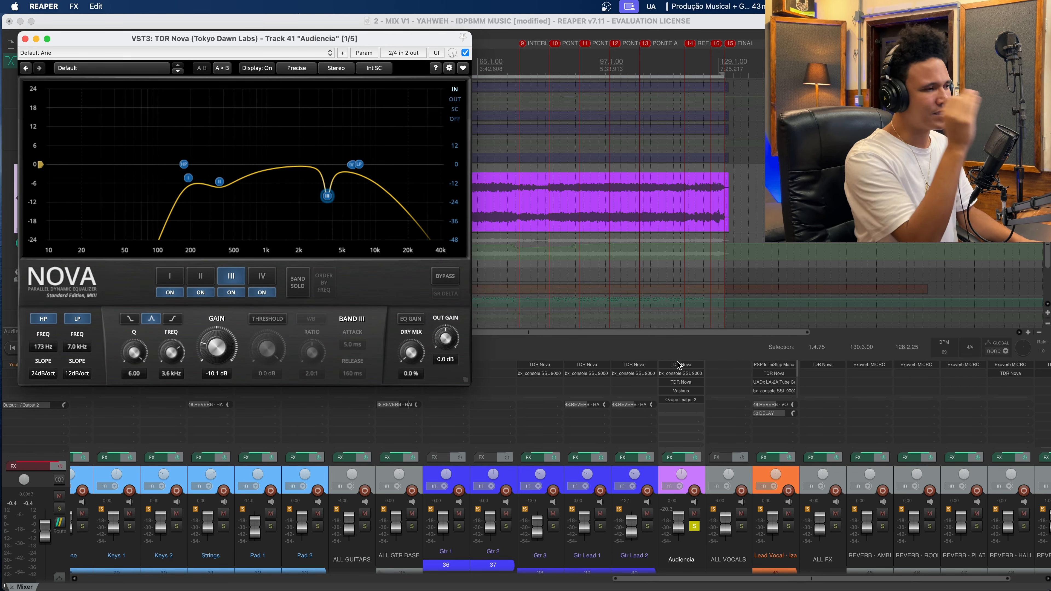
{"action": "left_click", "coordinate": [25, 39]}
- Review the bx_console SSL 9000 J settings on Audiencia during playback and close the plug-in
{"action": "left_click", "coordinate": [692, 374]}
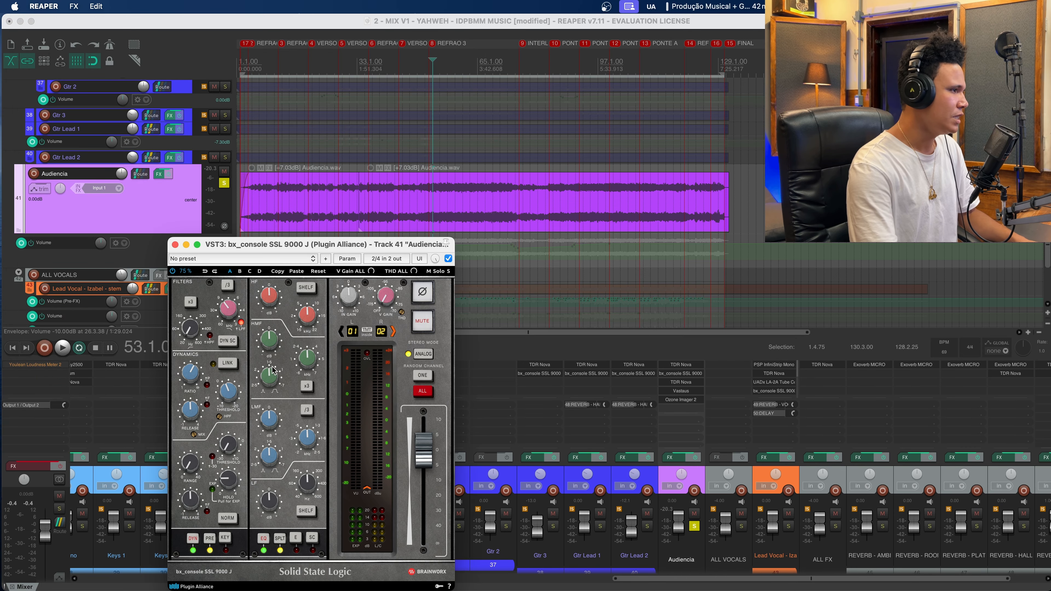
{"action": "key", "text": "space"}
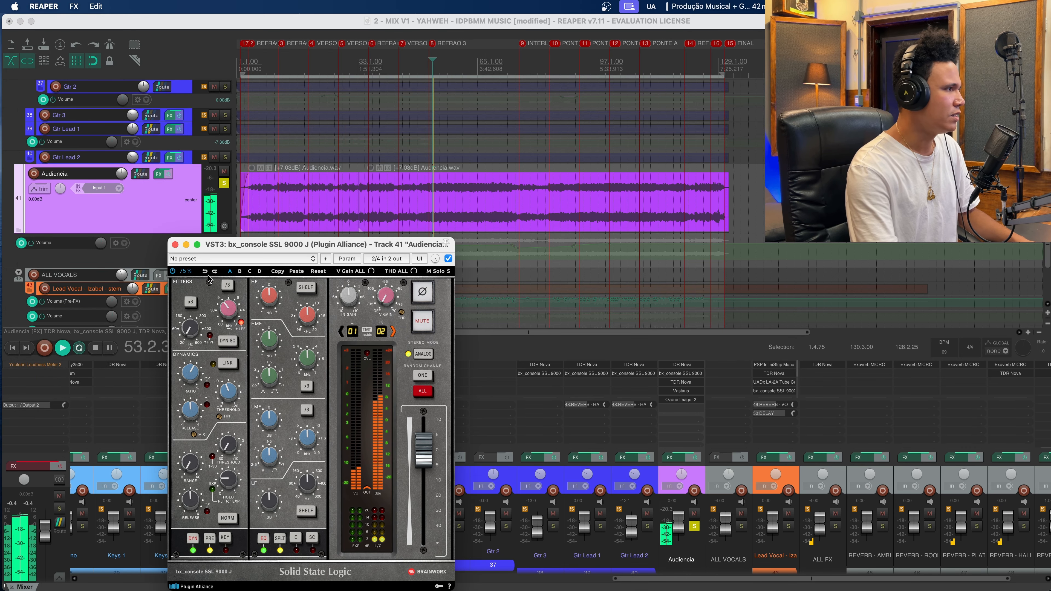
{"action": "left_click", "coordinate": [177, 247]}
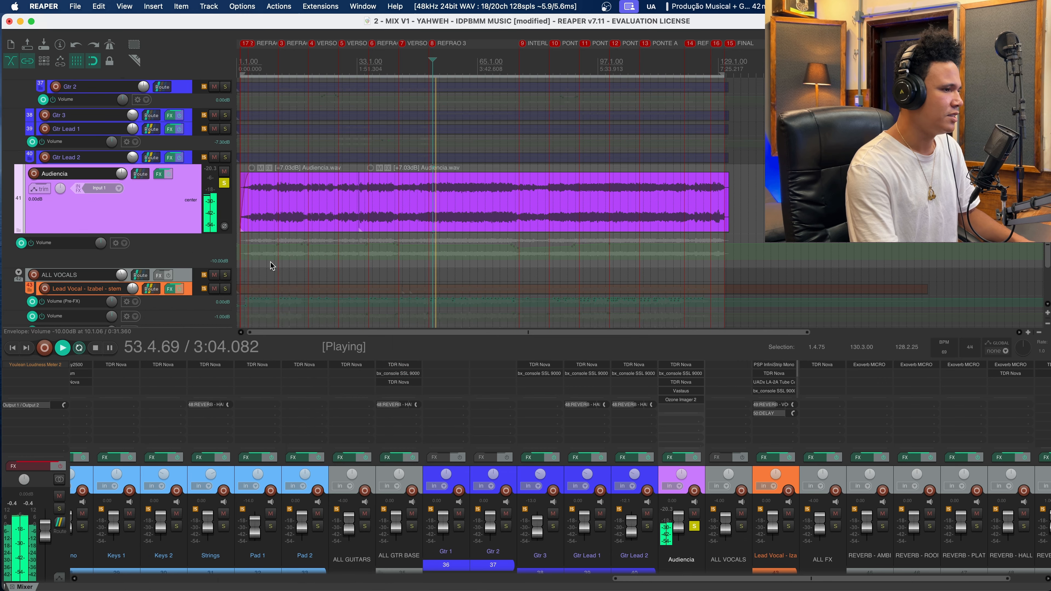
{"action": "key", "text": "space"}
- Review the second TDR Nova on Audiencia while playing from bar 67, and close the plug-in
{"action": "left_click", "coordinate": [679, 381]}
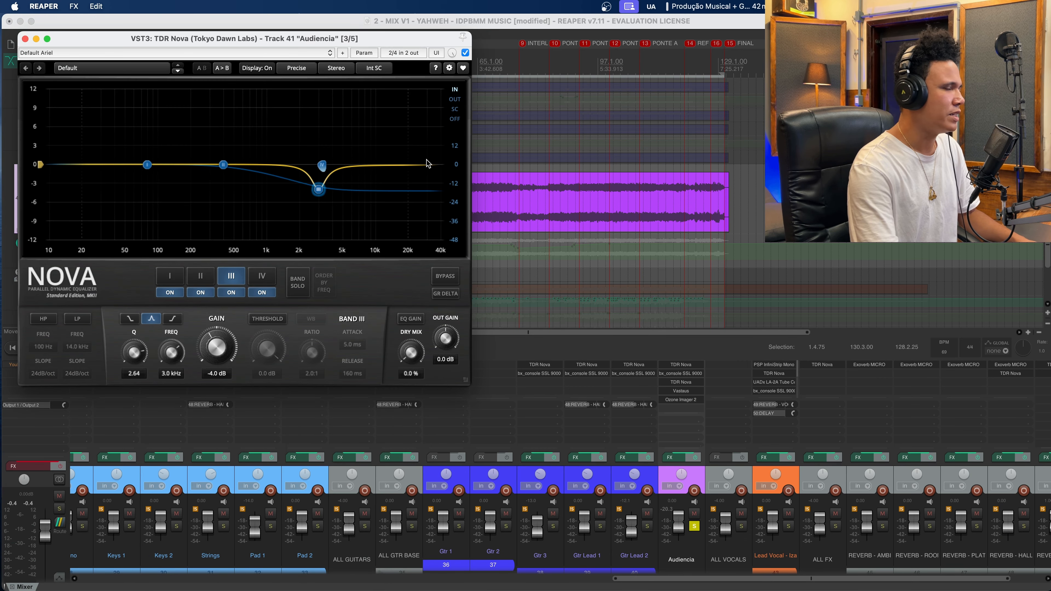
{"action": "left_click", "coordinate": [491, 194]}
{"action": "key", "text": "space"}
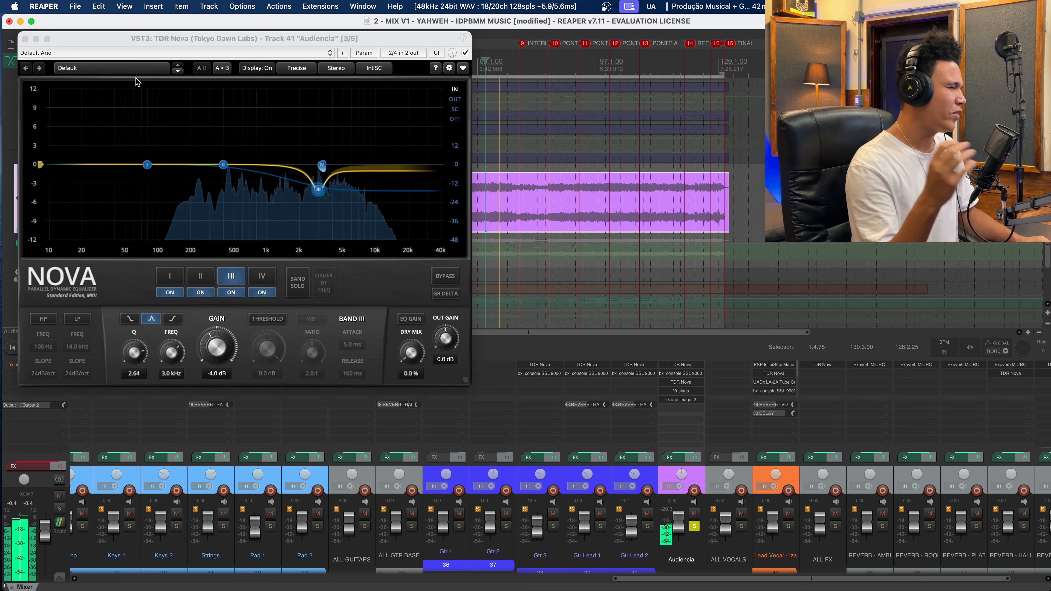
{"action": "left_click", "coordinate": [25, 38]}
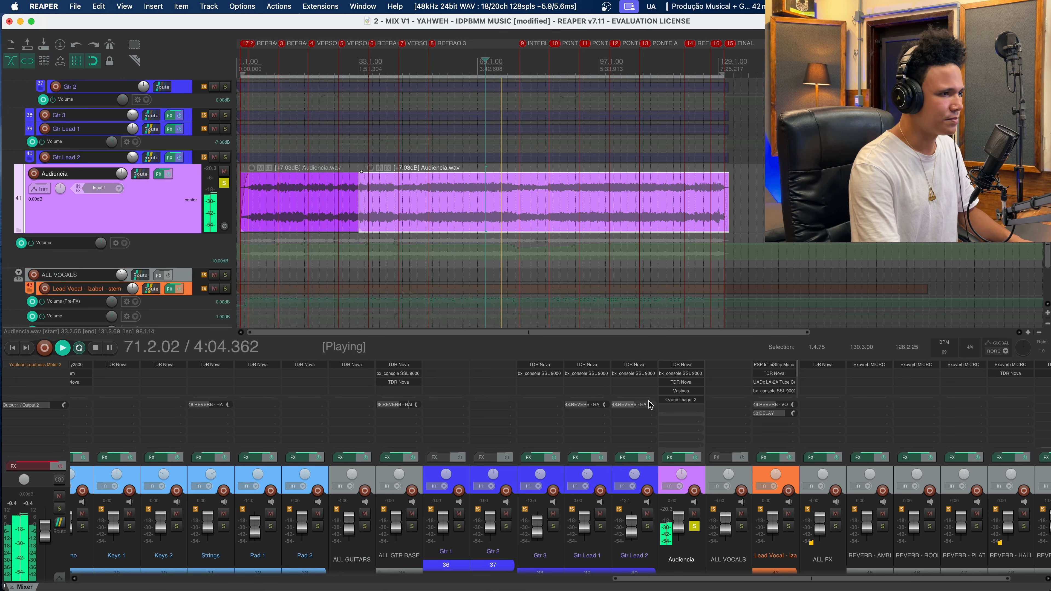
{"action": "key", "text": "space"}
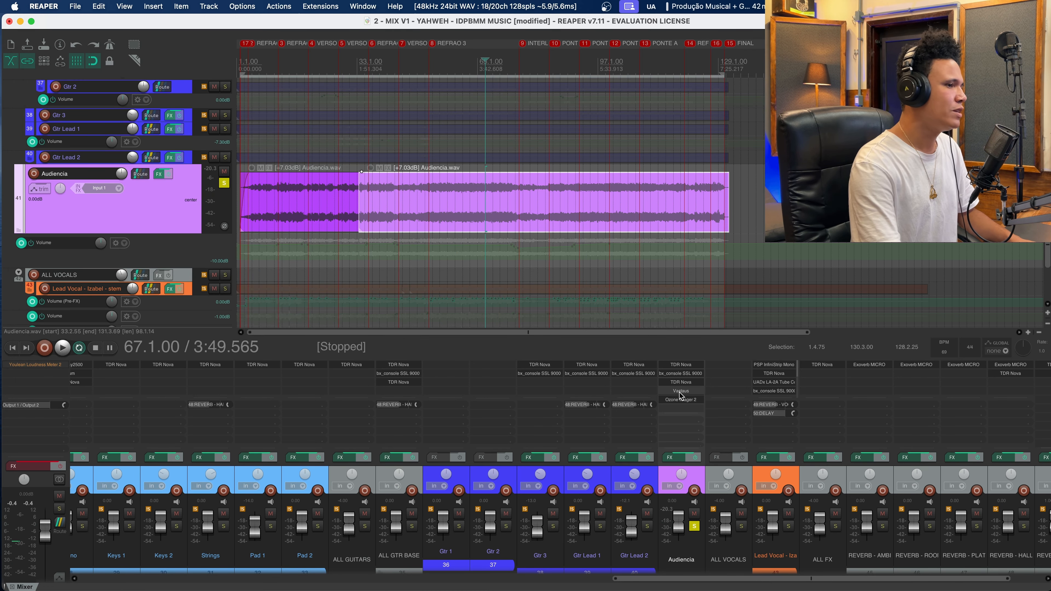
- Review the Vastaus plug-in settings on Audiencia and close its window
{"action": "left_click", "coordinate": [680, 392]}
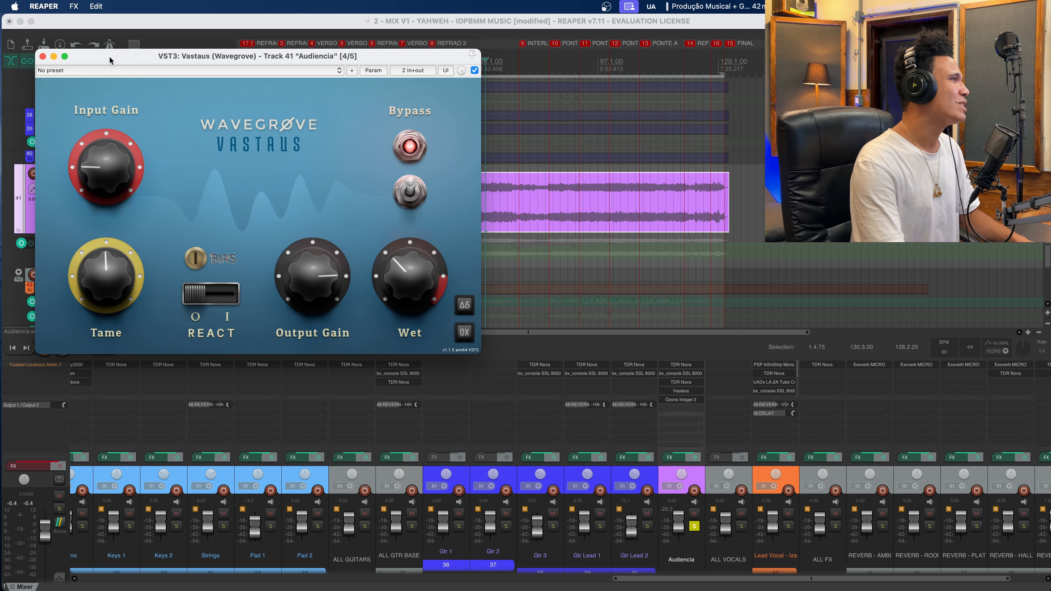
{"action": "left_click_drag", "start_coordinate": [110, 60], "coordinate": [257, 69]}
{"action": "left_click", "coordinate": [190, 66]}
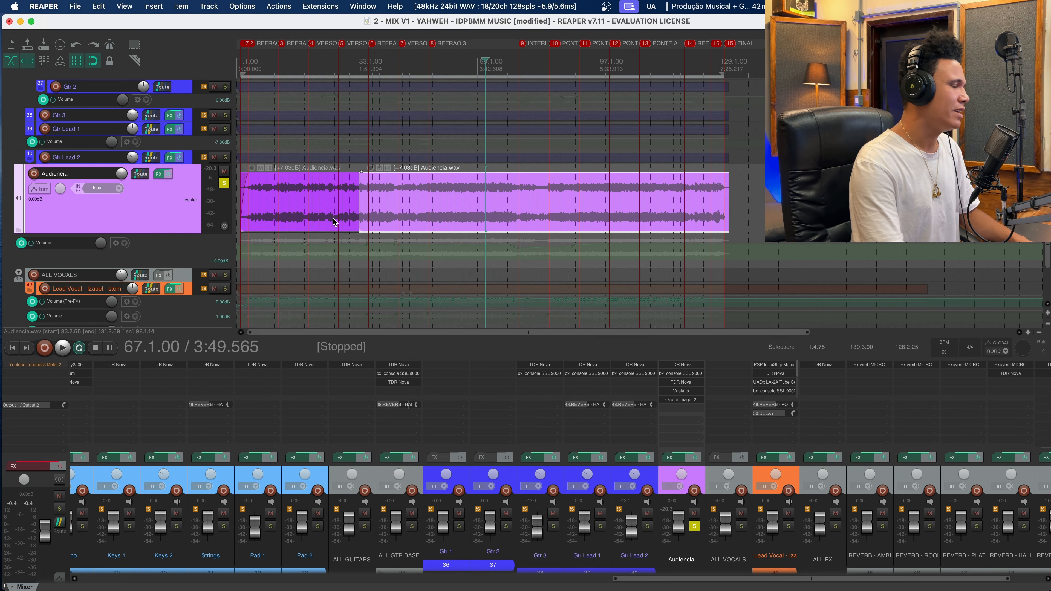
- Audition Vastaus on Audiencia with its Wet amount turned fully up, restore the original Wet amount, and close the plug-in
{"action": "left_click", "coordinate": [680, 392]}
{"action": "key", "text": "space"}
{"action": "left_click_drag", "start_coordinate": [571, 317], "coordinate": [571, 273]}
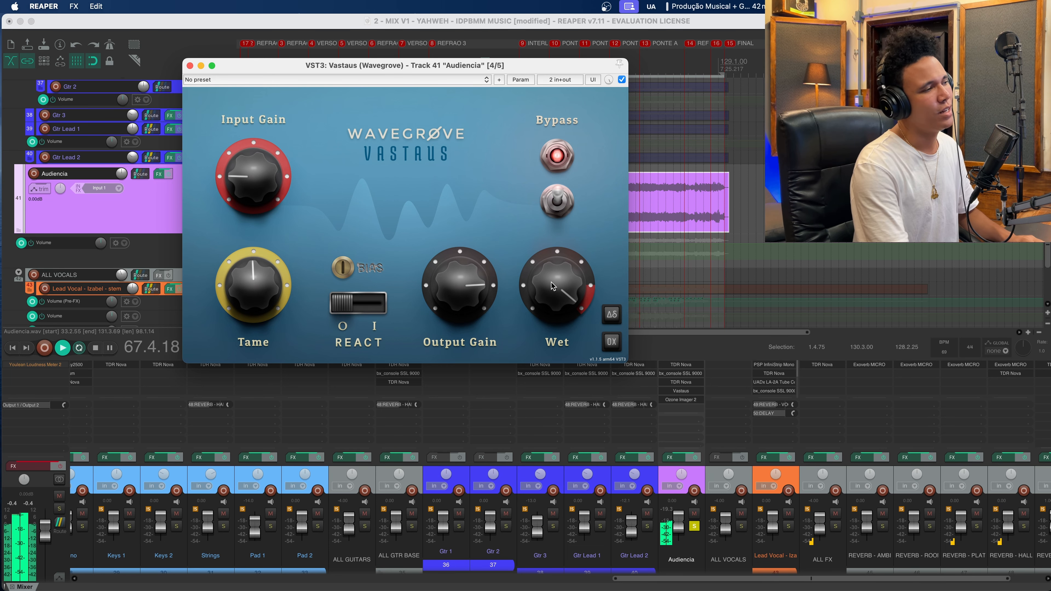
{"action": "left_click_drag", "start_coordinate": [552, 286], "coordinate": [554, 290]}
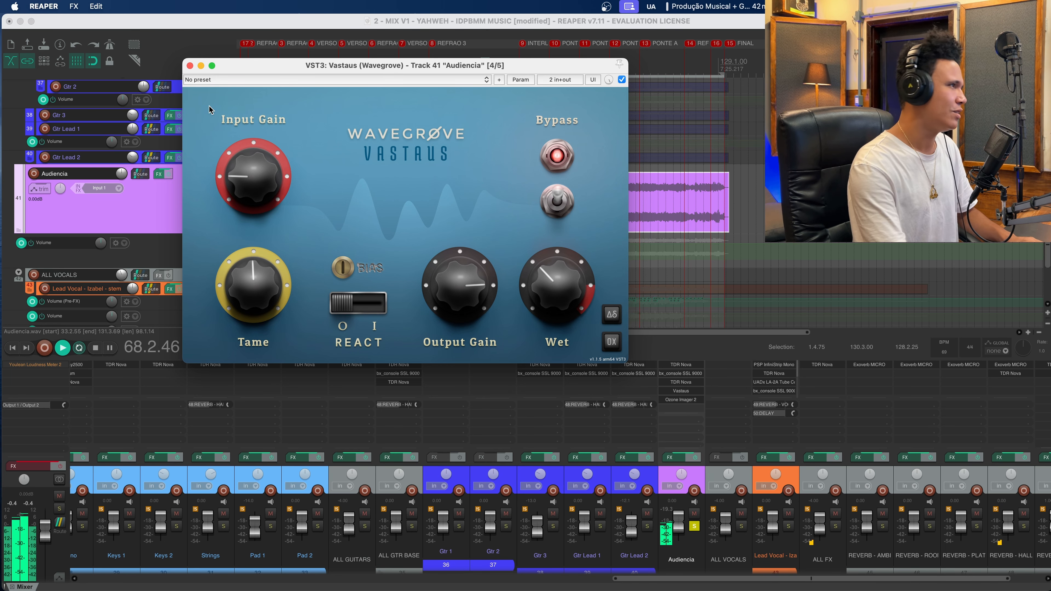
{"action": "left_click", "coordinate": [190, 65]}
{"action": "key", "text": "space"}
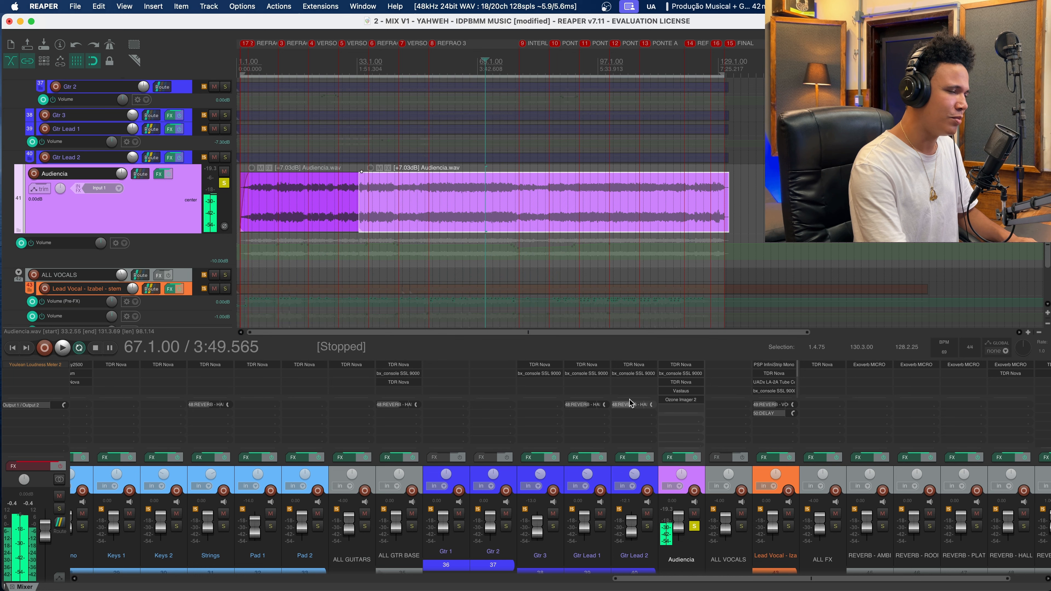
- Review the Ozone Imager 2 width and stereoize settings on Audiencia, close the plug-in, and unsolo the track
{"action": "left_click", "coordinate": [681, 400]}
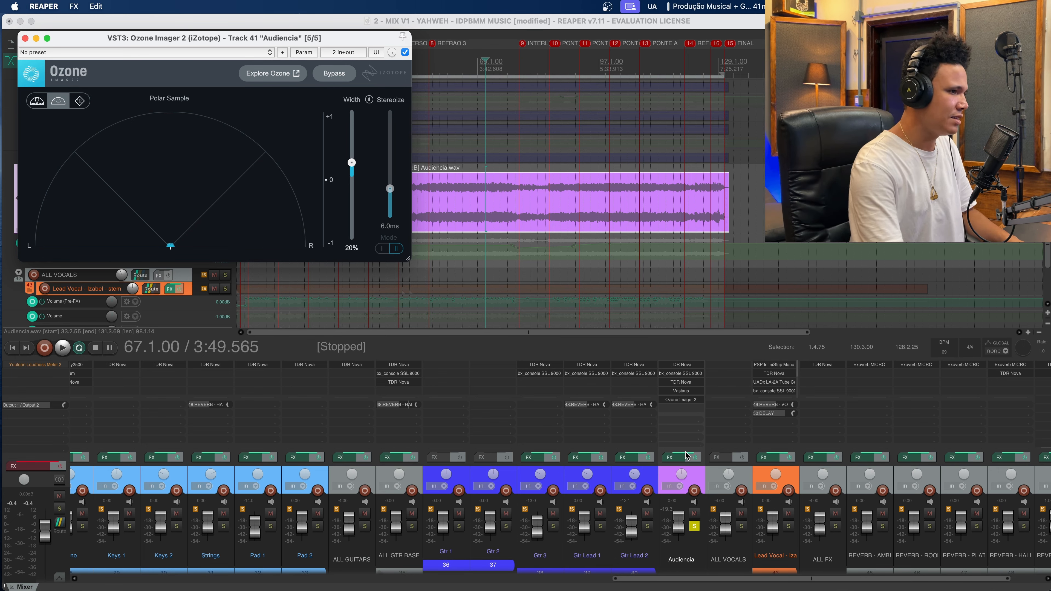
{"action": "left_click", "coordinate": [695, 478]}
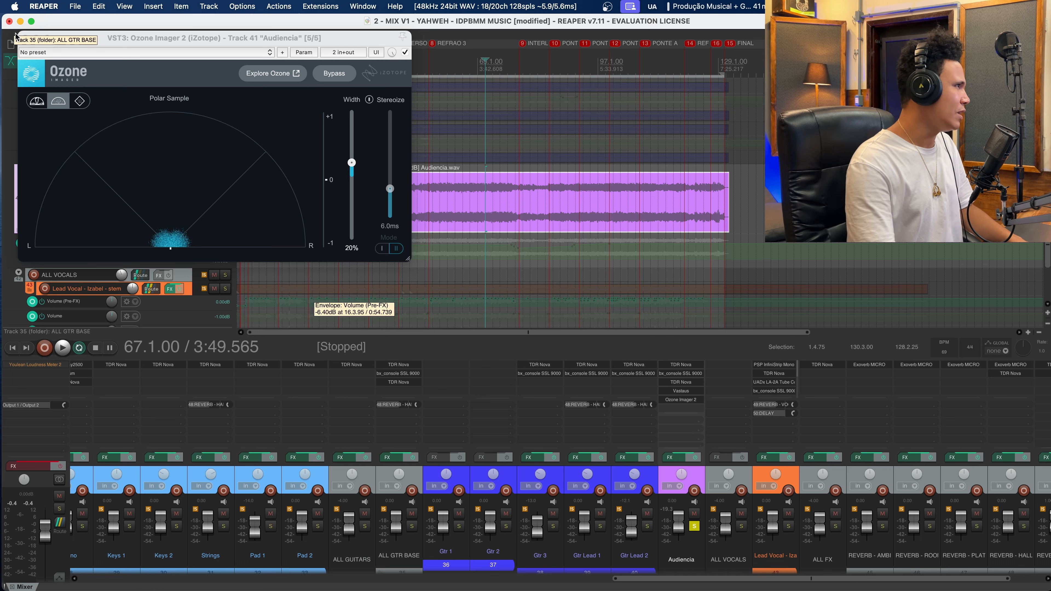
{"action": "left_click_drag", "start_coordinate": [130, 44], "coordinate": [234, 50]}
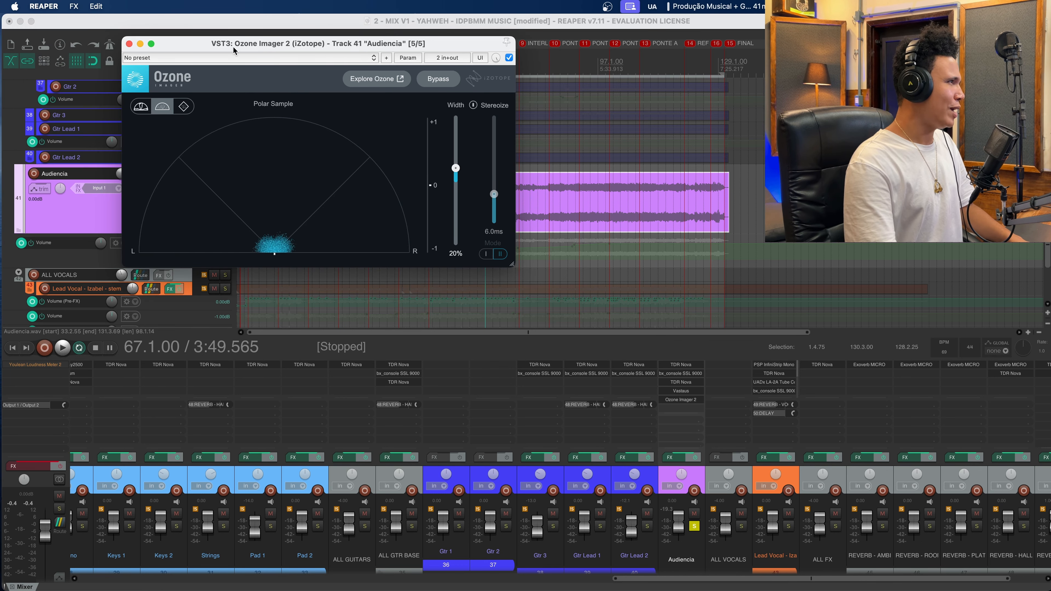
{"action": "left_click", "coordinate": [129, 43]}
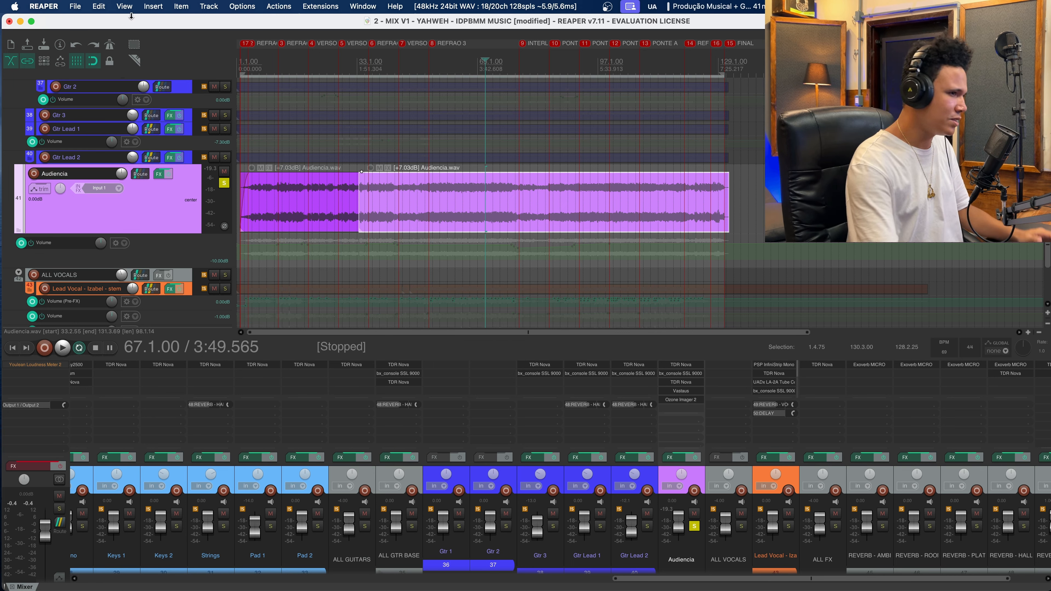
{"action": "left_click", "coordinate": [696, 527]}
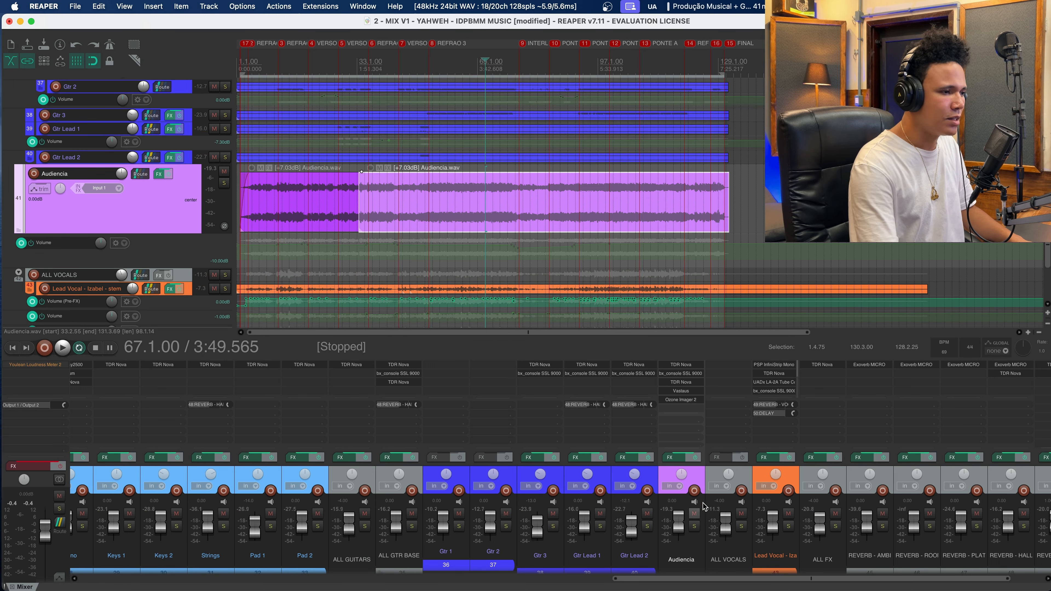
- Play the full mix from just before REFRAO 3 and solo the ALL VOCALS folder to hear the vocals alone
{"action": "left_click", "coordinate": [748, 480]}
{"action": "scroll", "coordinate": [792, 588], "scroll_direction": "right", "scroll_amount": 3}
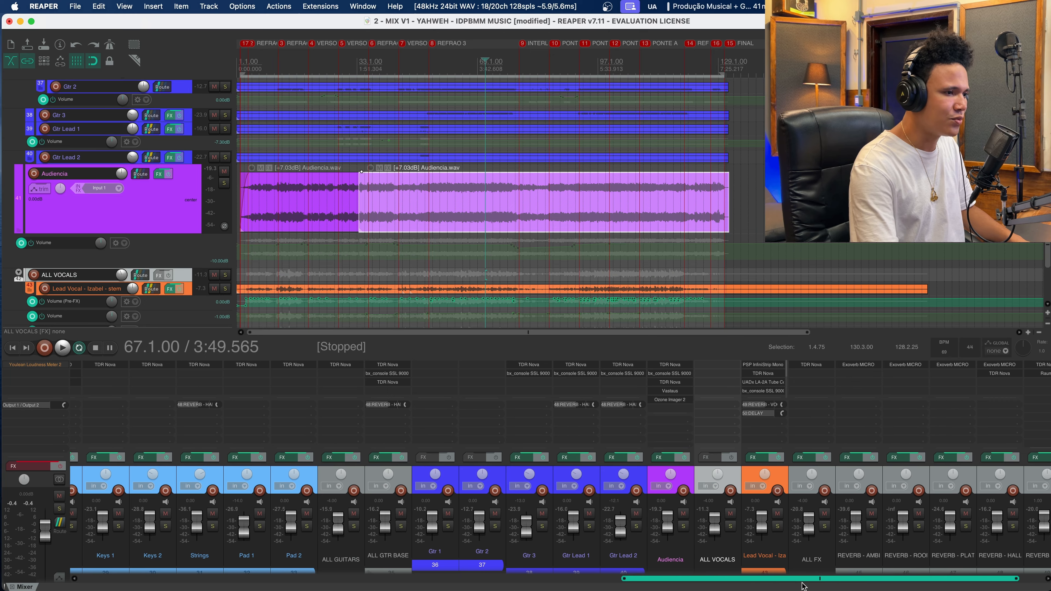
{"action": "left_click", "coordinate": [717, 477]}
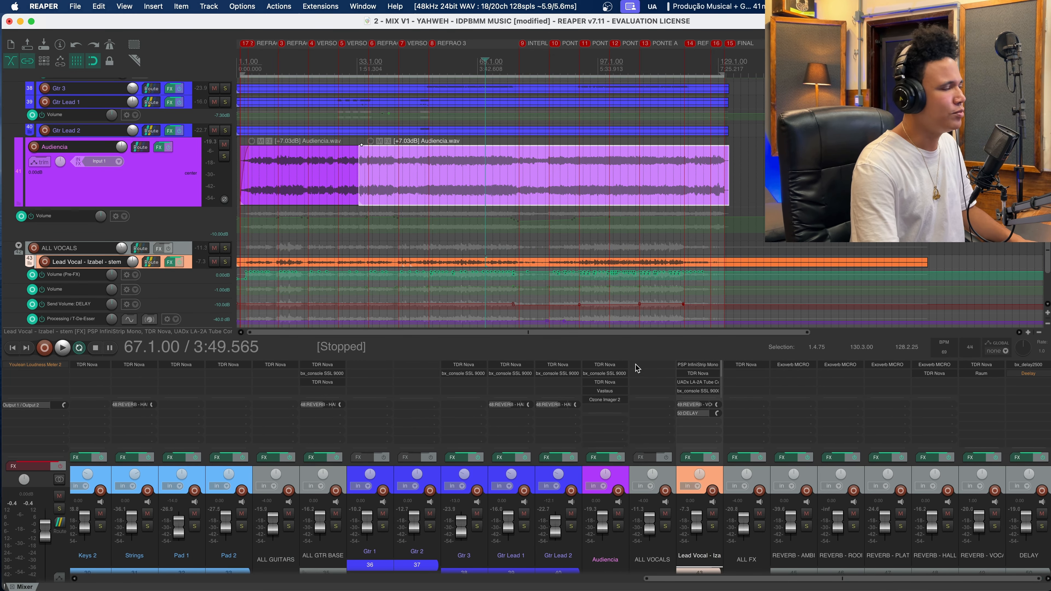
{"action": "scroll", "coordinate": [496, 319], "scroll_direction": "up", "scroll_amount": 3}
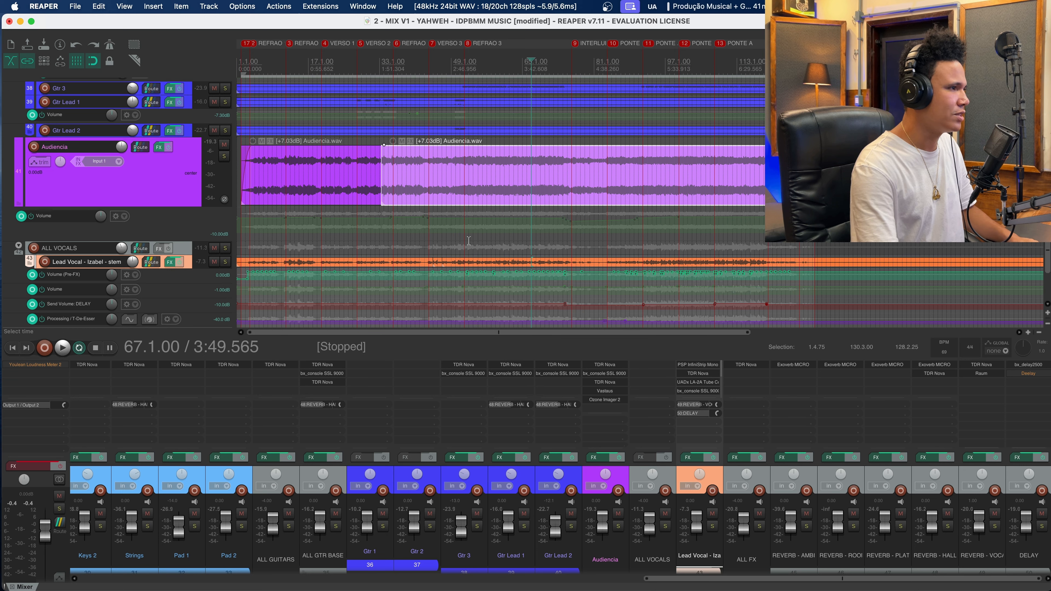
{"action": "left_click", "coordinate": [459, 238]}
{"action": "key", "text": "space"}
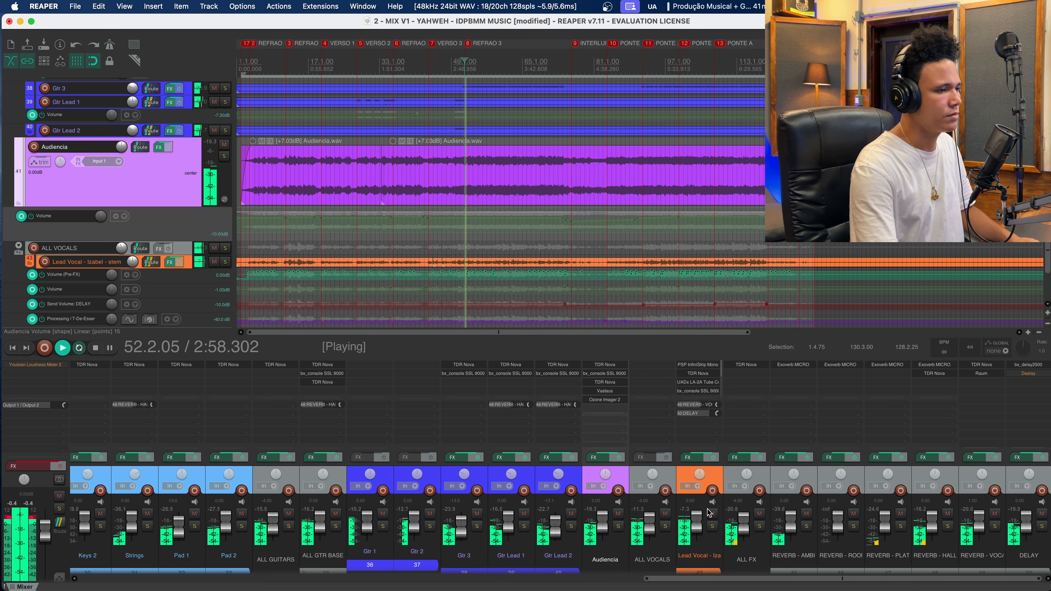
{"action": "left_click", "coordinate": [665, 526]}
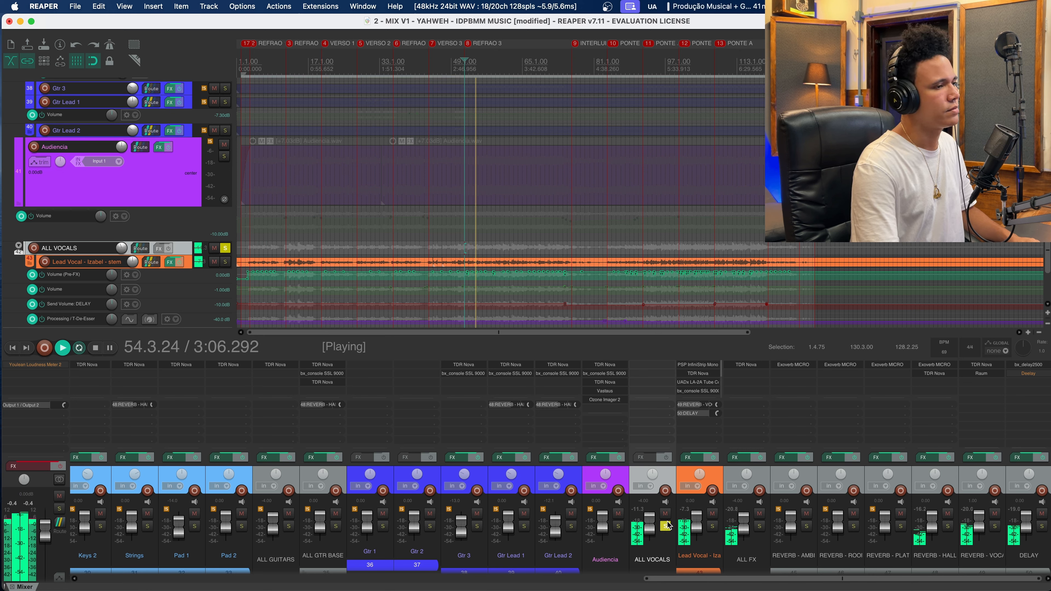
- Unsolo the ALL VOCALS folder to hear the vocals in the full mix, stop playback, and select the lead vocal track
{"action": "left_click", "coordinate": [665, 526]}
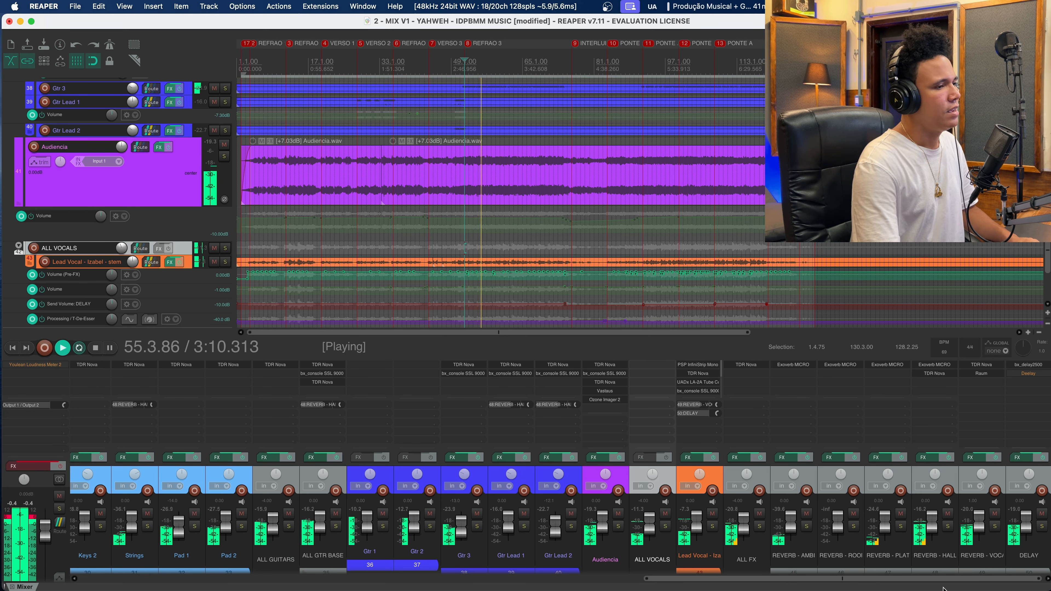
{"action": "key", "text": "space"}
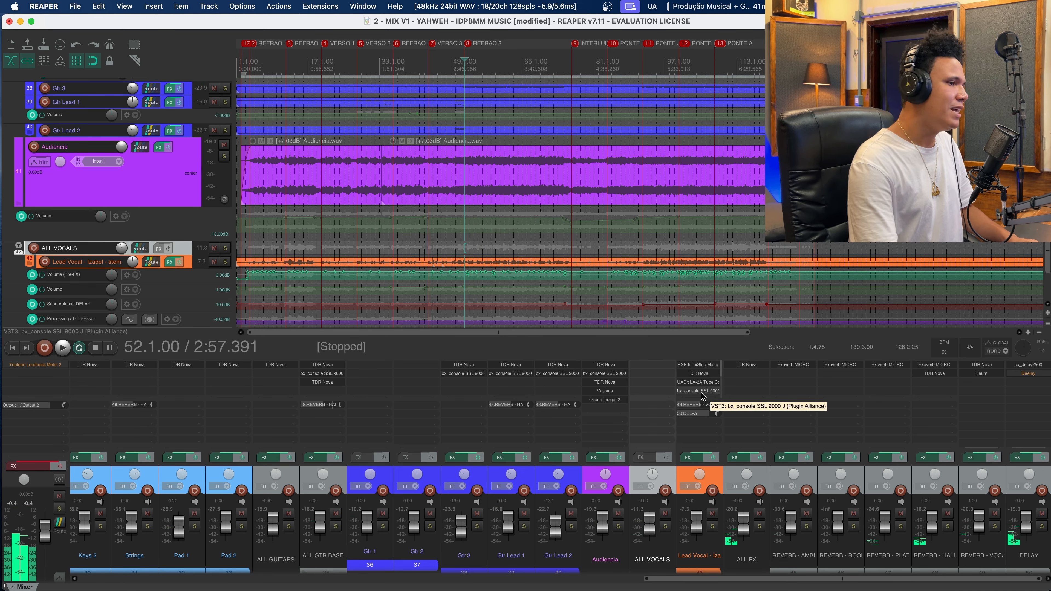
{"action": "left_click", "coordinate": [710, 479]}
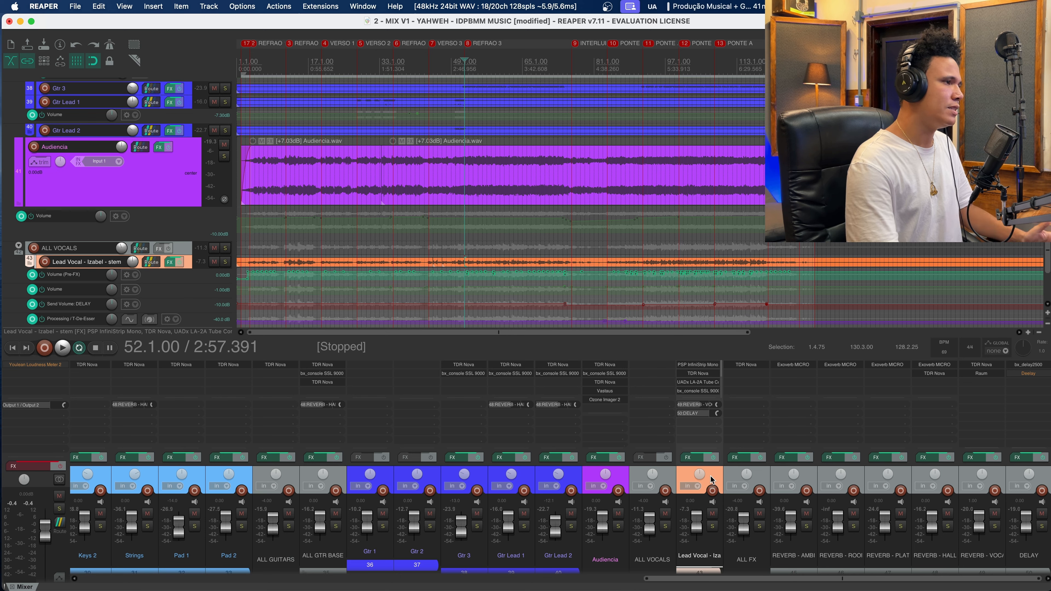
- Audition the soloed ALL VOCALS folder with ALL FX muted and unmuted, and compare it with the full mix before stopping playback
{"action": "left_click", "coordinate": [665, 526]}
{"action": "key", "text": "space"}
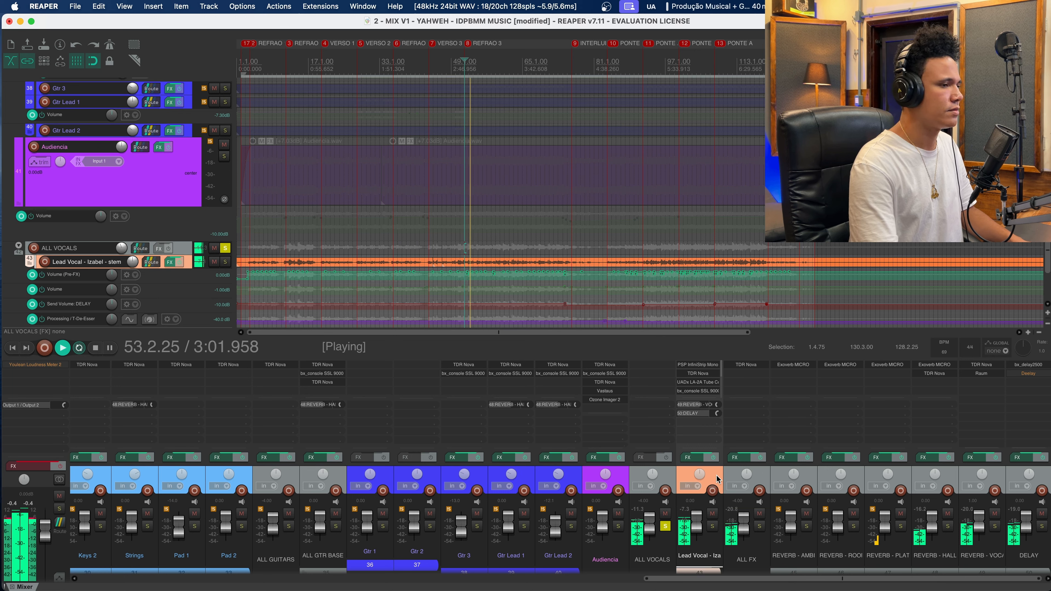
{"action": "left_click", "coordinate": [758, 514]}
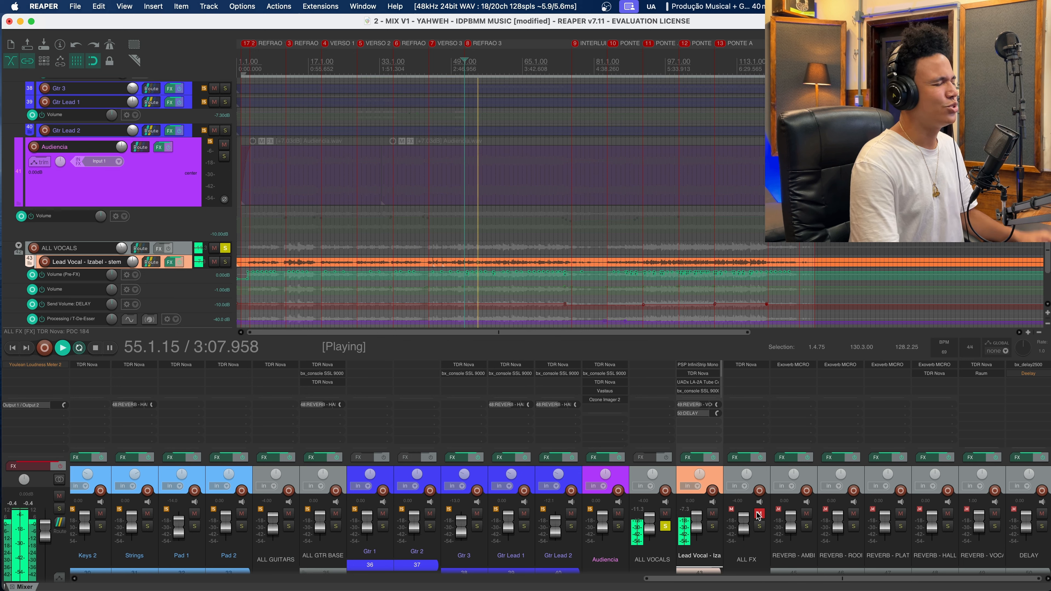
{"action": "left_click", "coordinate": [758, 514]}
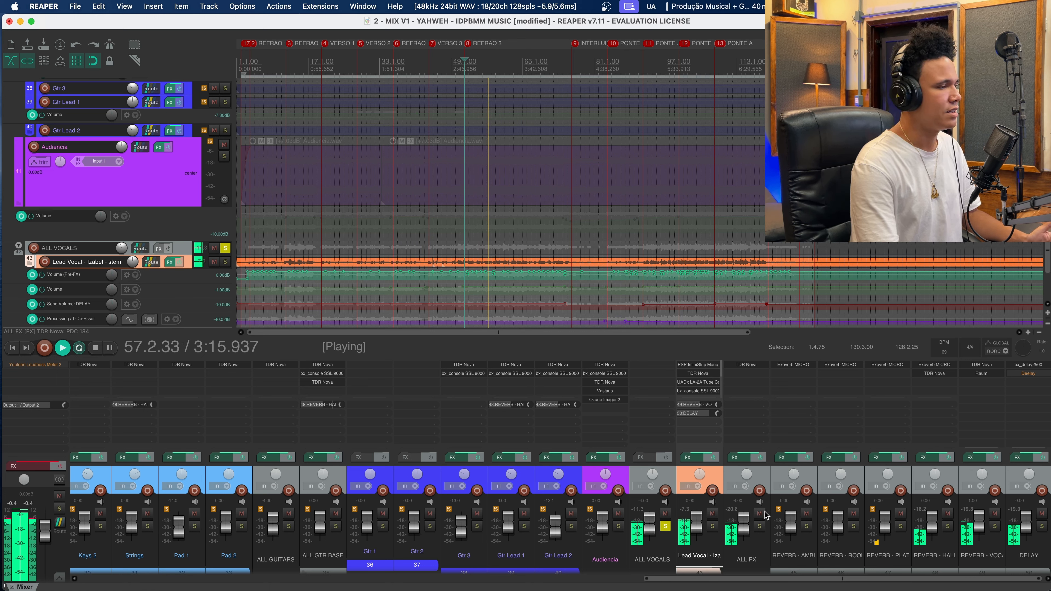
{"action": "left_click", "coordinate": [663, 527]}
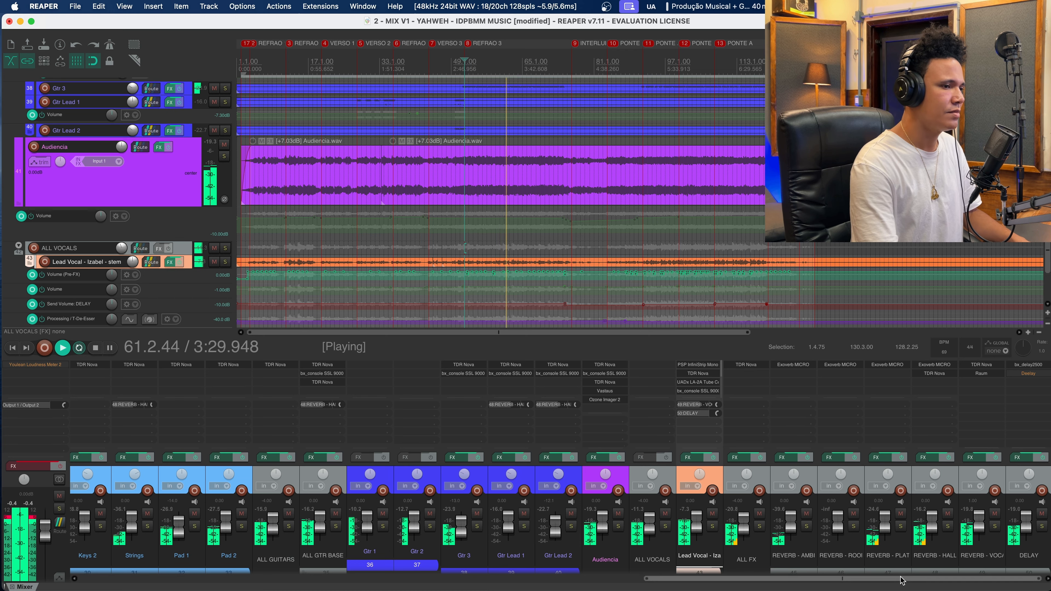
{"action": "key", "text": "space"}
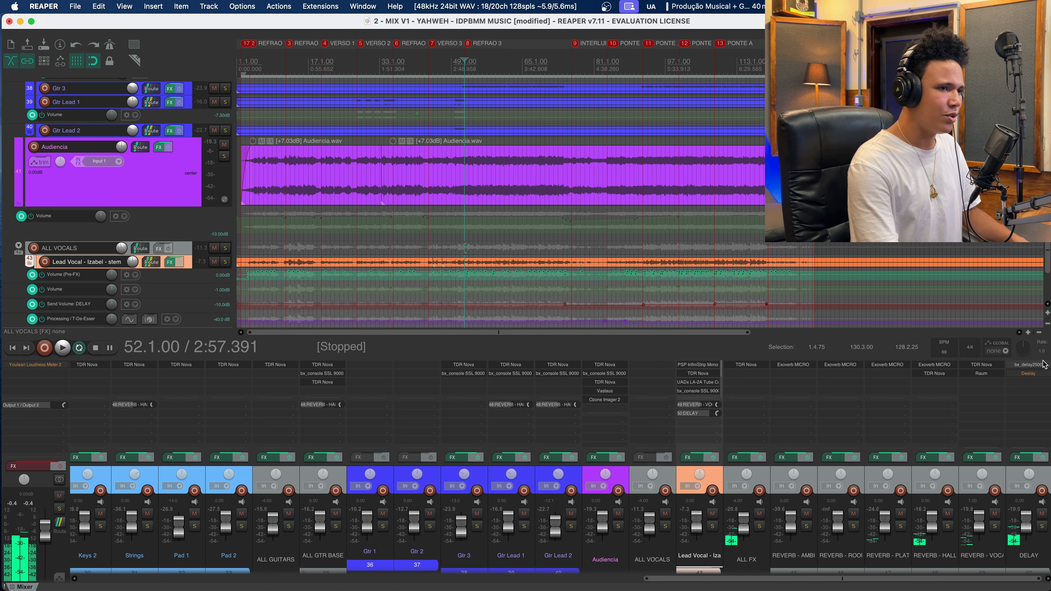
- Review the bx_delay2500 time, feedback, pan and filter settings on the DELAY track
{"action": "left_click", "coordinate": [1035, 366]}
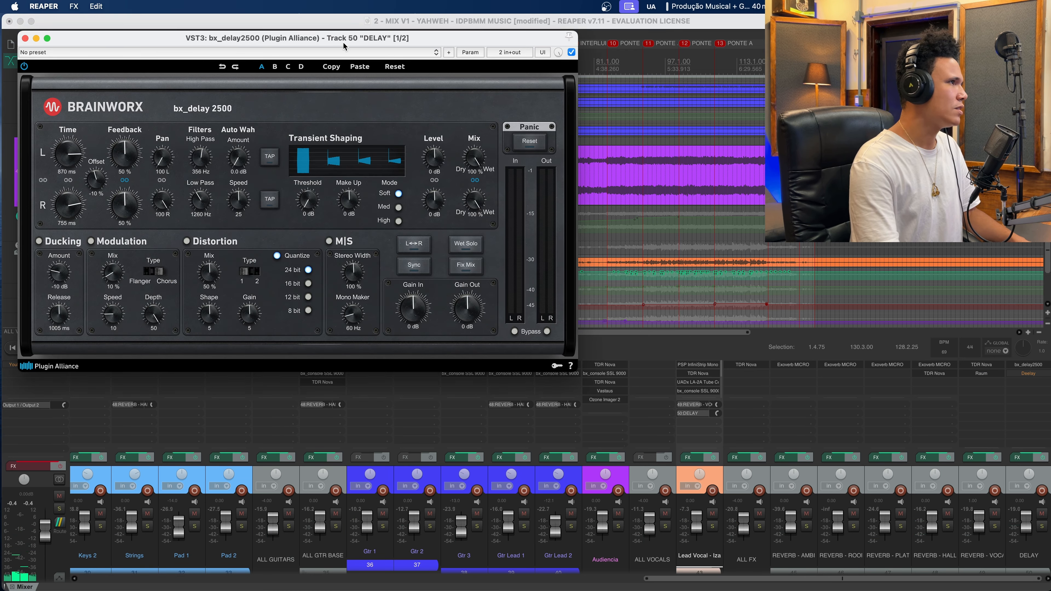
{"action": "left_click_drag", "start_coordinate": [349, 38], "coordinate": [497, 175]}
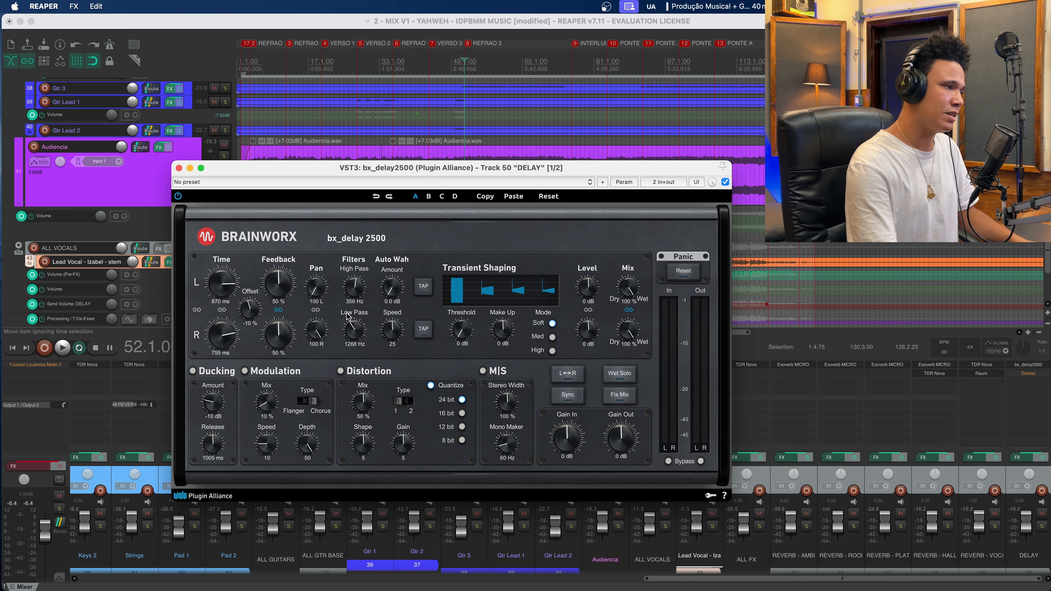
{"action": "left_click_drag", "start_coordinate": [471, 173], "coordinate": [605, 125]}
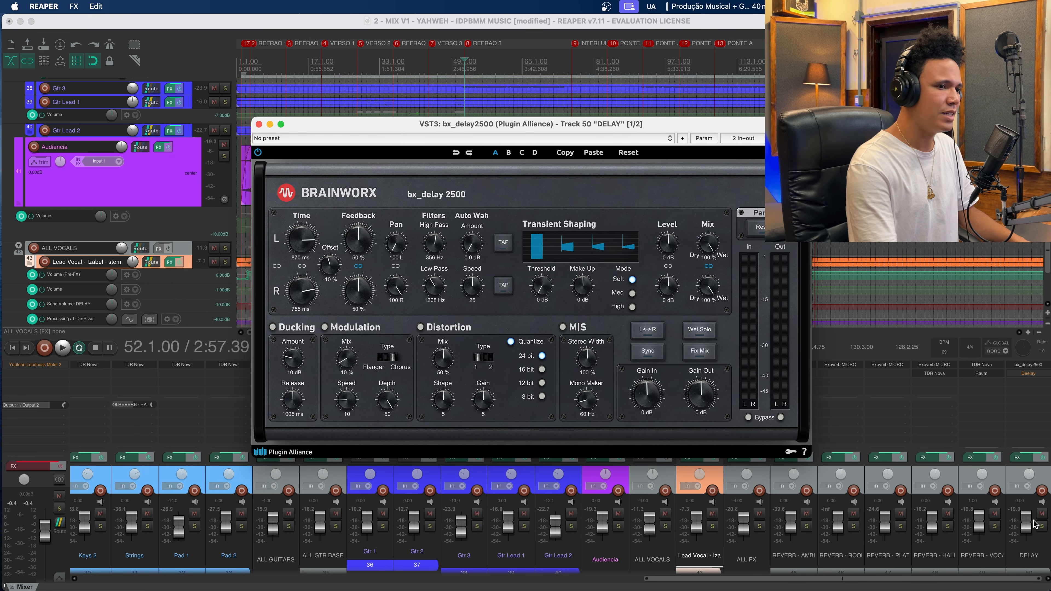
- Audition the DELAY track soloed and within the full mix, closing the bx_delay2500 window, and stop playback
{"action": "left_click", "coordinate": [1041, 527]}
{"action": "key", "text": "space"}
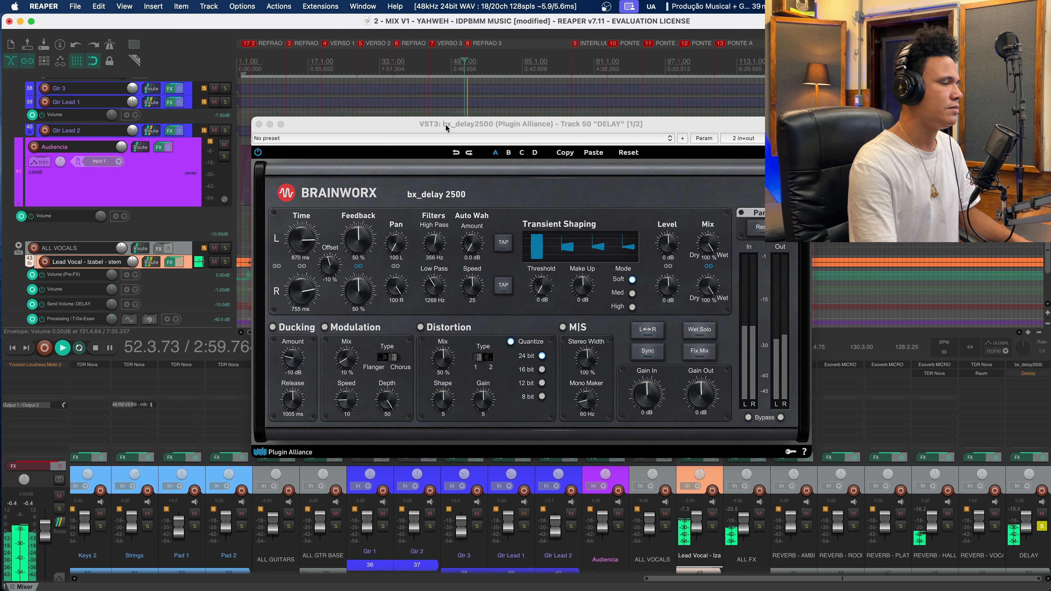
{"action": "left_click", "coordinate": [258, 125]}
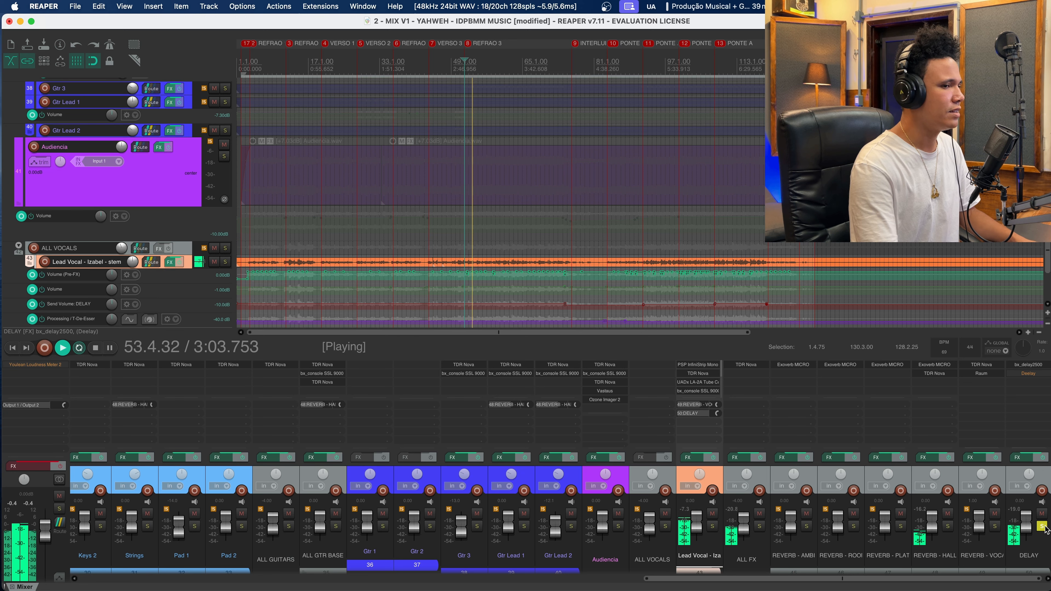
{"action": "left_click", "coordinate": [1043, 527]}
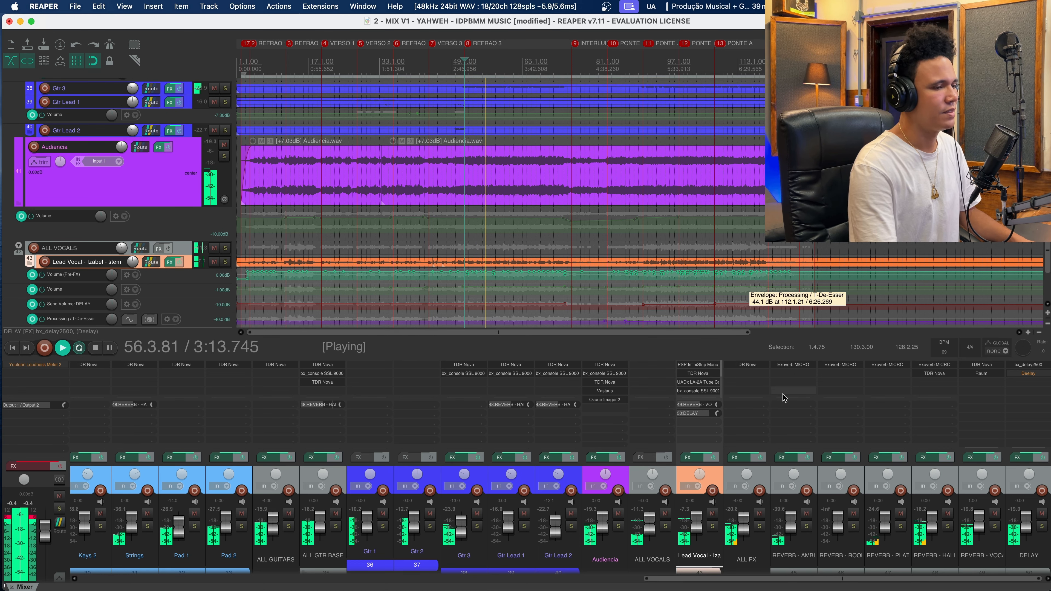
{"action": "key", "text": "space"}
{"action": "left_click_drag", "start_coordinate": [850, 579], "coordinate": [844, 579]}
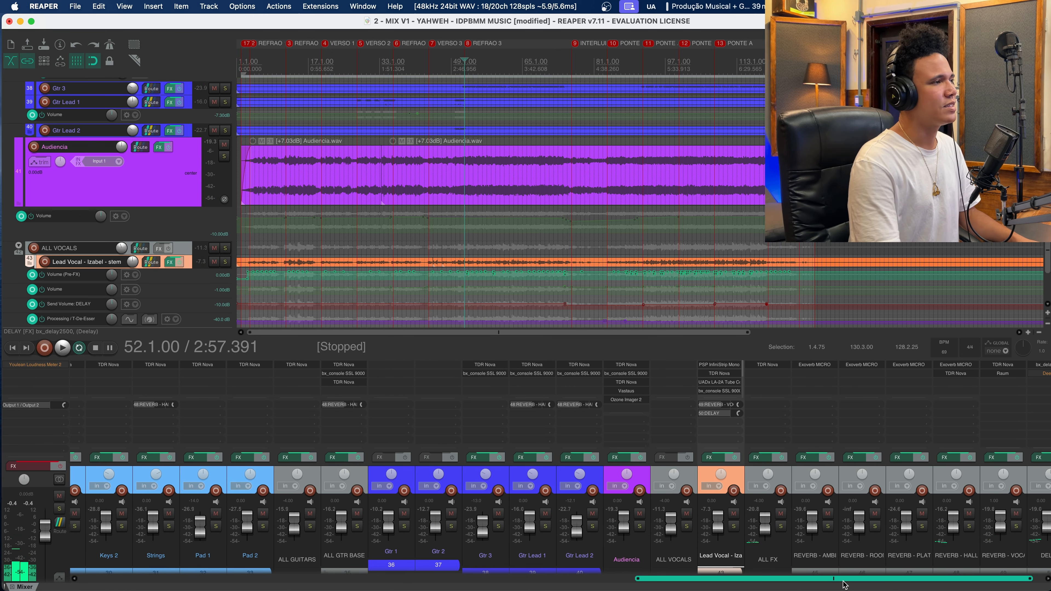